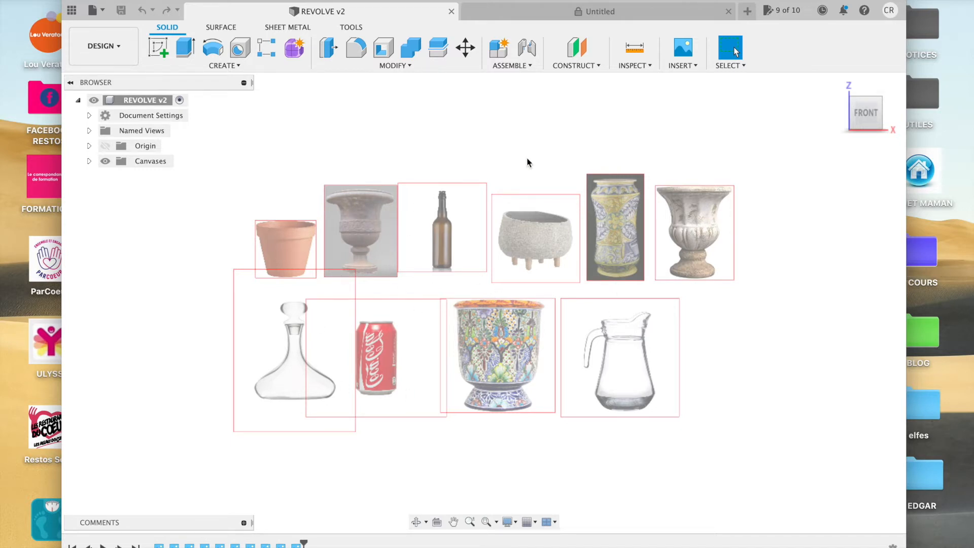
In the untitled design, load pot12.jpg from the desktop's POTS folder as a canvas image.
{"action": "left_click", "coordinate": [587, 8]}
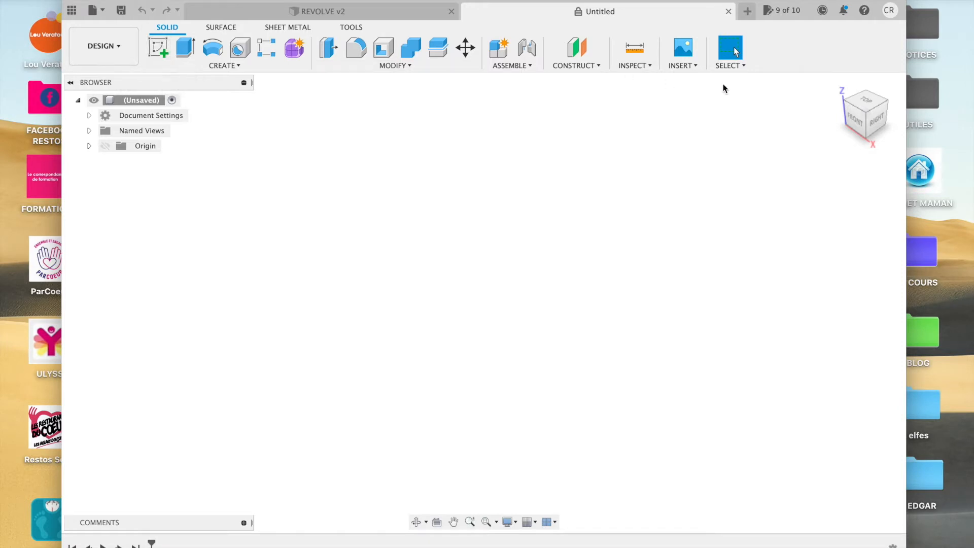
{"action": "left_click", "coordinate": [677, 57]}
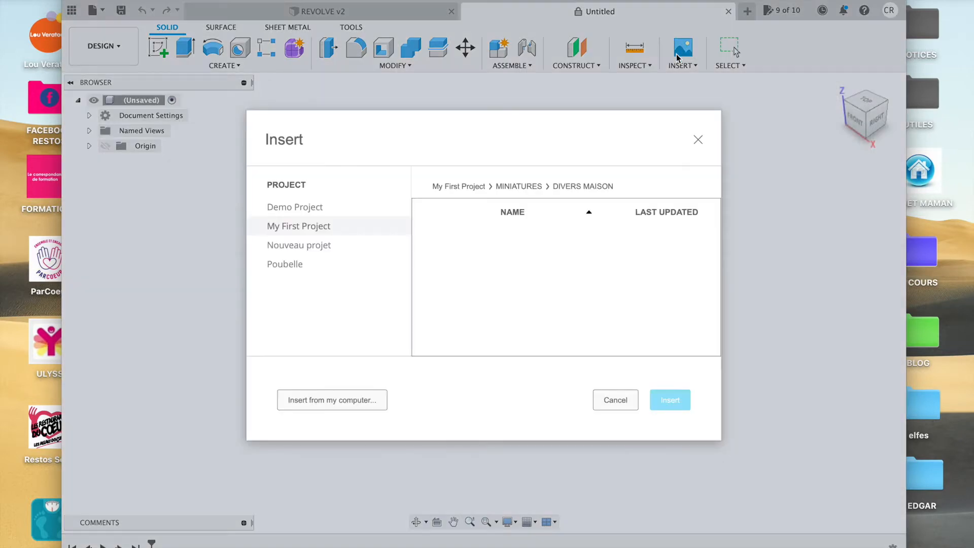
{"action": "left_click", "coordinate": [341, 402]}
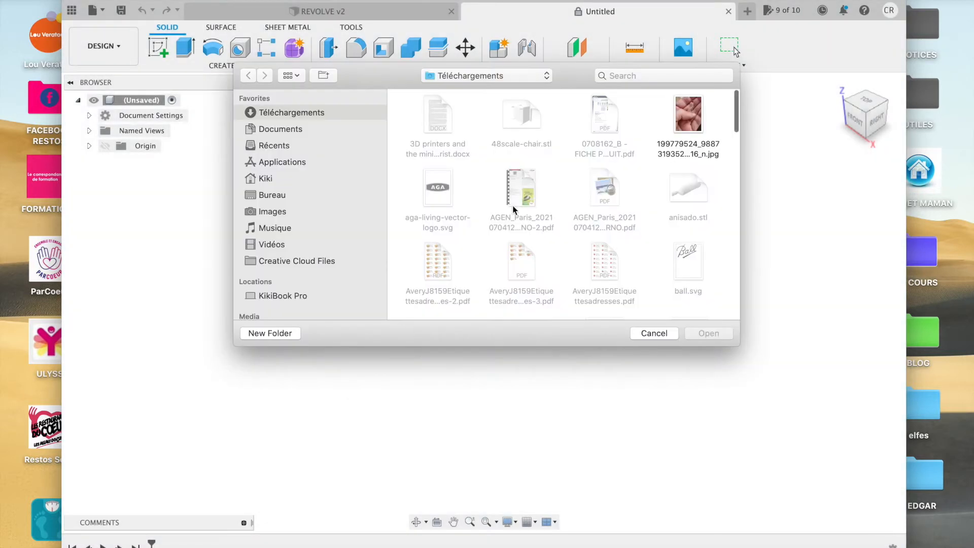
{"action": "scroll", "coordinate": [609, 147], "scroll_direction": "down", "scroll_amount": 4}
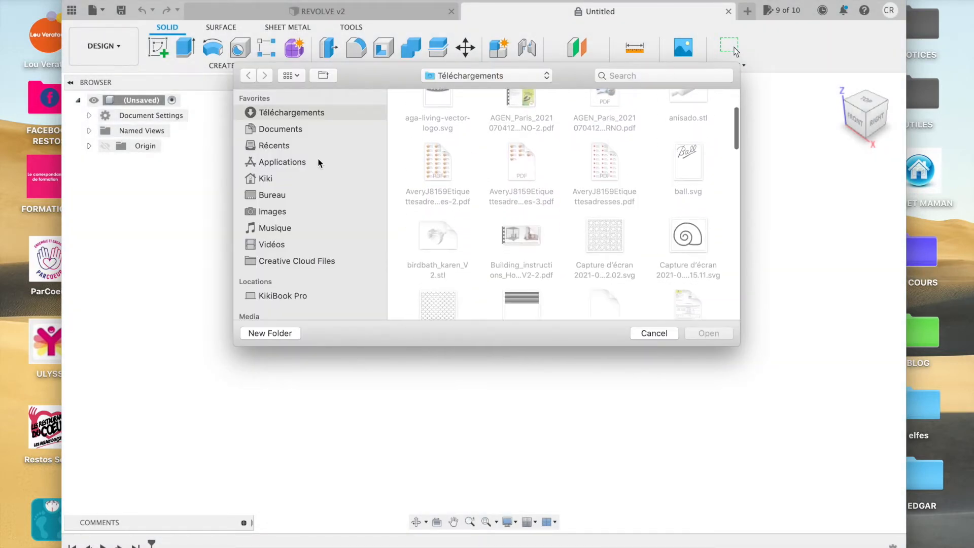
{"action": "left_click", "coordinate": [260, 196]}
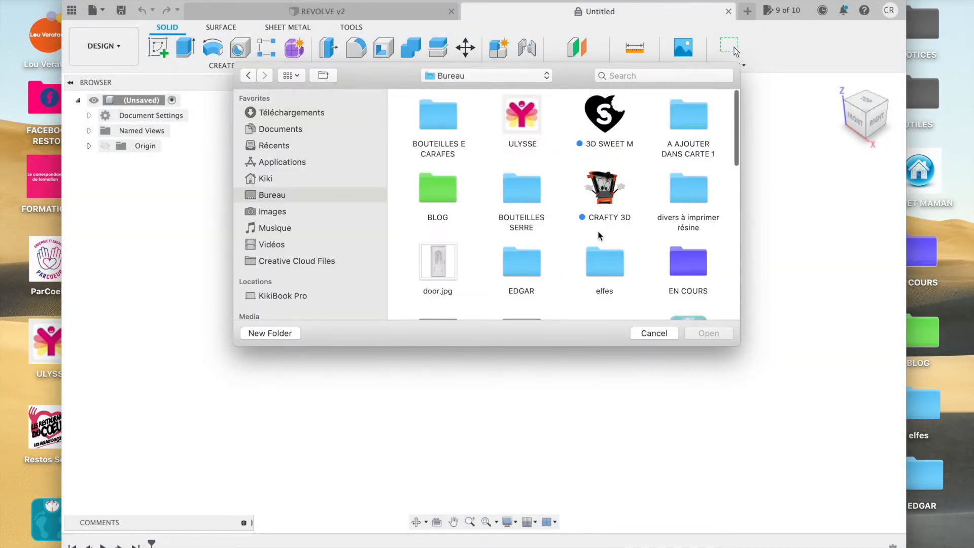
{"action": "scroll", "coordinate": [543, 248], "scroll_direction": "down", "scroll_amount": 5}
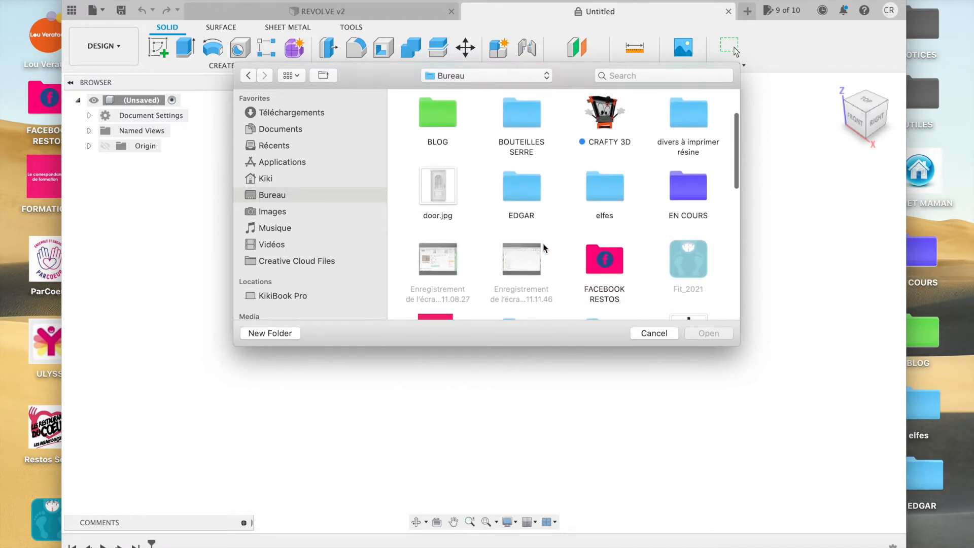
{"action": "scroll", "coordinate": [543, 248], "scroll_direction": "down", "scroll_amount": 5}
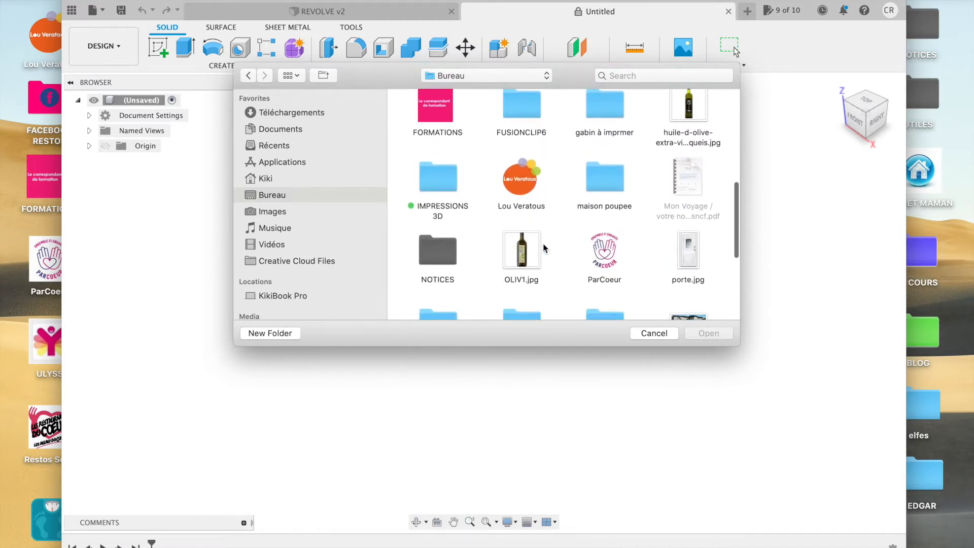
{"action": "scroll", "coordinate": [543, 248], "scroll_direction": "down", "scroll_amount": 3}
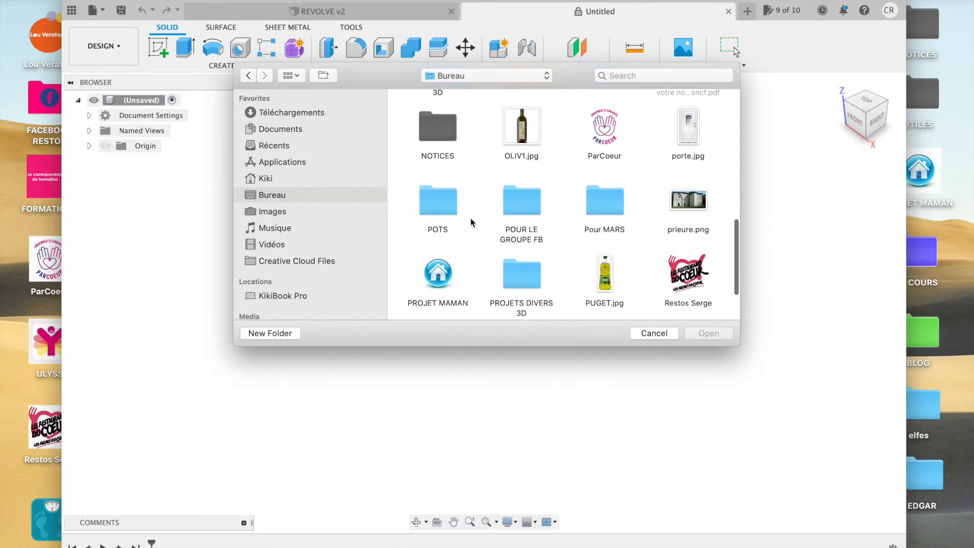
{"action": "double_click", "coordinate": [441, 211]}
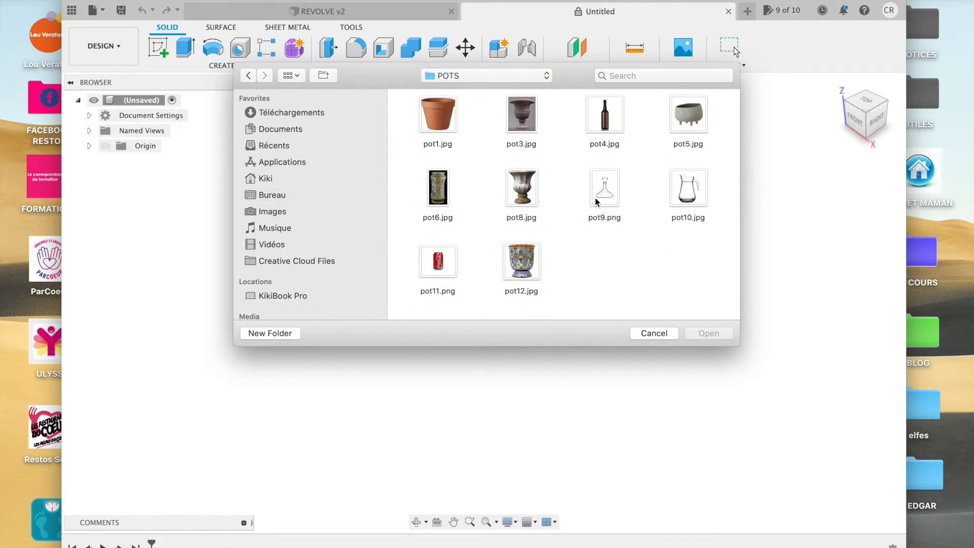
{"action": "left_click", "coordinate": [517, 267]}
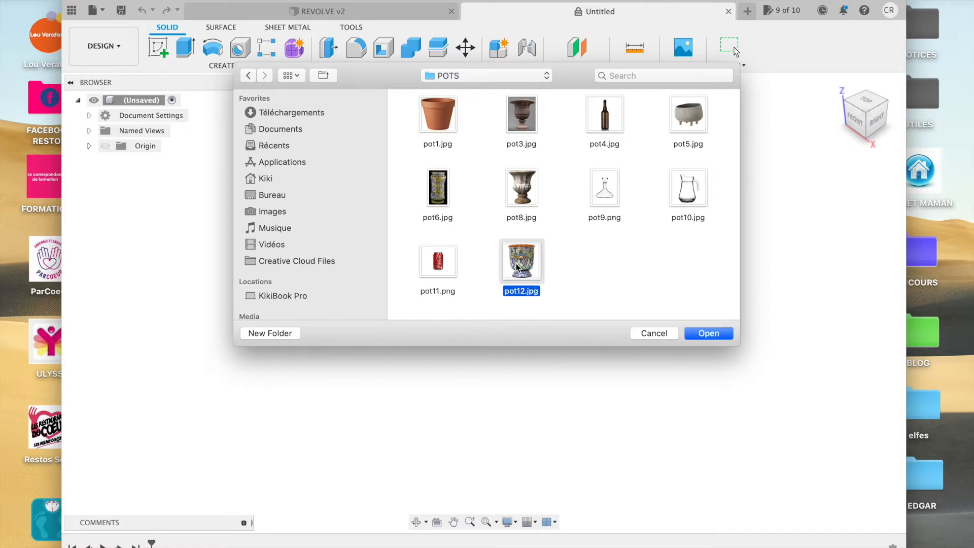
{"action": "left_click", "coordinate": [708, 333]}
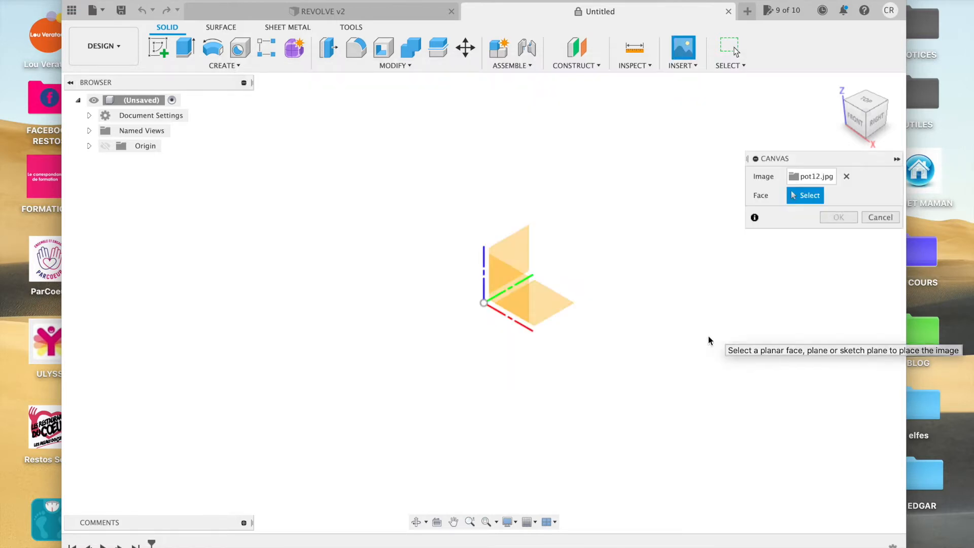
Place the pot canvas on the XZ plane and enlarge it uniformly around the origin.
{"action": "left_click", "coordinate": [507, 290]}
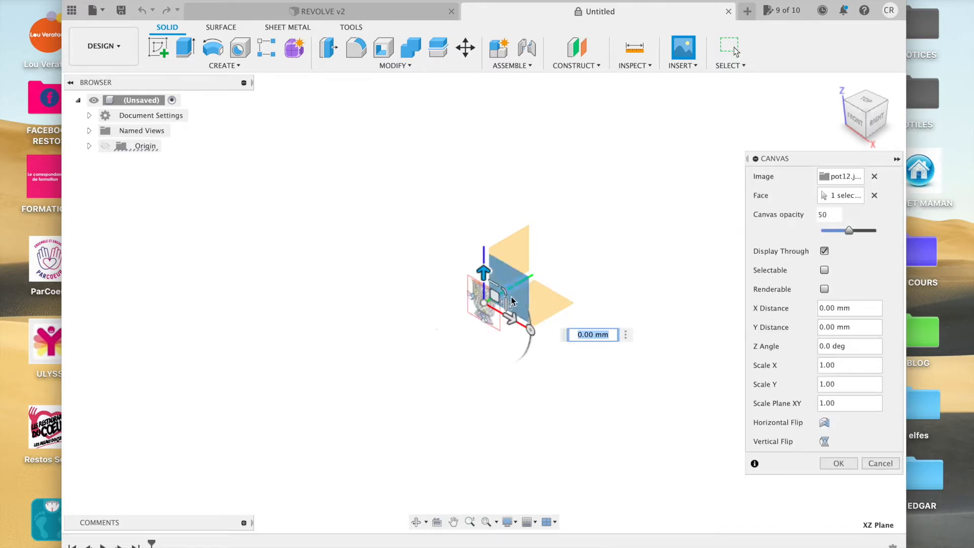
{"action": "left_click_drag", "start_coordinate": [506, 296], "coordinate": [563, 256]}
{"action": "left_click", "coordinate": [838, 463]}
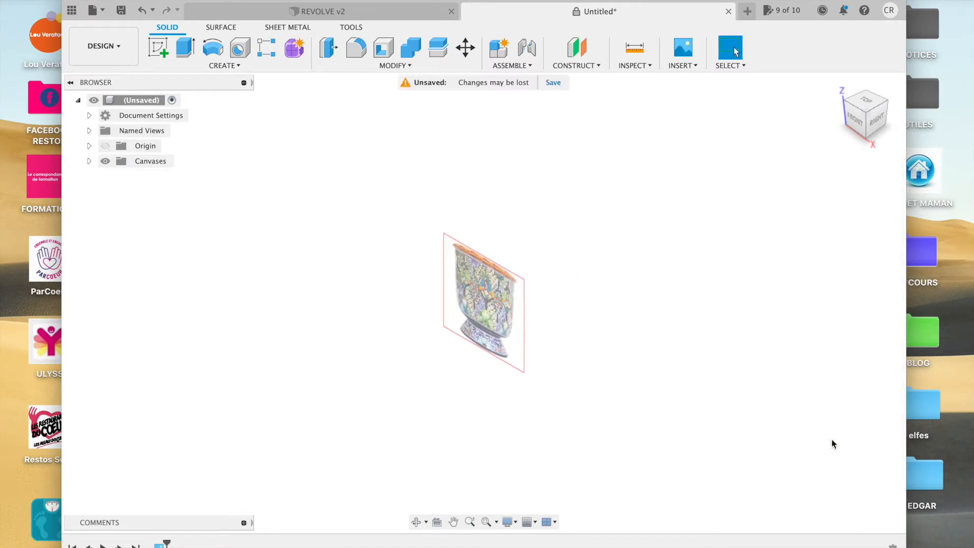
Face the pot canvas from the front and start a sketch on the XZ plane.
{"action": "left_click", "coordinate": [858, 118]}
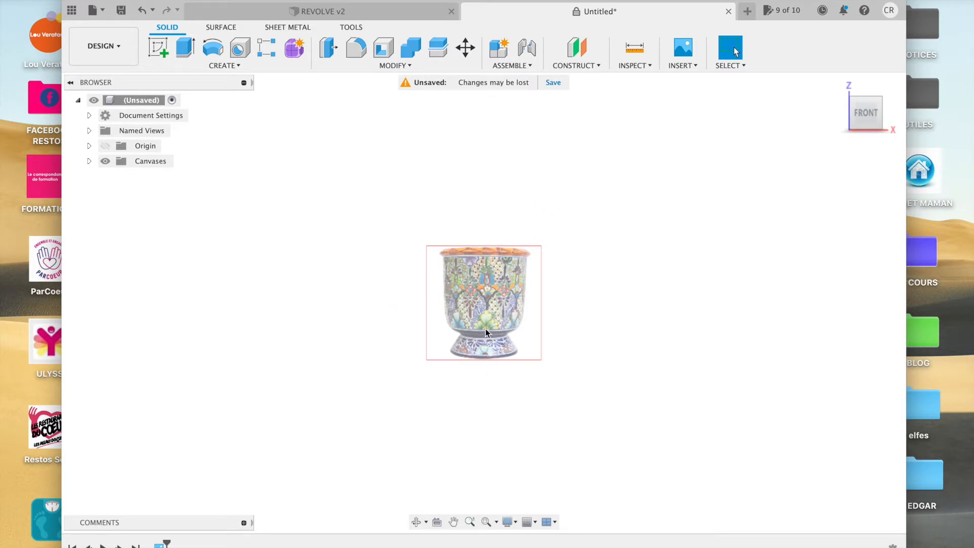
{"action": "scroll", "coordinate": [508, 278], "scroll_direction": "up", "scroll_amount": 5}
{"action": "scroll", "coordinate": [508, 276], "scroll_direction": "down", "scroll_amount": 3}
{"action": "scroll", "coordinate": [512, 262], "scroll_direction": "up", "scroll_amount": 3}
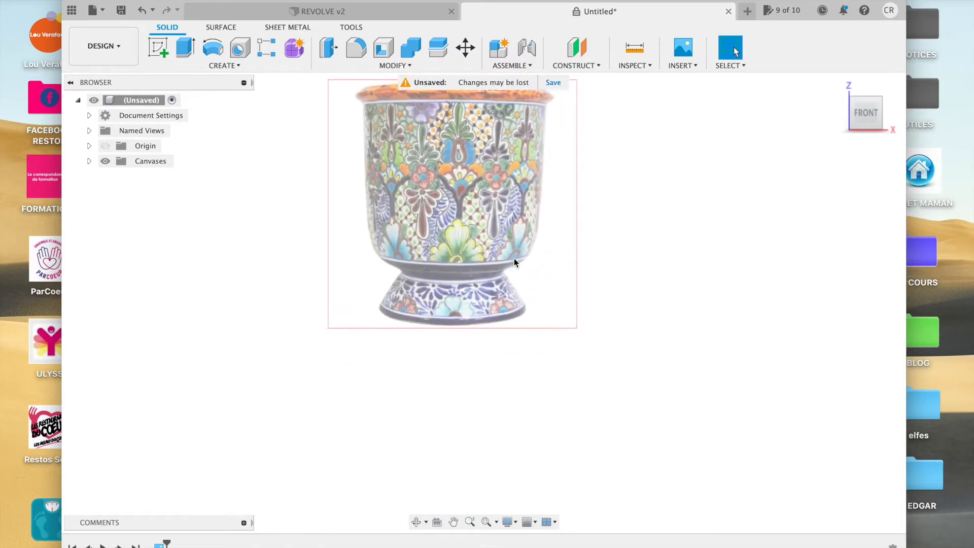
{"action": "scroll", "coordinate": [514, 258], "scroll_direction": "down", "scroll_amount": 2}
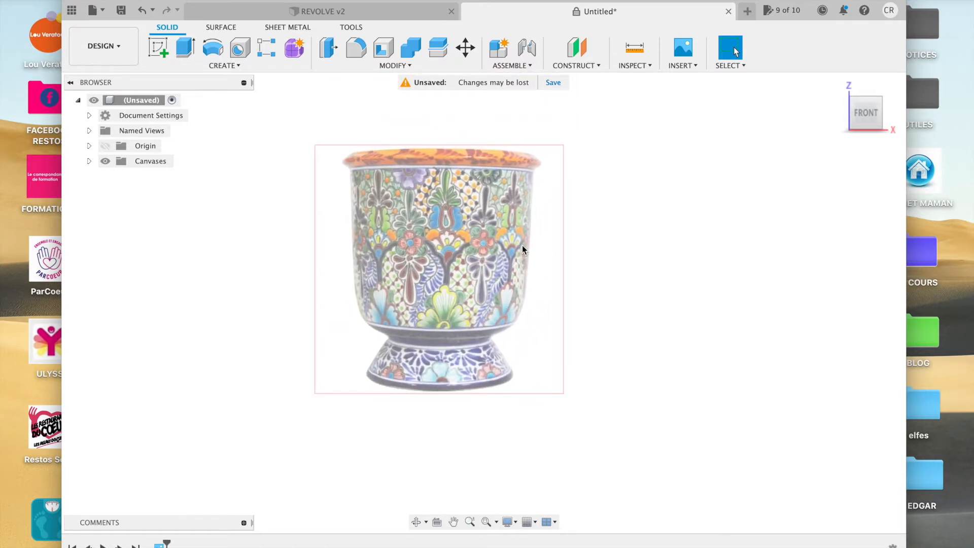
{"action": "scroll", "coordinate": [521, 244], "scroll_direction": "down", "scroll_amount": 1}
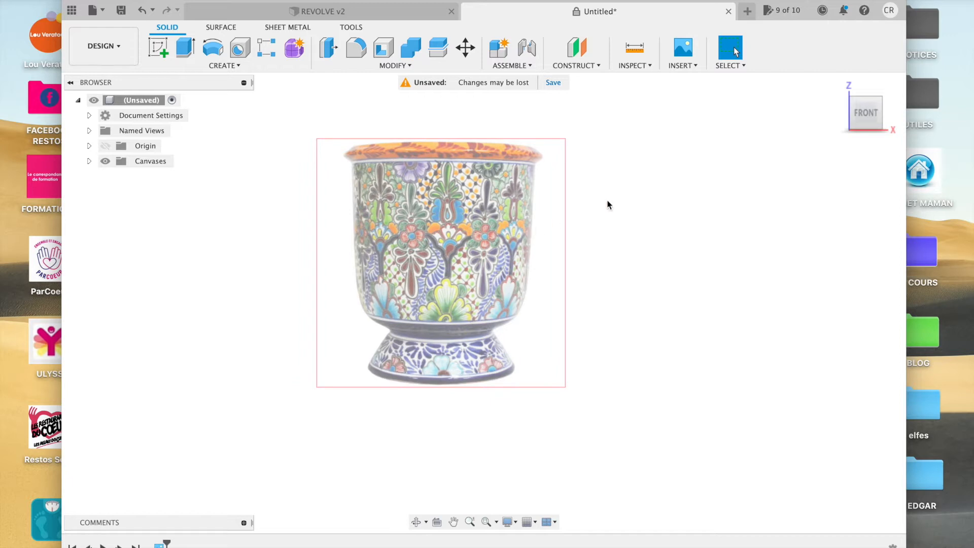
{"action": "left_click", "coordinate": [158, 47]}
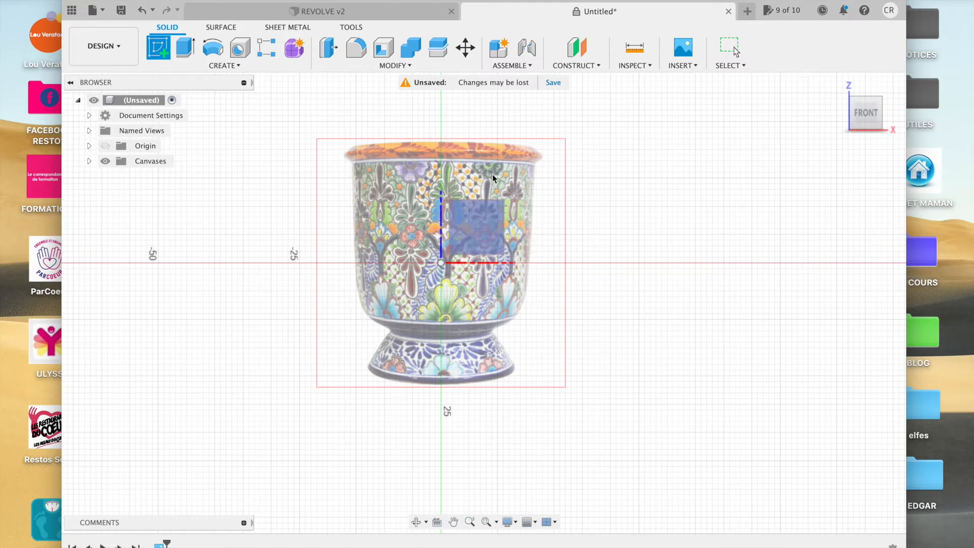
{"action": "left_click", "coordinate": [483, 237]}
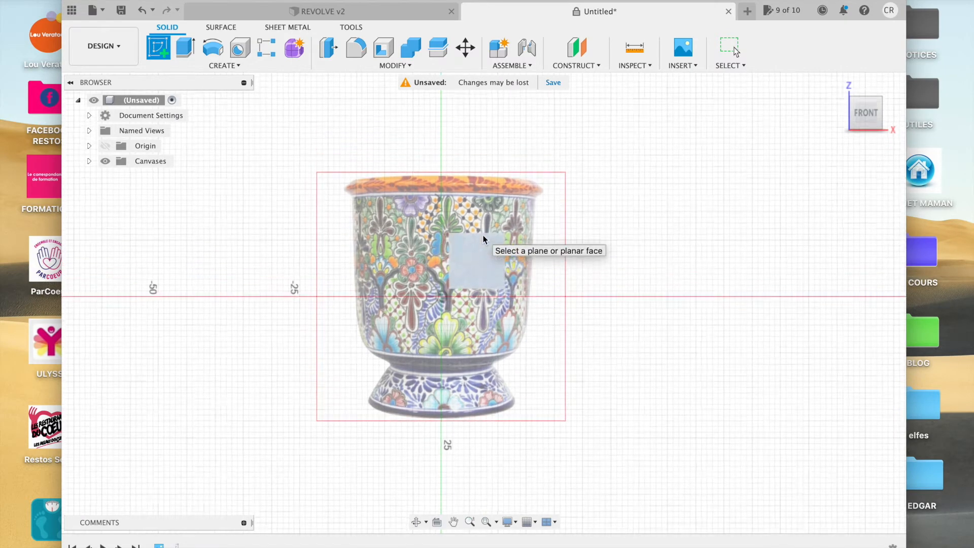
Draw a vertical centre line through the pot, from the bottom of its foot to slightly above the rim.
{"action": "left_click", "coordinate": [158, 48]}
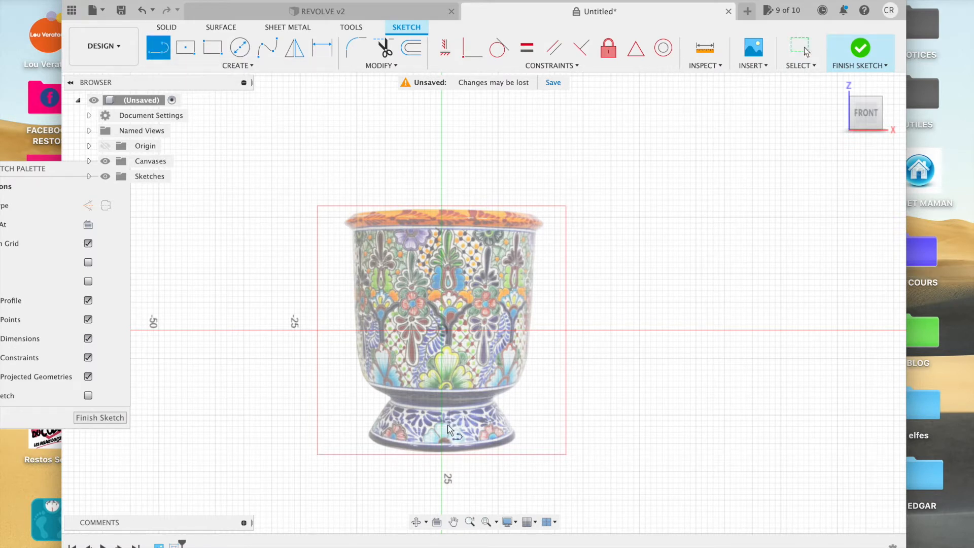
{"action": "left_click", "coordinate": [441, 450]}
{"action": "left_click", "coordinate": [691, 446]}
{"action": "mouse_move", "coordinate": [691, 446]}
{"action": "left_mouse_down"}
{"action": "mouse_move", "coordinate": [441, 220]}
{"action": "mouse_move", "coordinate": [434, 200]}
{"action": "left_mouse_up"}
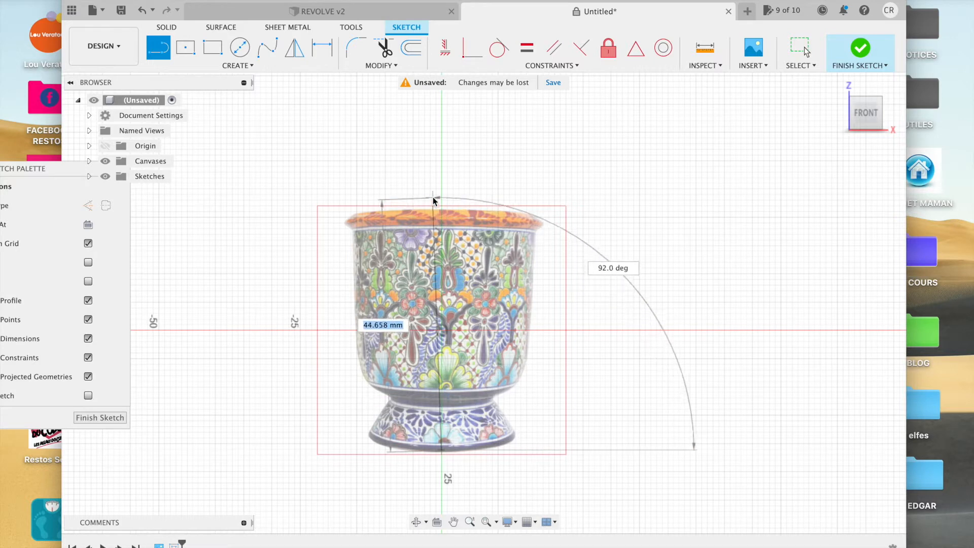
{"action": "left_click", "coordinate": [442, 180]}
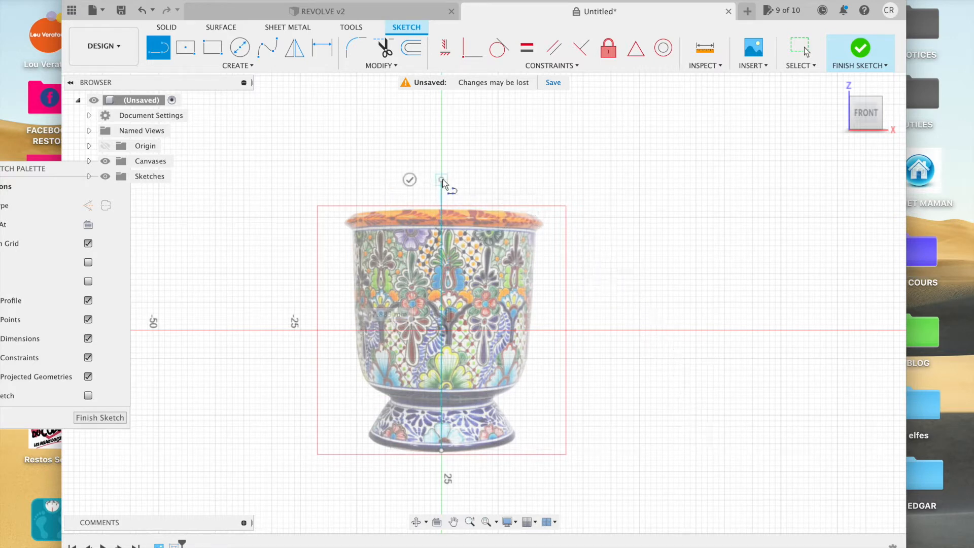
{"action": "left_click", "coordinate": [410, 179]}
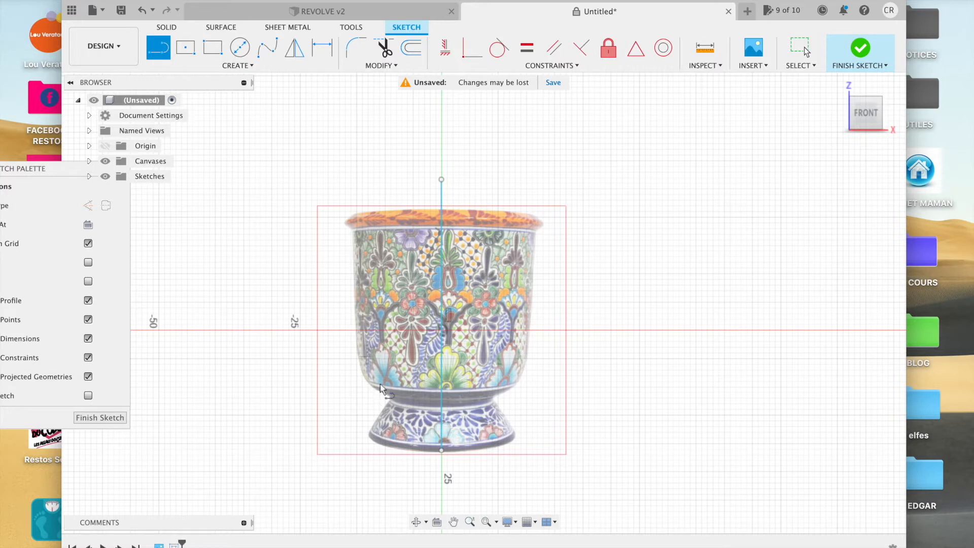
Draw a horizontal base line from the centre line's lower end to the left edge of the pot's foot.
{"action": "scroll", "coordinate": [434, 423], "scroll_direction": "down", "scroll_amount": 1}
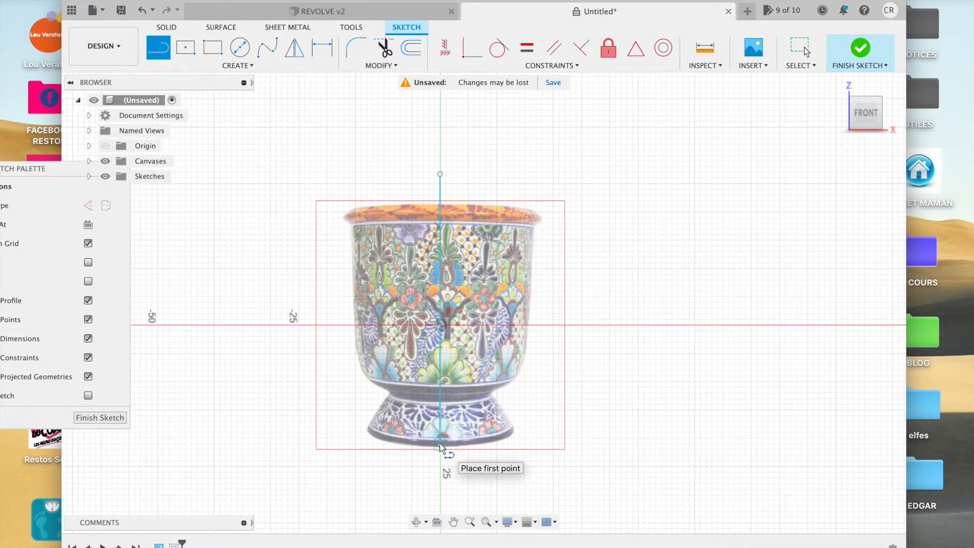
{"action": "left_click", "coordinate": [439, 445]}
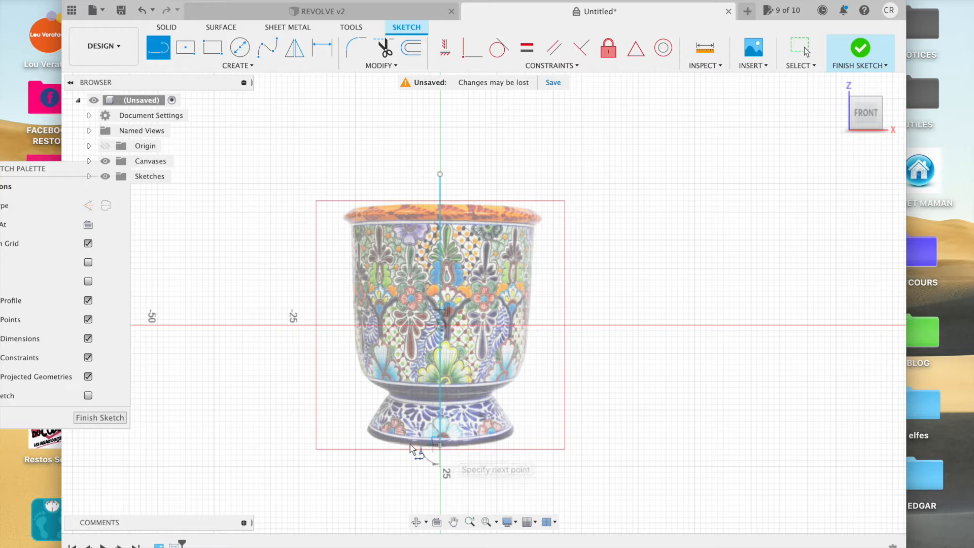
{"action": "left_click", "coordinate": [369, 445]}
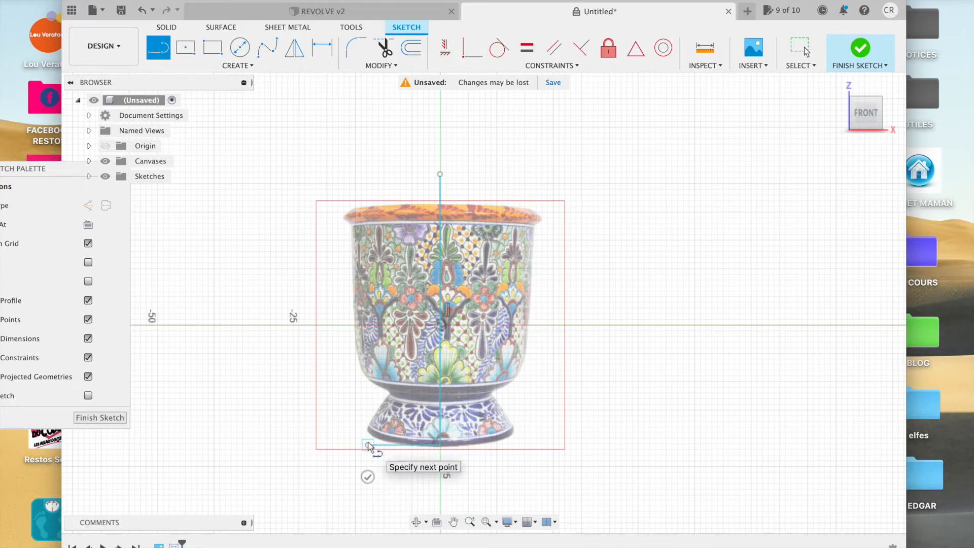
{"action": "left_click", "coordinate": [367, 477]}
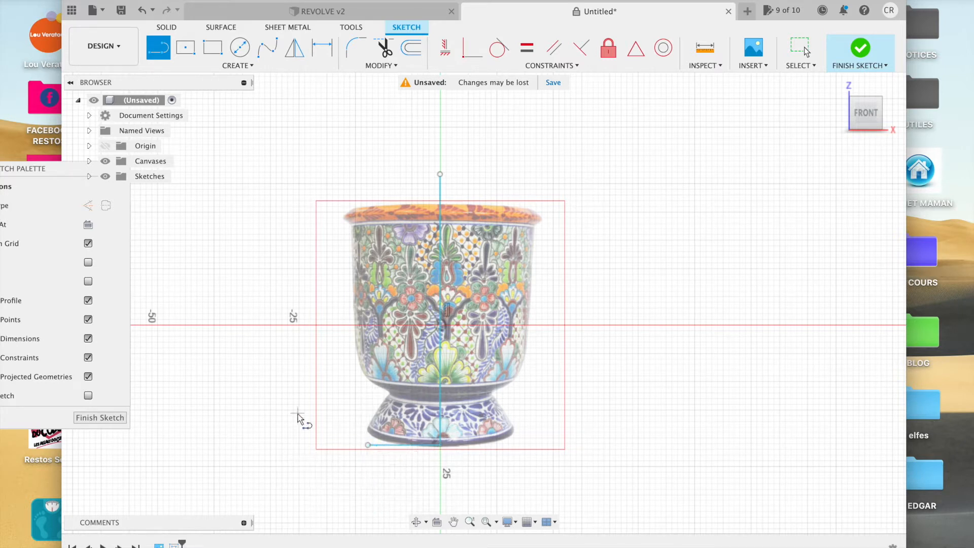
Trace the left outline of the foot with a fit-point spline, from the base line's outer end up to the narrow neck.
{"action": "left_click", "coordinate": [272, 49]}
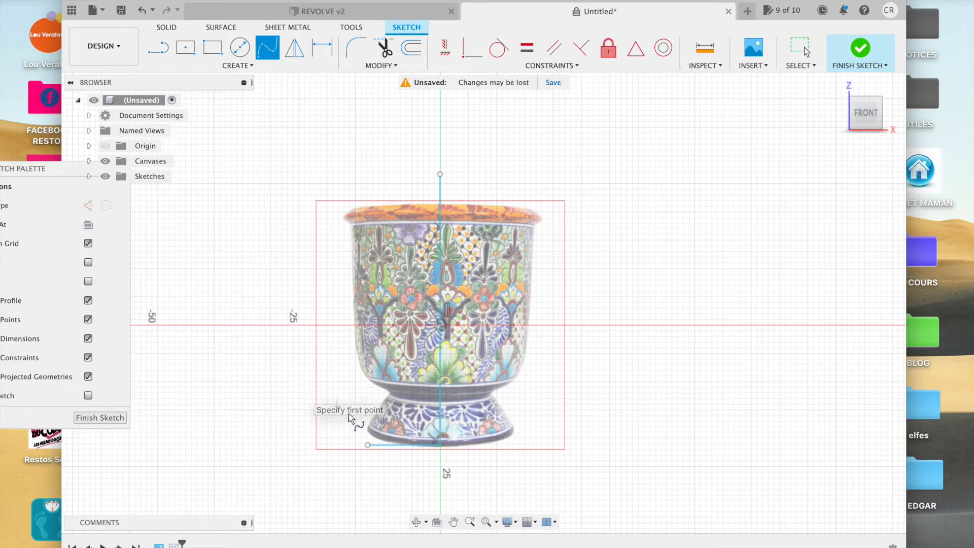
{"action": "left_click", "coordinate": [368, 444]}
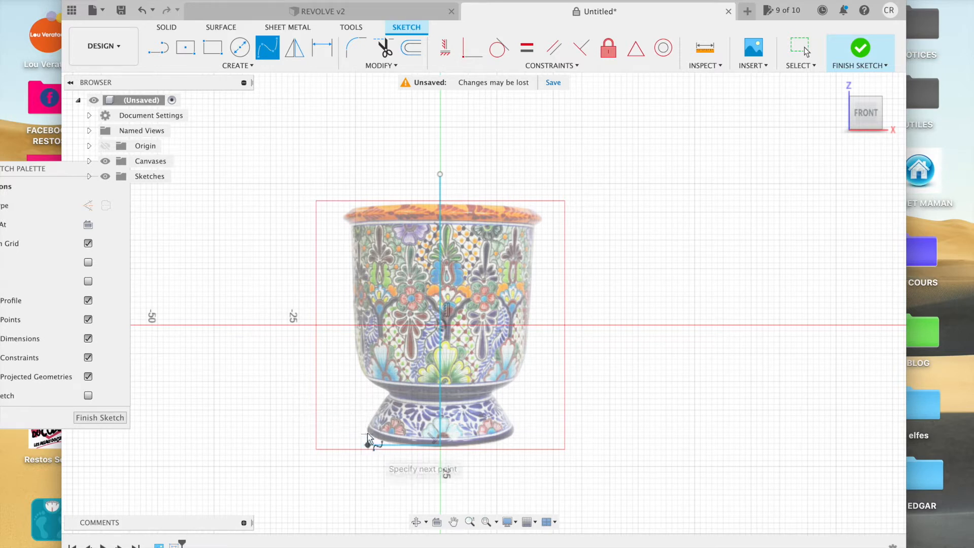
{"action": "left_click", "coordinate": [367, 427]}
{"action": "left_click", "coordinate": [376, 419]}
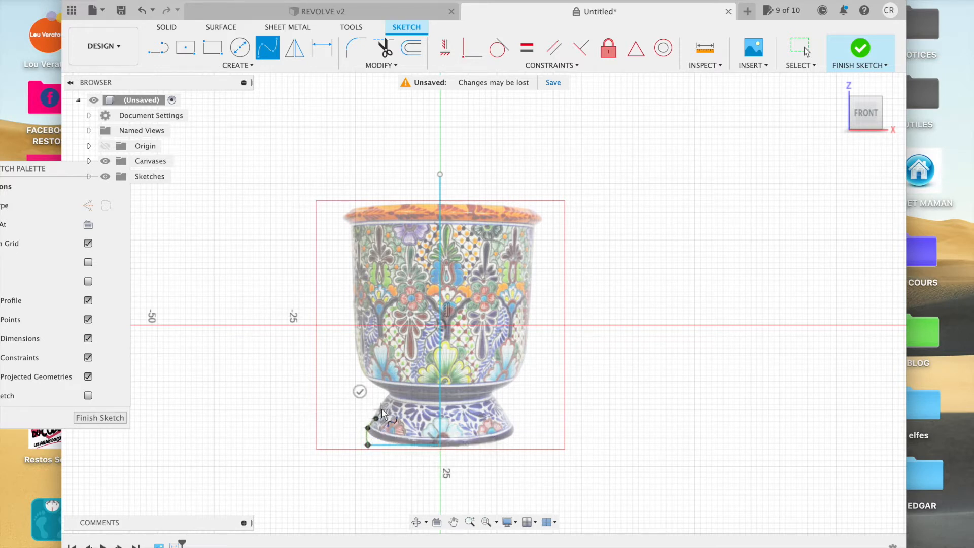
{"action": "left_click", "coordinate": [382, 406]}
{"action": "left_click", "coordinate": [389, 394]}
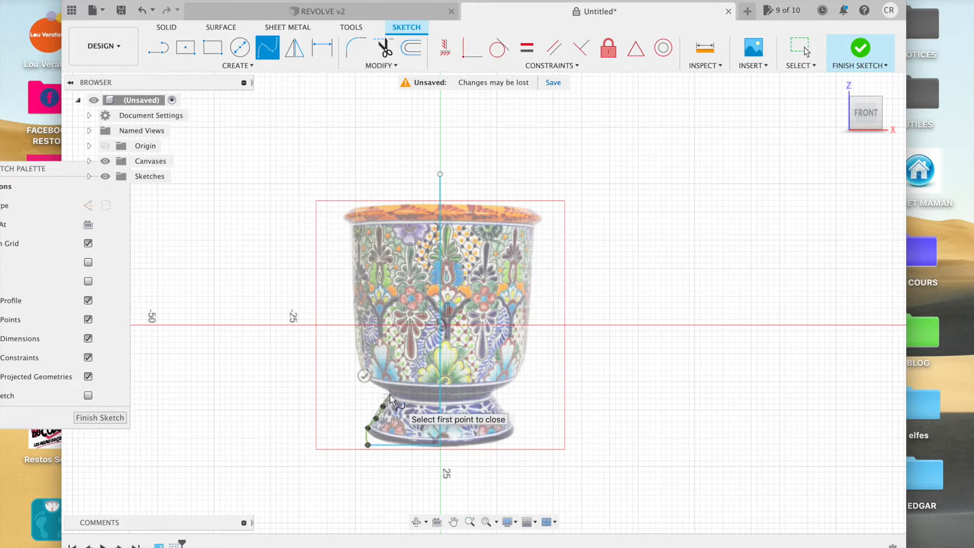
{"action": "double_click", "coordinate": [390, 395]}
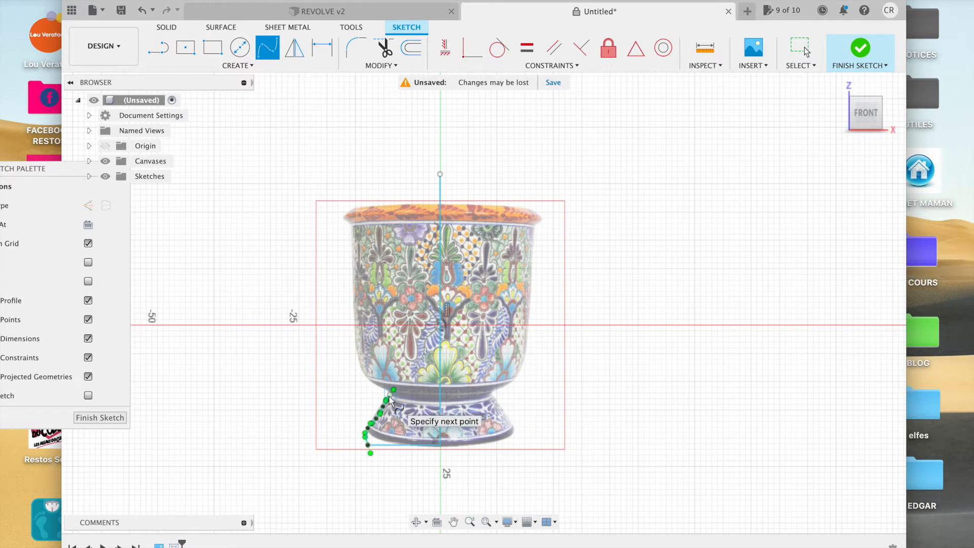
Trace the left outline of the pot's body with a second spline, from the neck up and around the rim's outer edge.
{"action": "left_click", "coordinate": [375, 387]}
{"action": "left_click", "coordinate": [364, 374]}
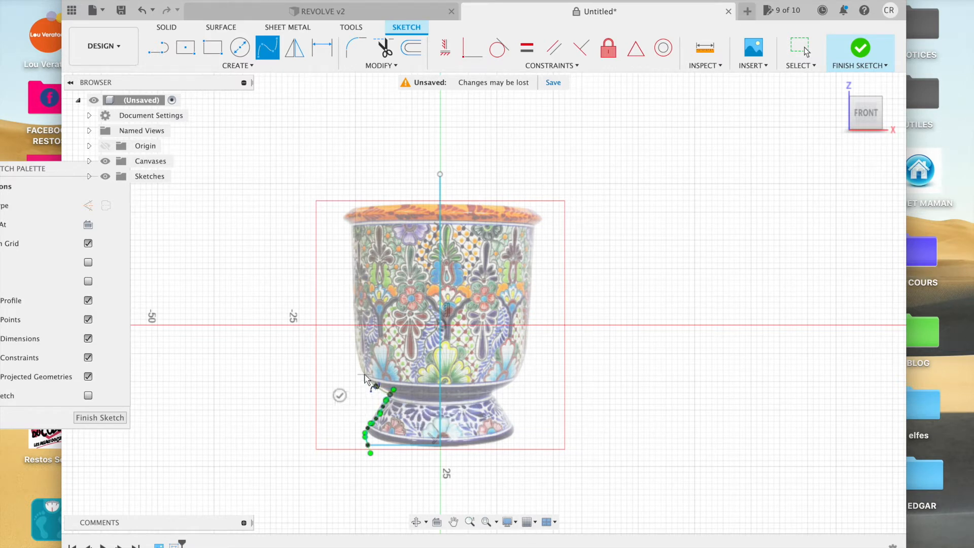
{"action": "left_click", "coordinate": [358, 350]}
{"action": "left_click", "coordinate": [355, 318]}
{"action": "left_click", "coordinate": [353, 274]}
{"action": "left_click", "coordinate": [353, 243]}
{"action": "left_click", "coordinate": [352, 223]}
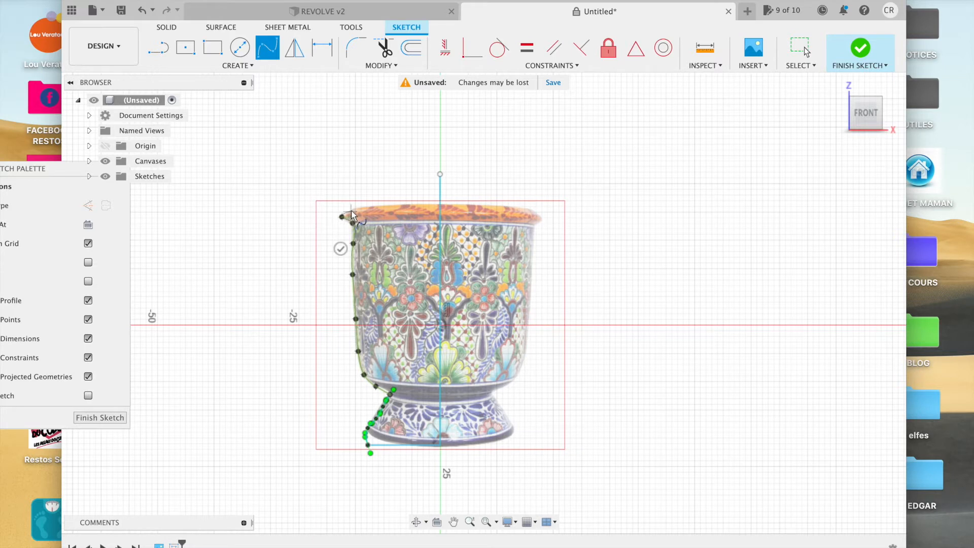
{"action": "left_click", "coordinate": [342, 217]}
{"action": "double_click", "coordinate": [353, 209]}
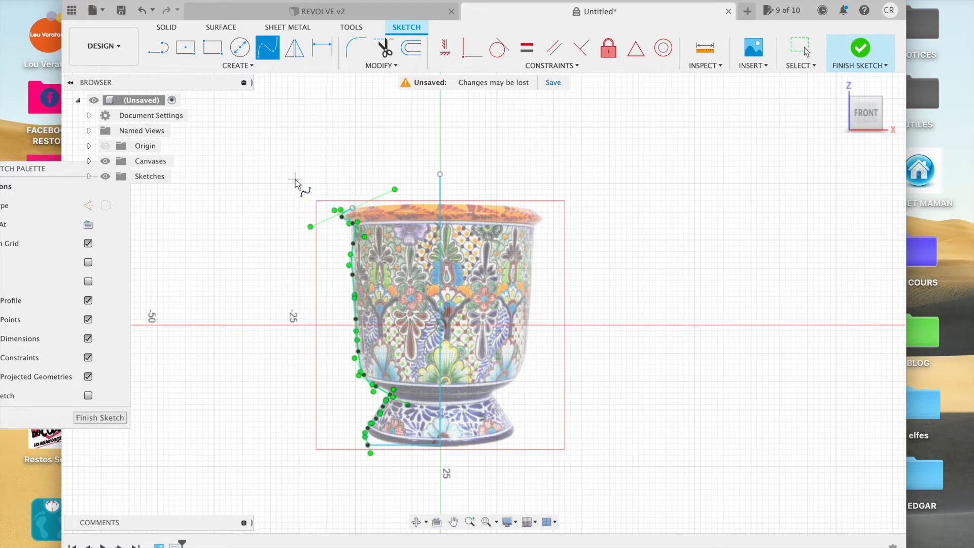
Close the pot profile with a horizontal line from the rim's spline end to the centre line and hide the canvases.
{"action": "left_click", "coordinate": [158, 48]}
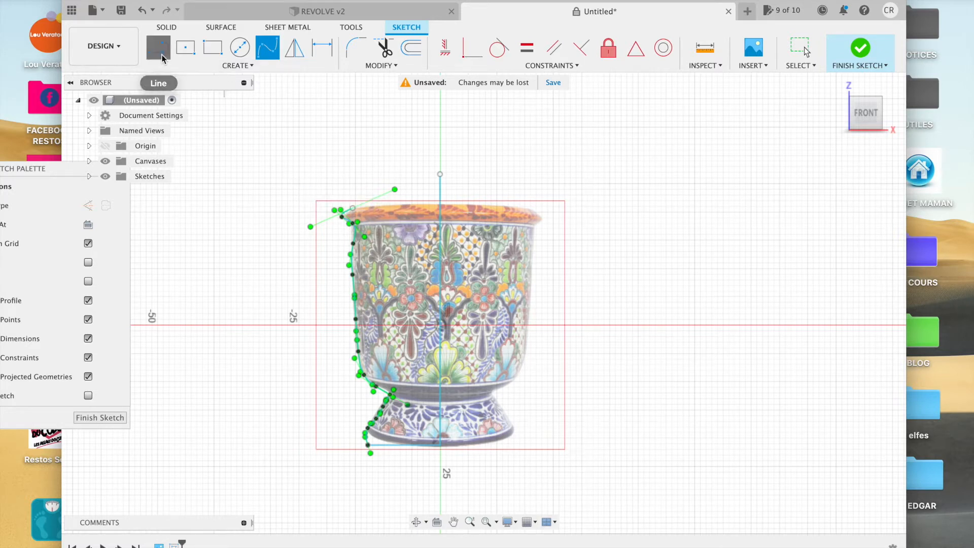
{"action": "left_click", "coordinate": [354, 210]}
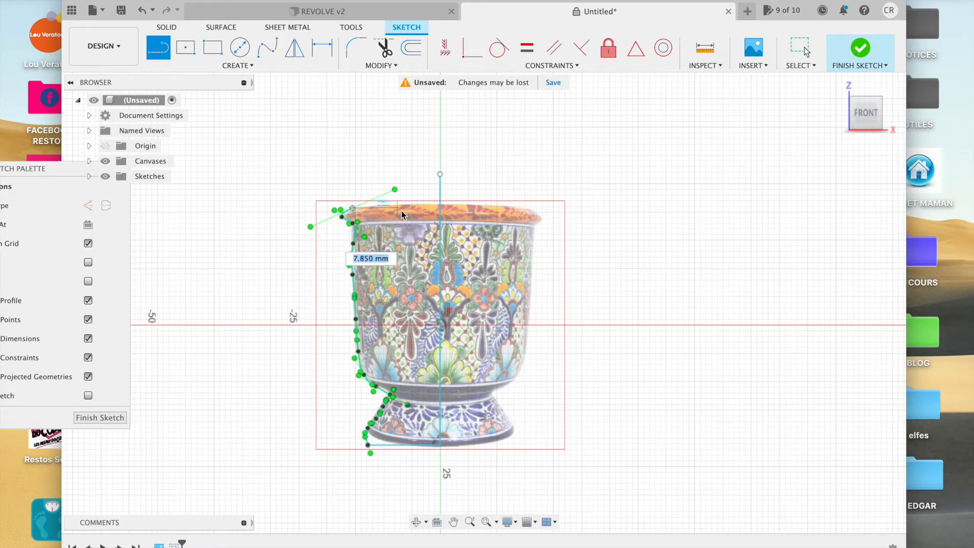
{"action": "double_click", "coordinate": [440, 209]}
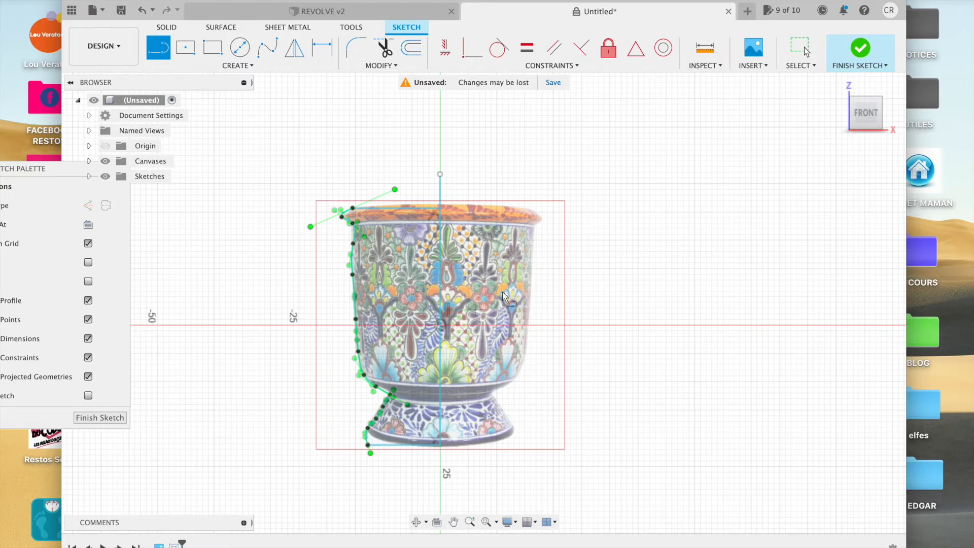
{"action": "left_click", "coordinate": [106, 162]}
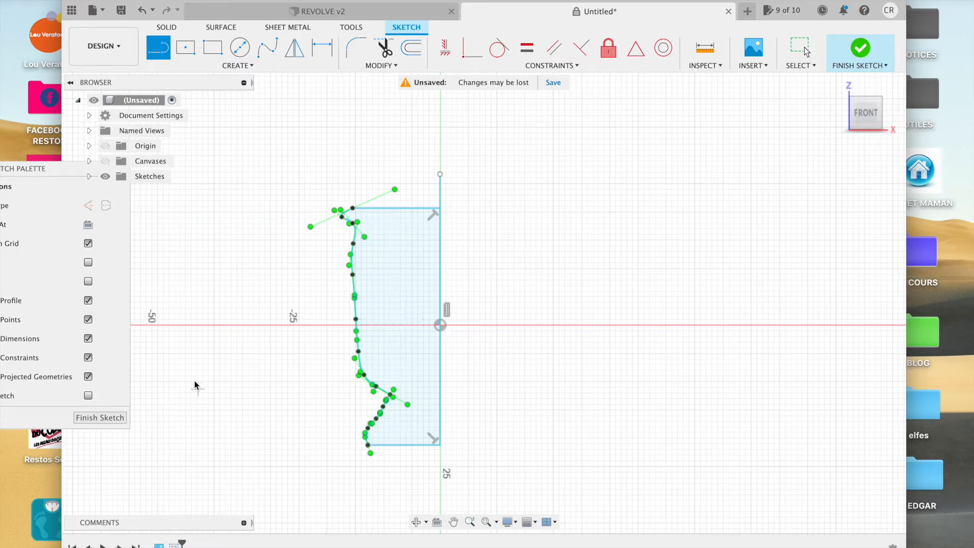
Finish the sketch and revolve the half profile 360 degrees about the vertical centre line as a new body.
{"action": "left_click", "coordinate": [106, 419]}
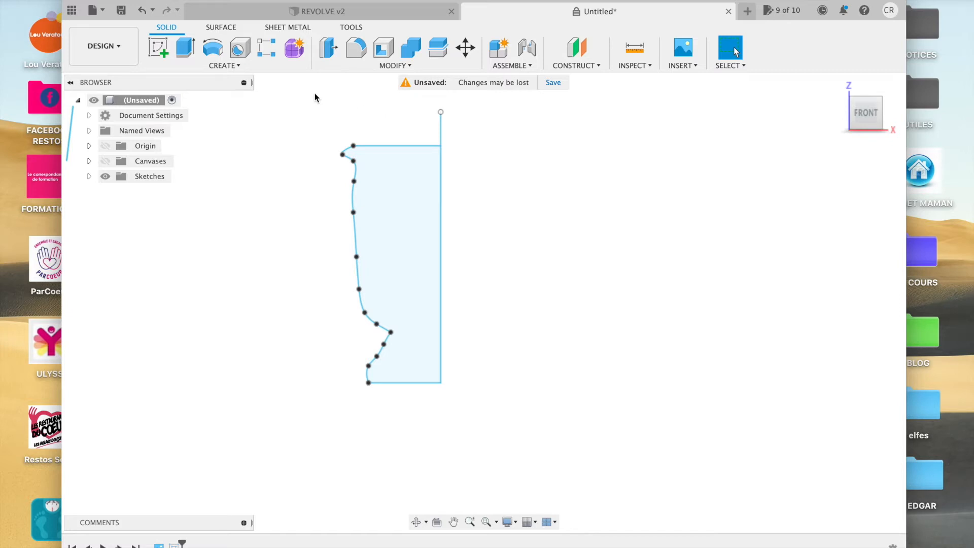
{"action": "left_click", "coordinate": [212, 50]}
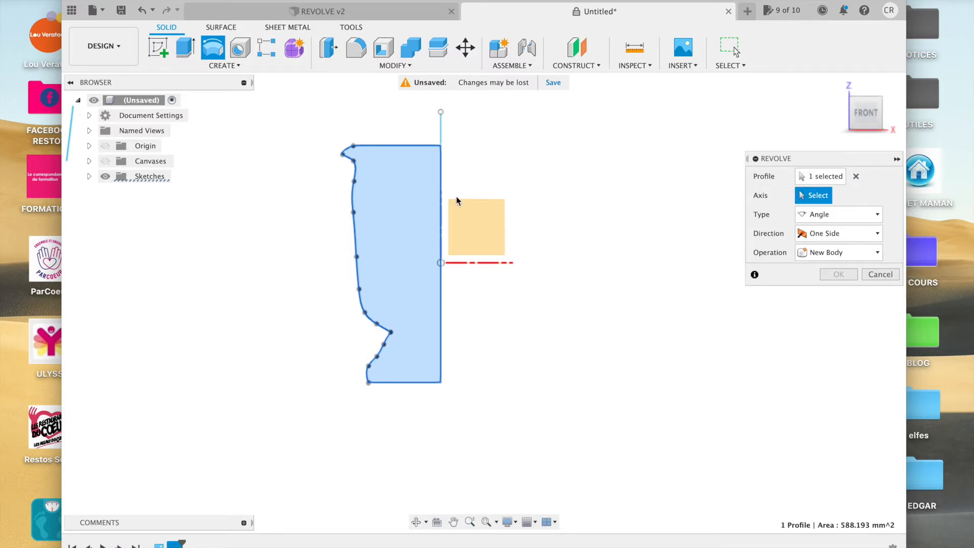
{"action": "left_click", "coordinate": [442, 203]}
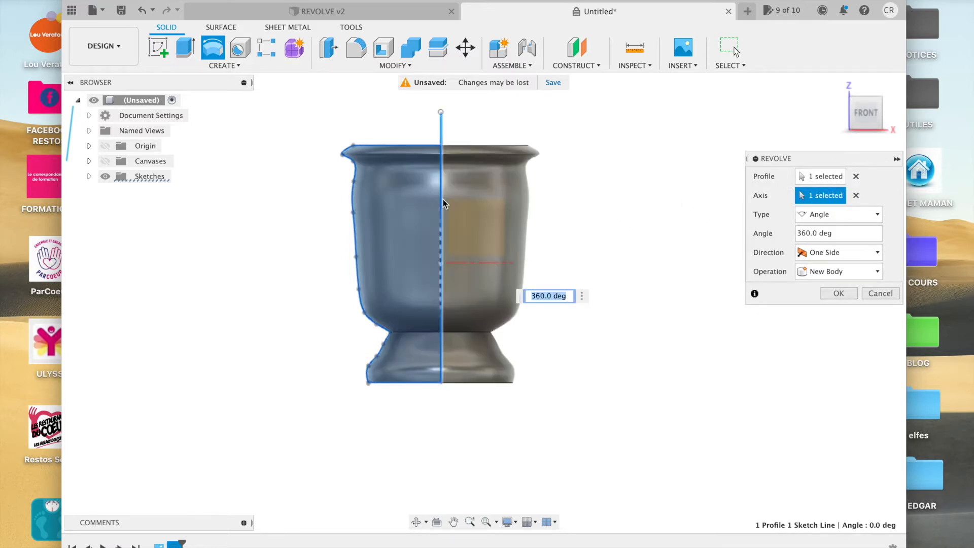
{"action": "left_click", "coordinate": [838, 293]}
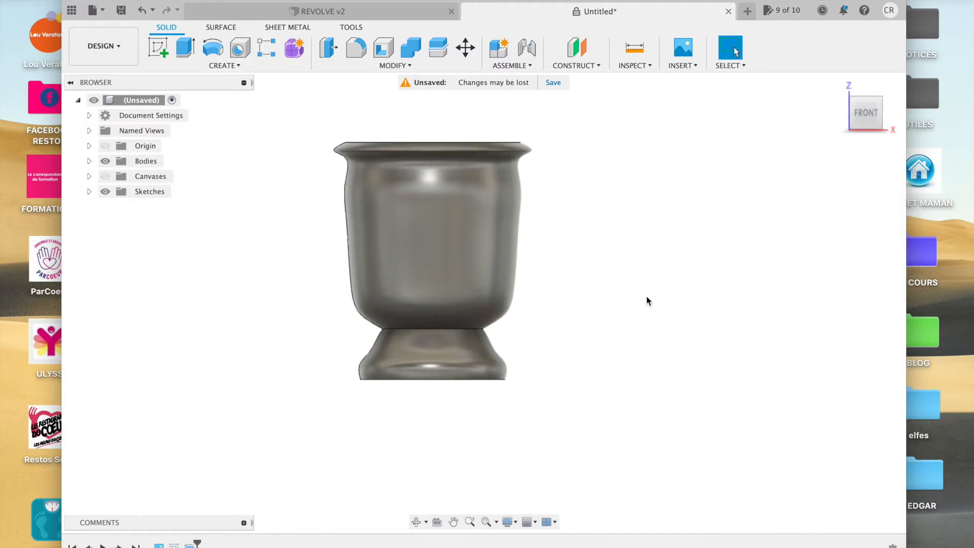
Show the canvases briefly to compare the revolved pot with the reference image and hide them again.
{"action": "left_click", "coordinate": [105, 176]}
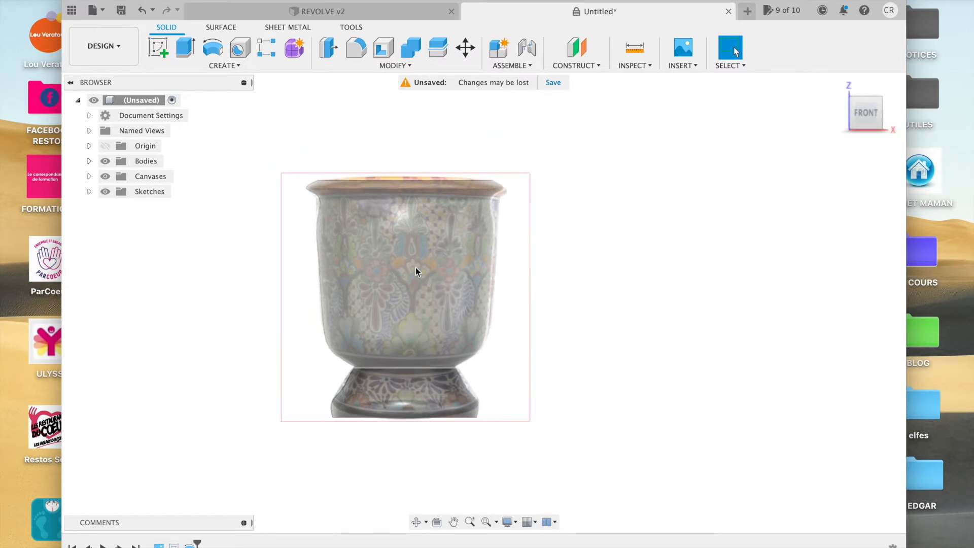
{"action": "left_click", "coordinate": [102, 176]}
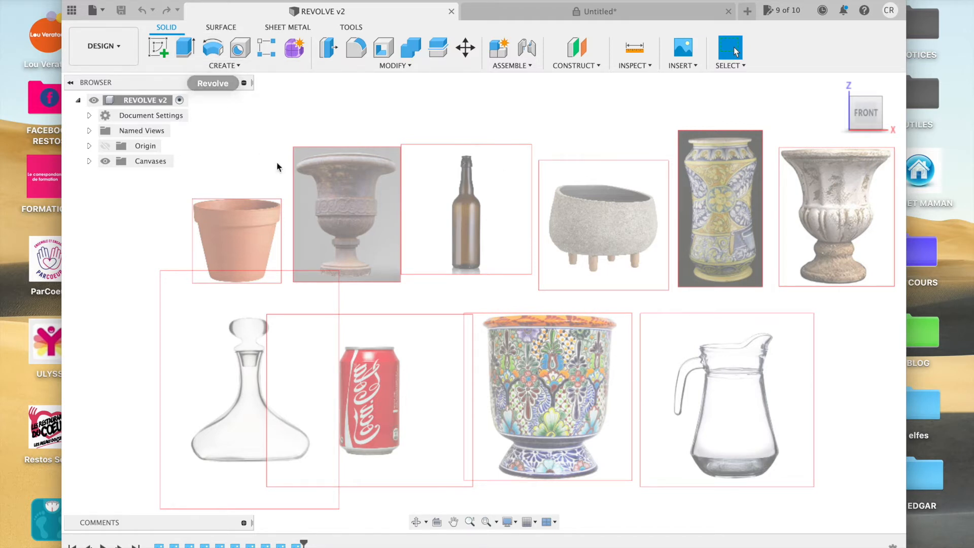
Switch to the REVOLVE v2 document and start a sketch on the front XZ plane for the terracotta pot.
{"action": "scroll", "coordinate": [228, 251], "scroll_direction": "left", "scroll_amount": 5}
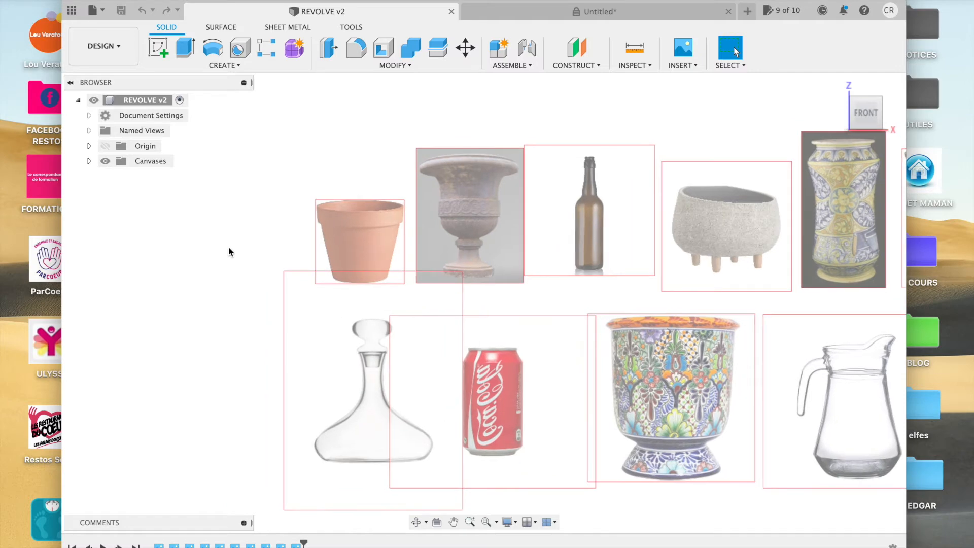
{"action": "scroll", "coordinate": [228, 251], "scroll_direction": "up", "scroll_amount": 10}
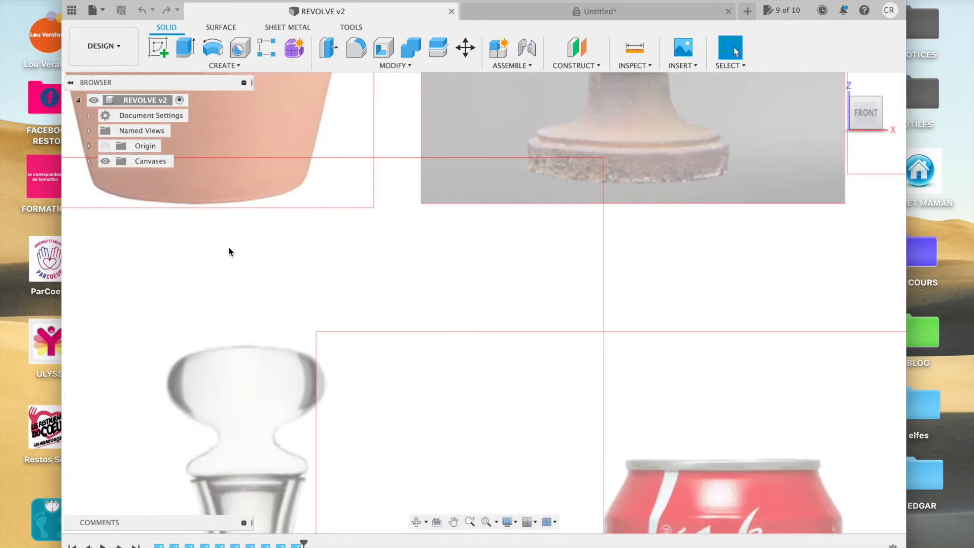
{"action": "scroll", "coordinate": [228, 251], "scroll_direction": "down", "scroll_amount": 6}
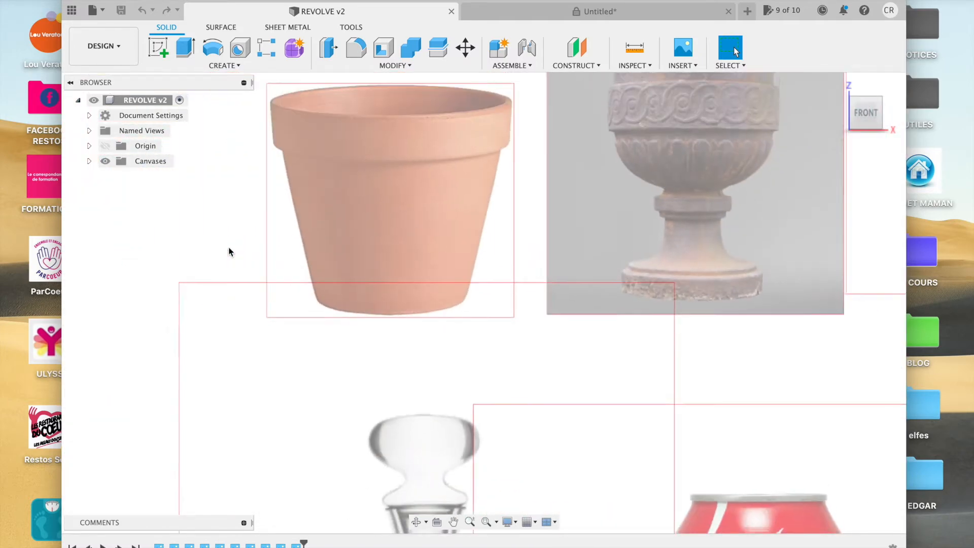
{"action": "left_click", "coordinate": [158, 47]}
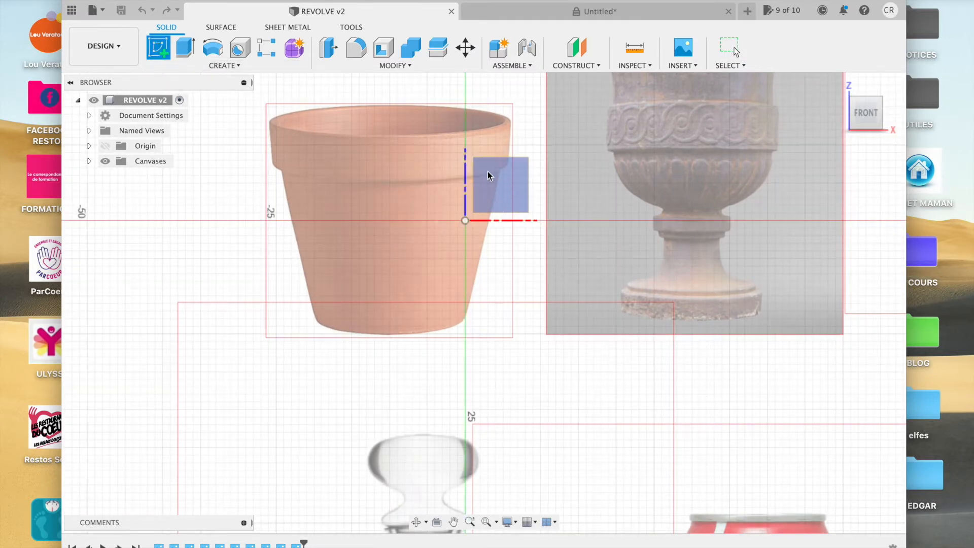
{"action": "left_click", "coordinate": [498, 187]}
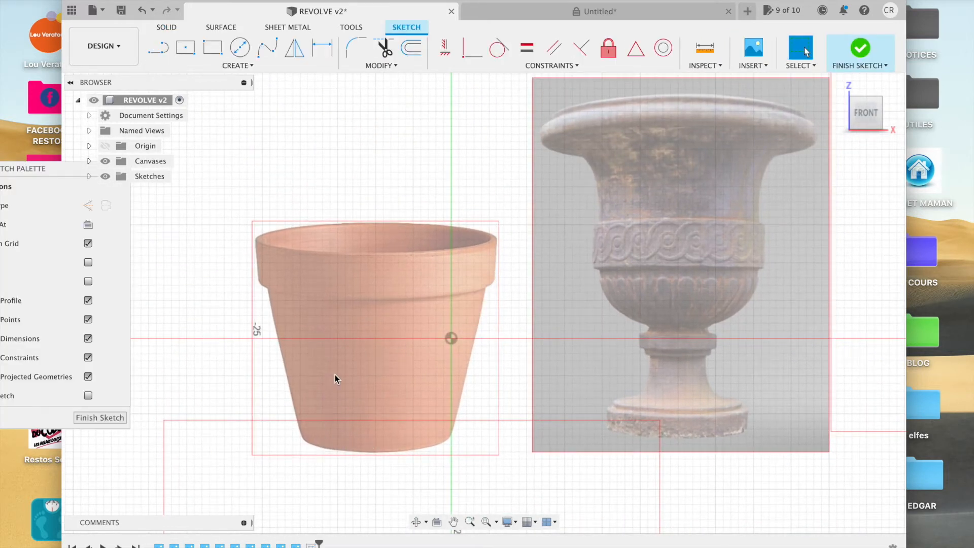
Draw a vertical centre line through the terracotta pot, from the middle of its base to slightly above the rim.
{"action": "left_click", "coordinate": [158, 48]}
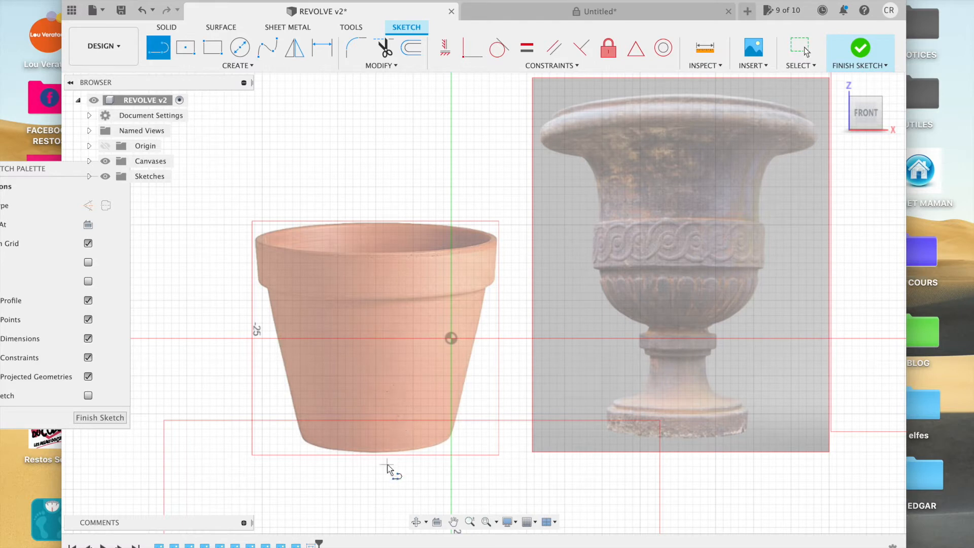
{"action": "left_click", "coordinate": [374, 452]}
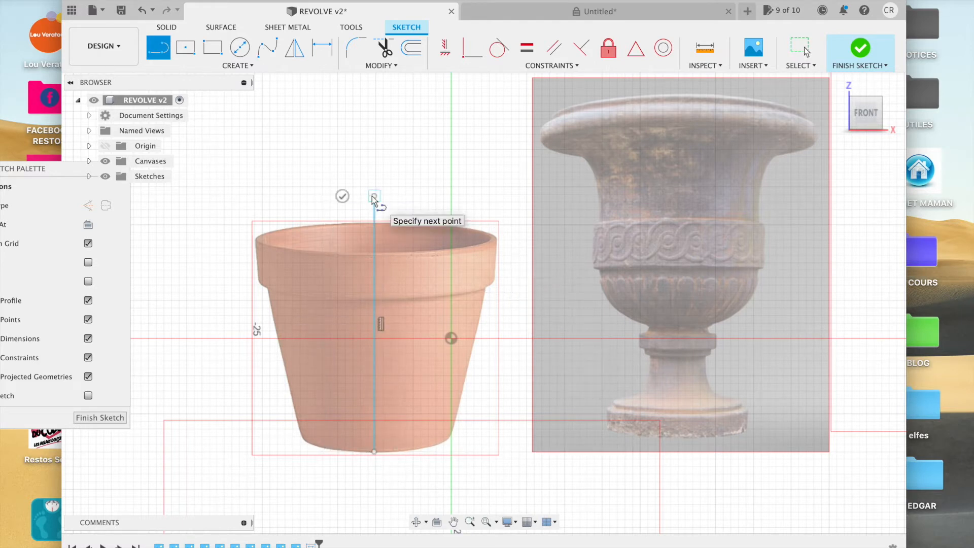
{"action": "left_click", "coordinate": [373, 196]}
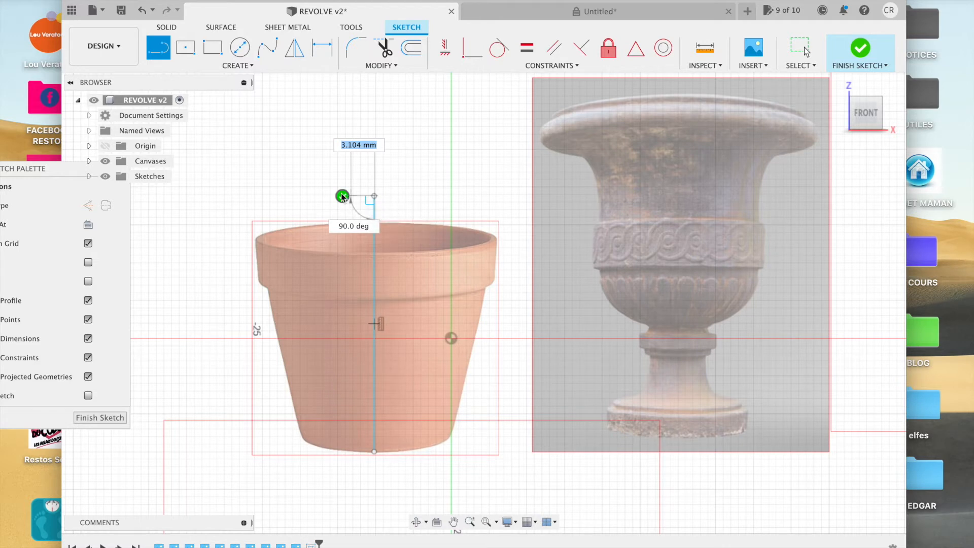
{"action": "left_click", "coordinate": [374, 196]}
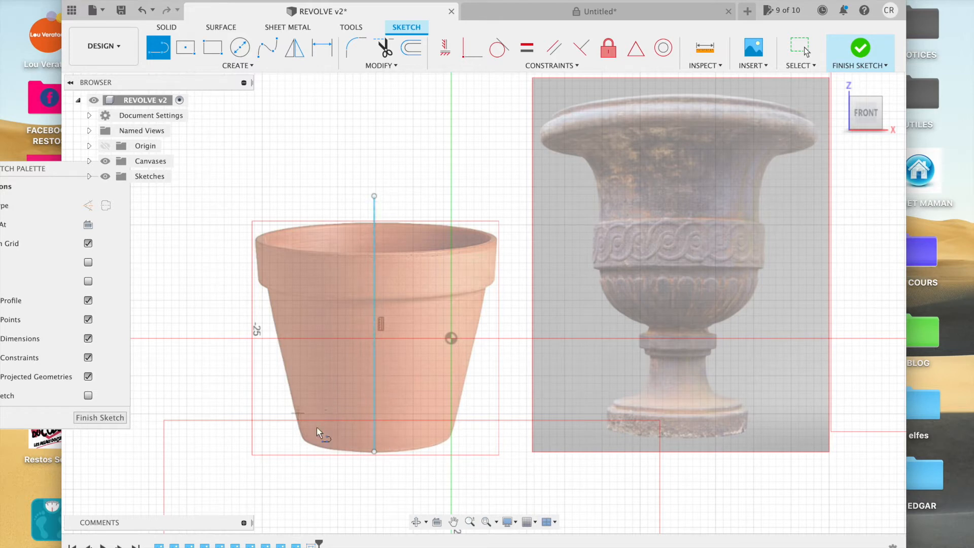
Draw a horizontal base line about 9.4 mm long from the centre line's lower end to the pot's left bottom corner.
{"action": "left_click", "coordinate": [374, 451]}
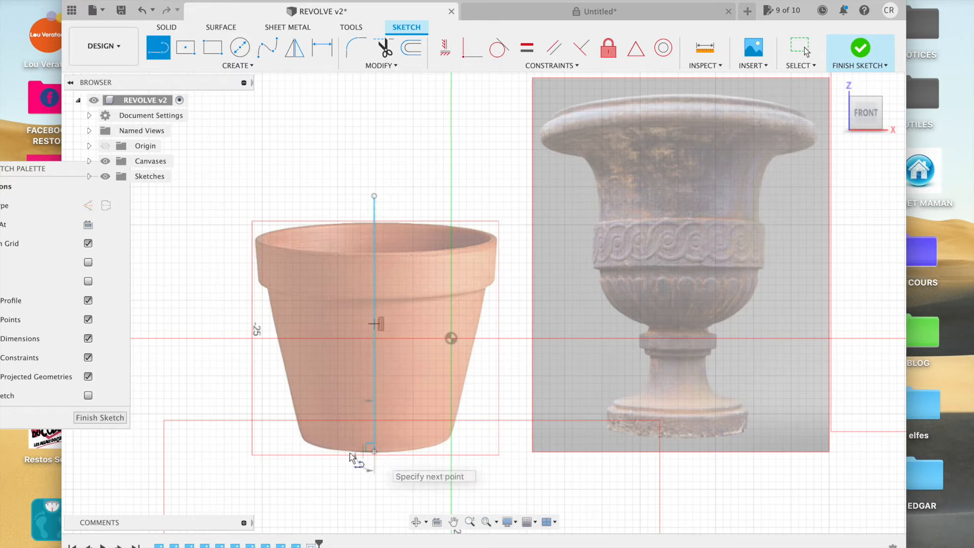
{"action": "left_click", "coordinate": [304, 450]}
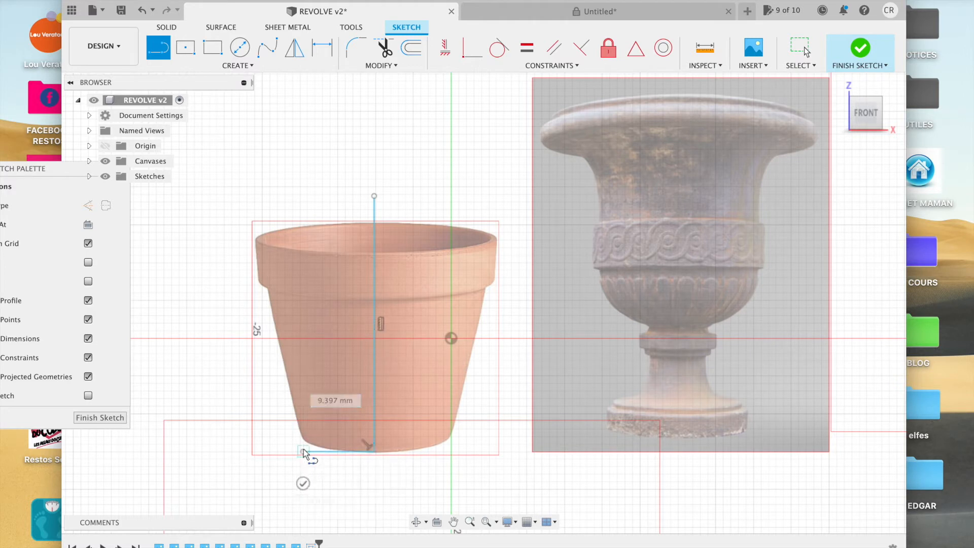
{"action": "key", "text": "Escape"}
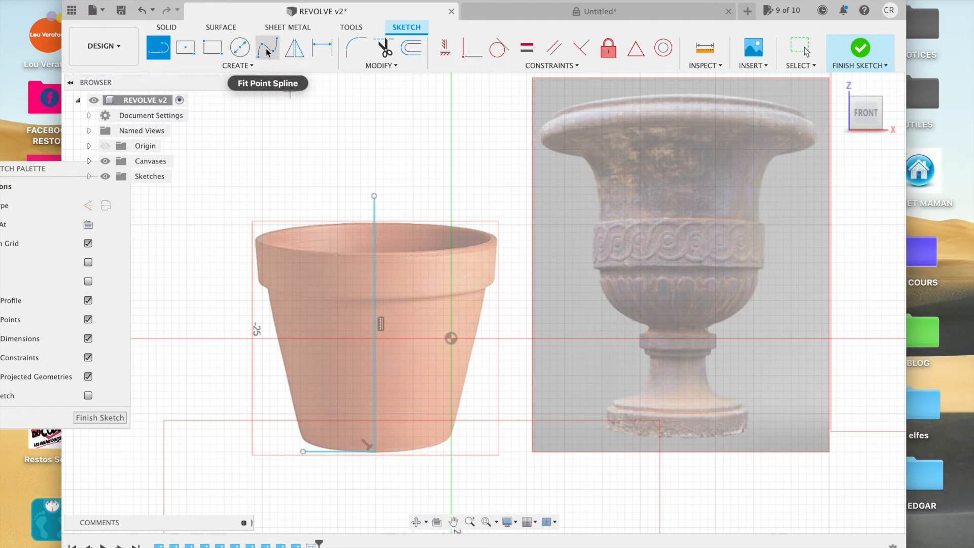
Trace the pot's left side with straight lines up the wall, out under the rim and up its edge, closing horizontally onto the centre line.
{"action": "left_click", "coordinate": [304, 451]}
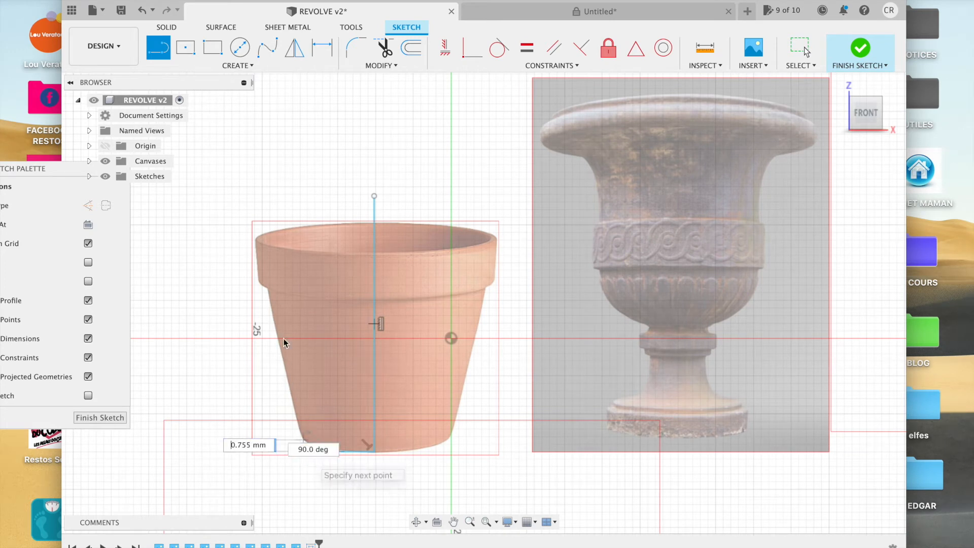
{"action": "left_click", "coordinate": [266, 289]}
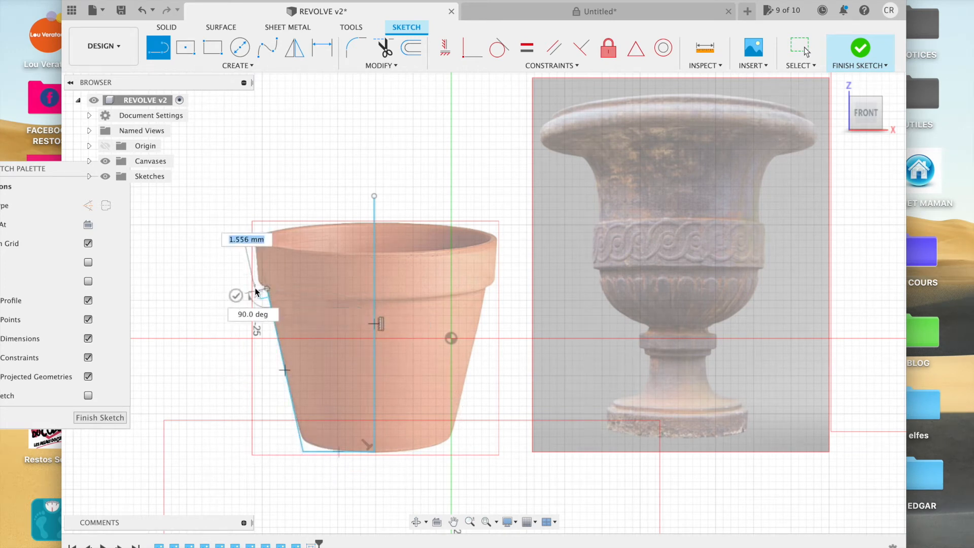
{"action": "left_click", "coordinate": [256, 286]}
{"action": "left_click", "coordinate": [257, 242]}
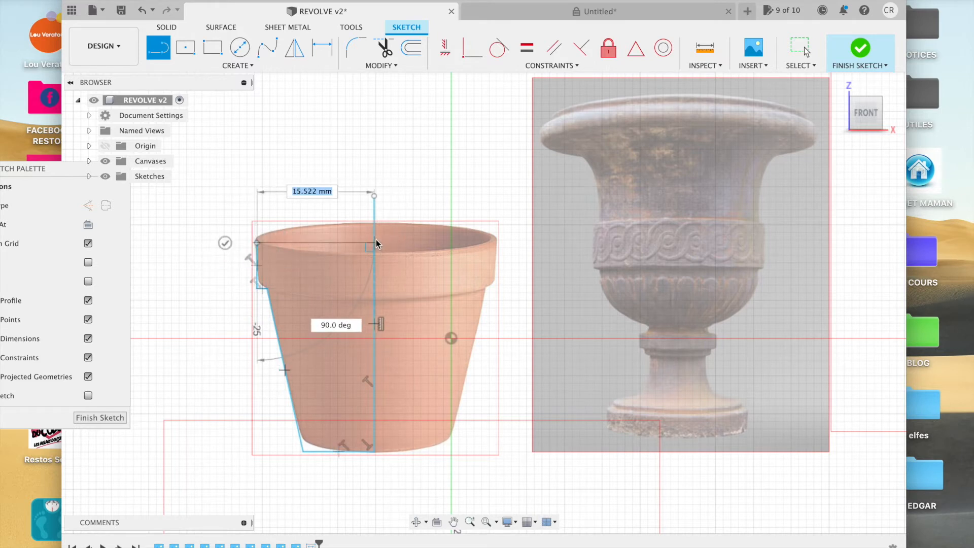
{"action": "left_click", "coordinate": [376, 243]}
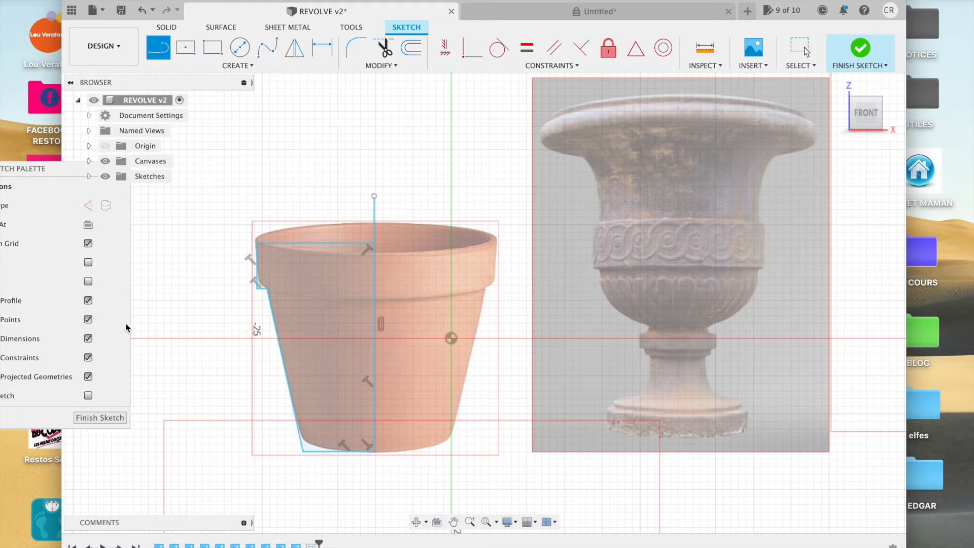
Finish the sketch and revolve the terracotta pot's half profile 360 degrees about its centre line as a new body.
{"action": "left_click", "coordinate": [100, 417]}
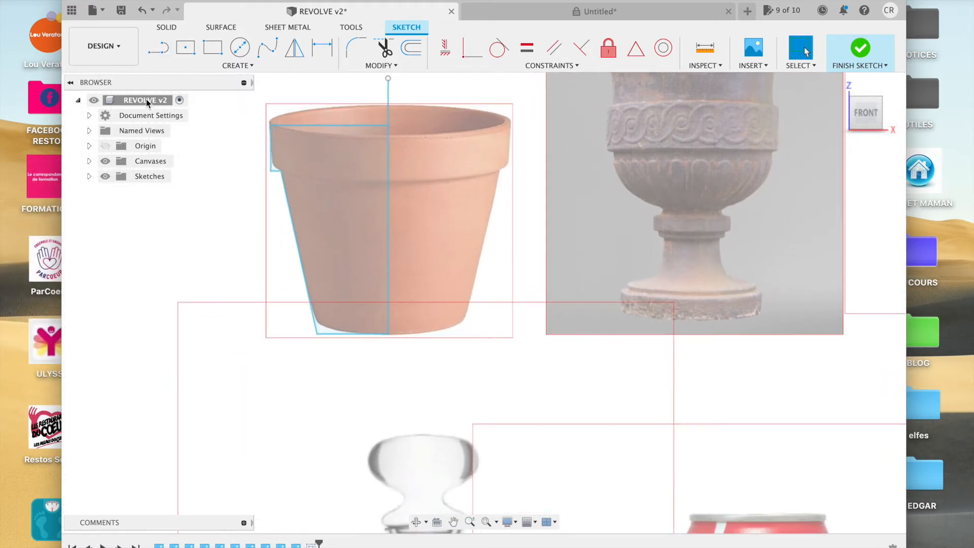
{"action": "left_click", "coordinate": [213, 49]}
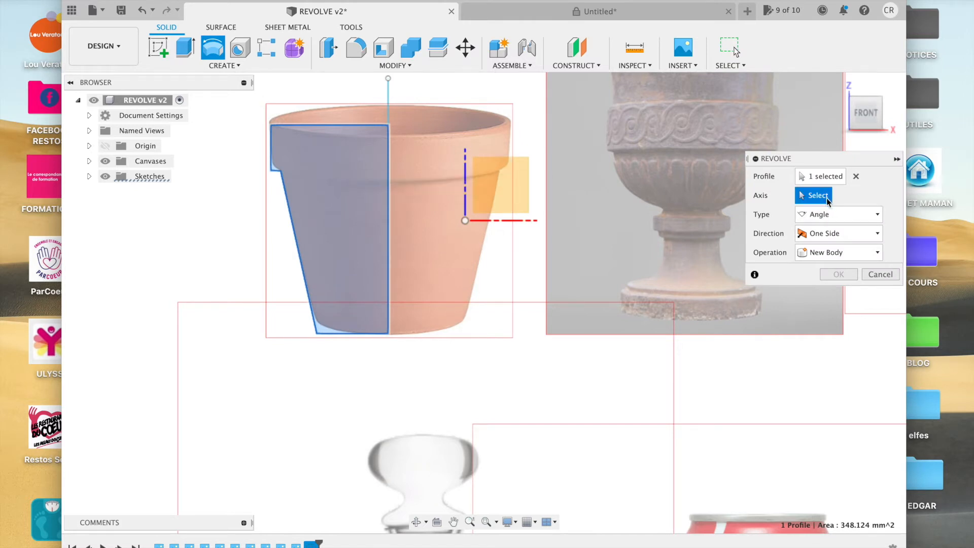
{"action": "left_click", "coordinate": [390, 212]}
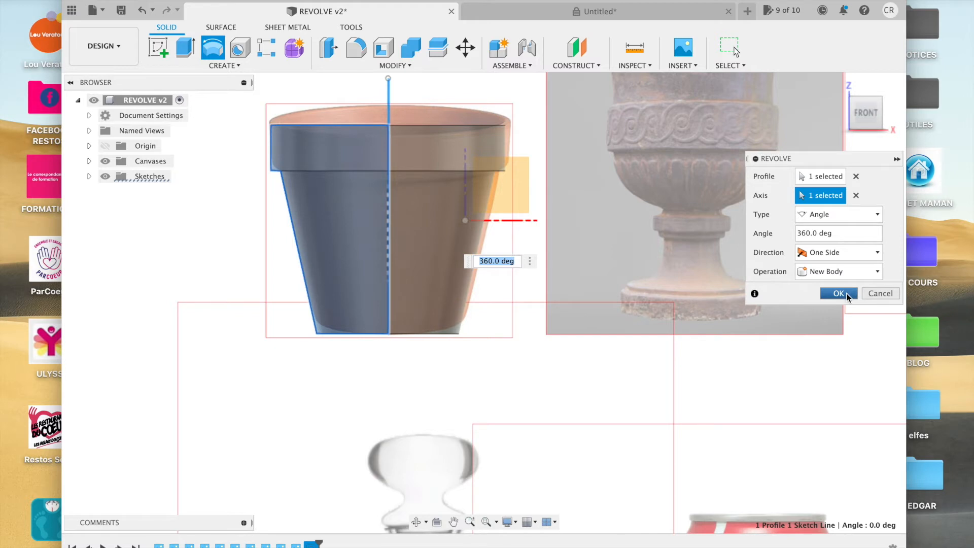
{"action": "left_click", "coordinate": [838, 293]}
Start a new sketch on the front XZ plane for the stone urn beside the terracotta pot.
{"action": "scroll", "coordinate": [433, 328], "scroll_direction": "down", "scroll_amount": 2}
{"action": "scroll", "coordinate": [433, 328], "scroll_direction": "up", "scroll_amount": 3}
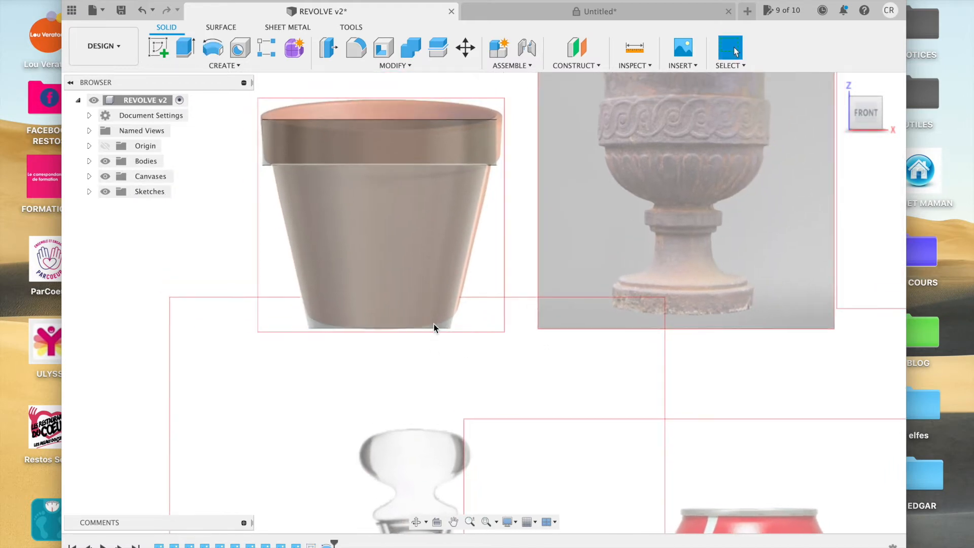
{"action": "middle_click_drag", "start_coordinate": [433, 324], "coordinate": [377, 123], "text": "shift"}
{"action": "scroll", "coordinate": [385, 243], "scroll_direction": "down", "scroll_amount": 8, "text": "shift"}
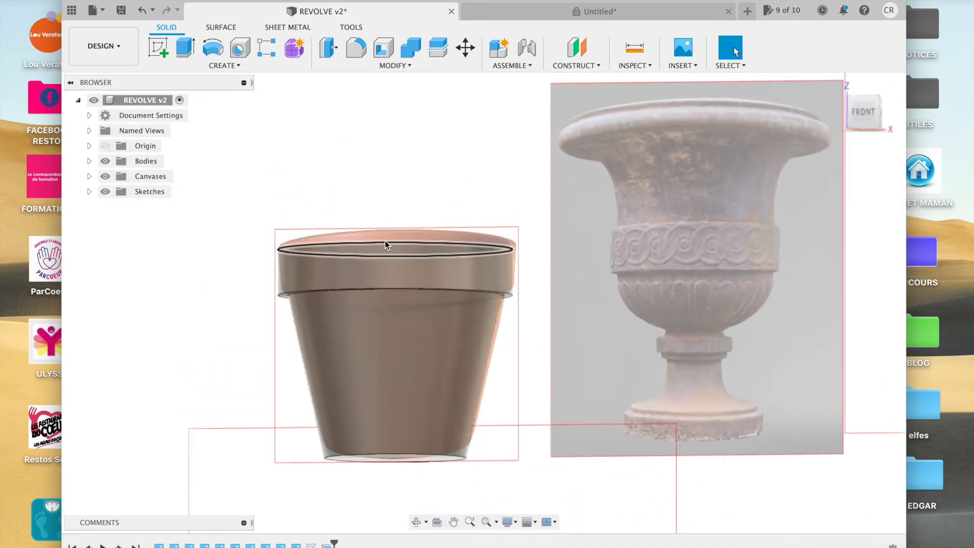
{"action": "scroll", "coordinate": [445, 303], "scroll_direction": "up", "scroll_amount": 3, "text": "shift"}
{"action": "scroll", "coordinate": [445, 303], "scroll_direction": "down", "scroll_amount": 3}
{"action": "scroll", "coordinate": [445, 302], "scroll_direction": "right", "scroll_amount": 5}
{"action": "scroll", "coordinate": [446, 303], "scroll_direction": "right", "scroll_amount": 10}
{"action": "scroll", "coordinate": [445, 302], "scroll_direction": "up", "scroll_amount": 4}
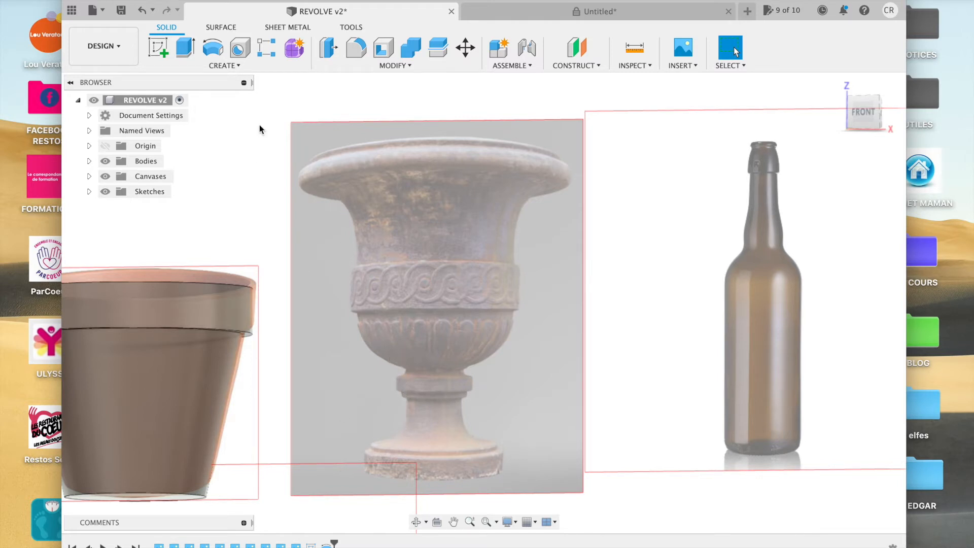
{"action": "left_click", "coordinate": [159, 51]}
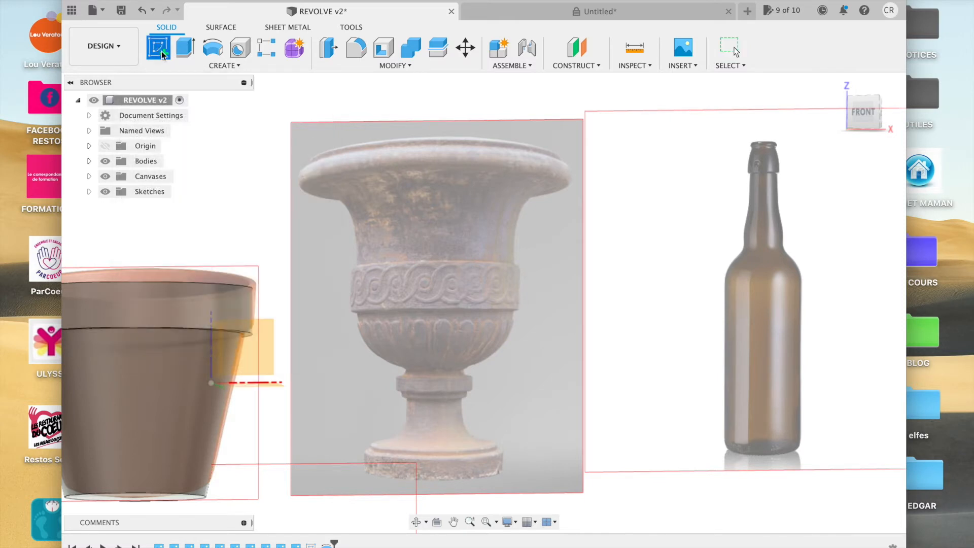
{"action": "left_click", "coordinate": [267, 349]}
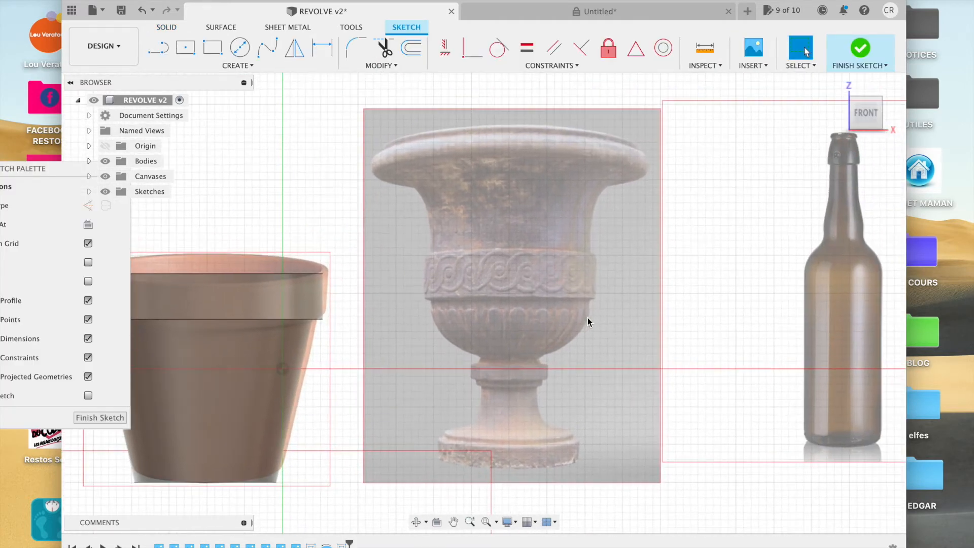
Draw the stone urn's centre line from the middle of its base up to the canvas's top edge.
{"action": "left_click", "coordinate": [160, 49]}
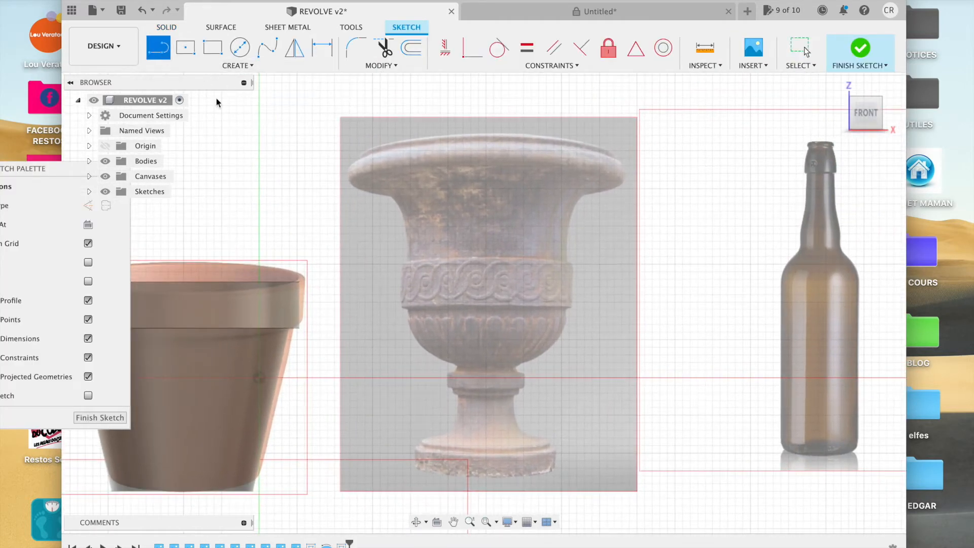
{"action": "left_click", "coordinate": [488, 476]}
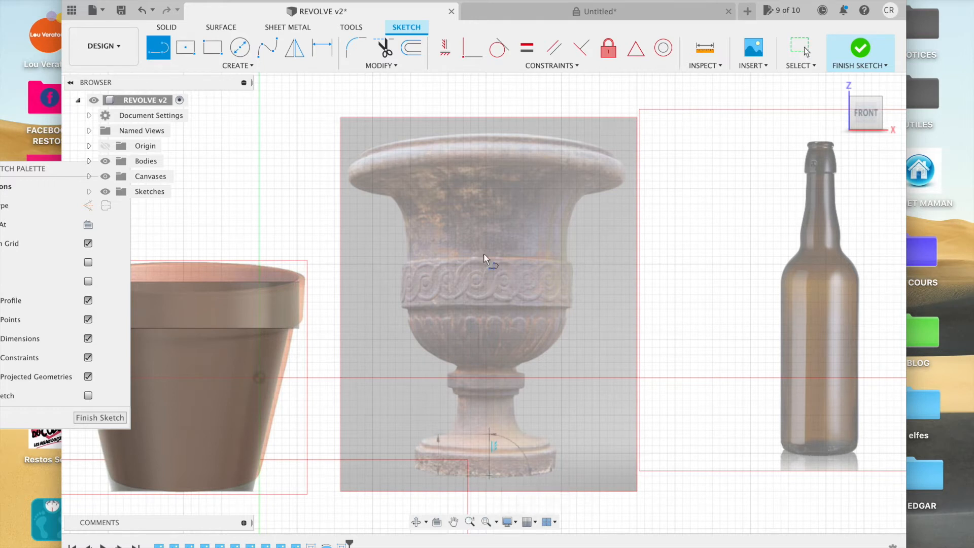
{"action": "double_click", "coordinate": [483, 117]}
Trace the left half of the urn's base with straight lines from the centre line's lower end out to the corner and up the stepped plinth.
{"action": "left_click", "coordinate": [489, 476]}
{"action": "left_click", "coordinate": [415, 478]}
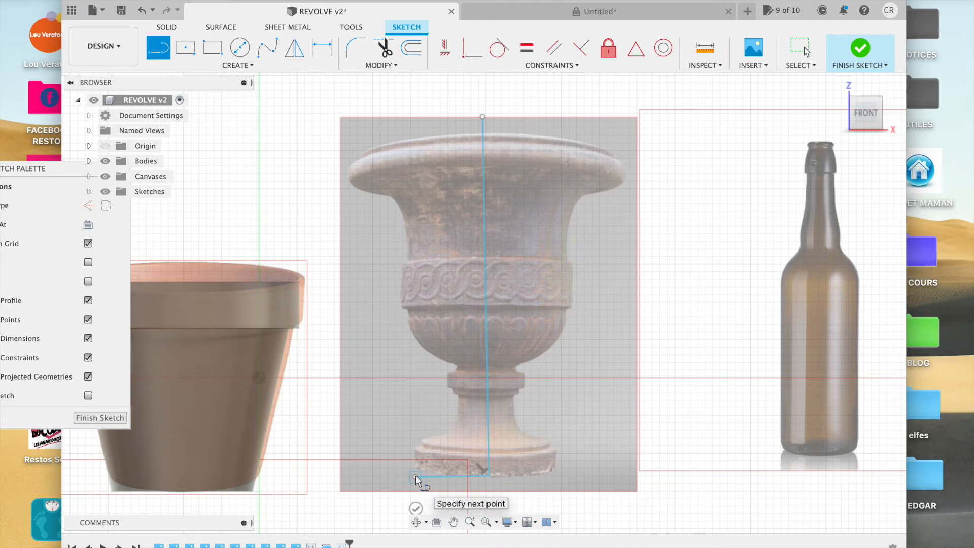
{"action": "double_click", "coordinate": [426, 445]}
{"action": "left_click", "coordinate": [427, 439]}
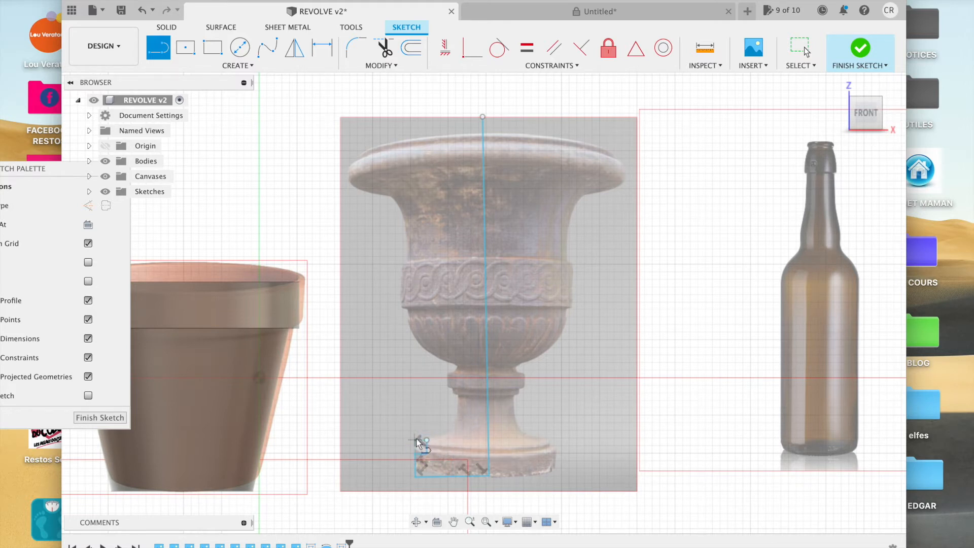
Trace the foot's concave left side with a fit point spline from the plinth's upper end to just under the collar.
{"action": "left_click", "coordinate": [266, 47]}
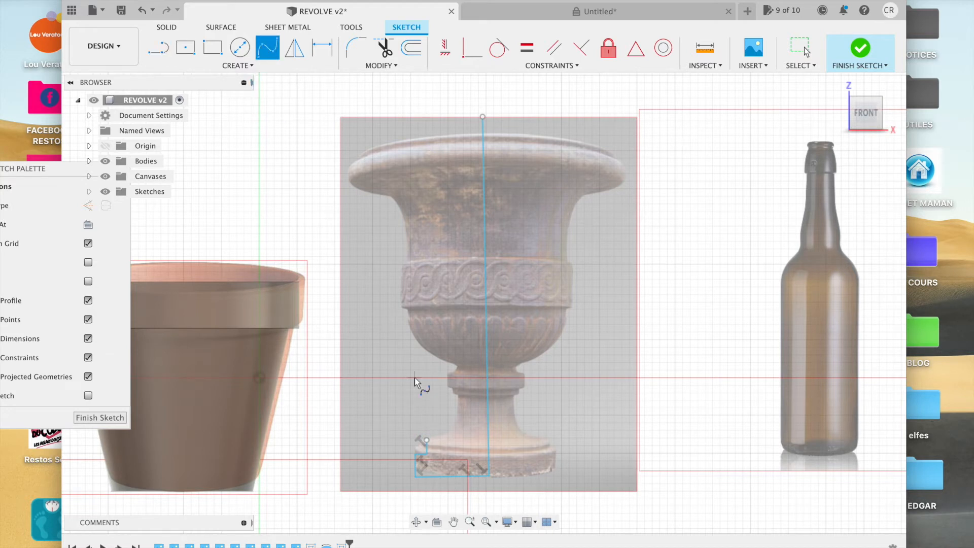
{"action": "left_click", "coordinate": [427, 439]}
{"action": "left_click", "coordinate": [437, 440]}
{"action": "left_click", "coordinate": [451, 430]}
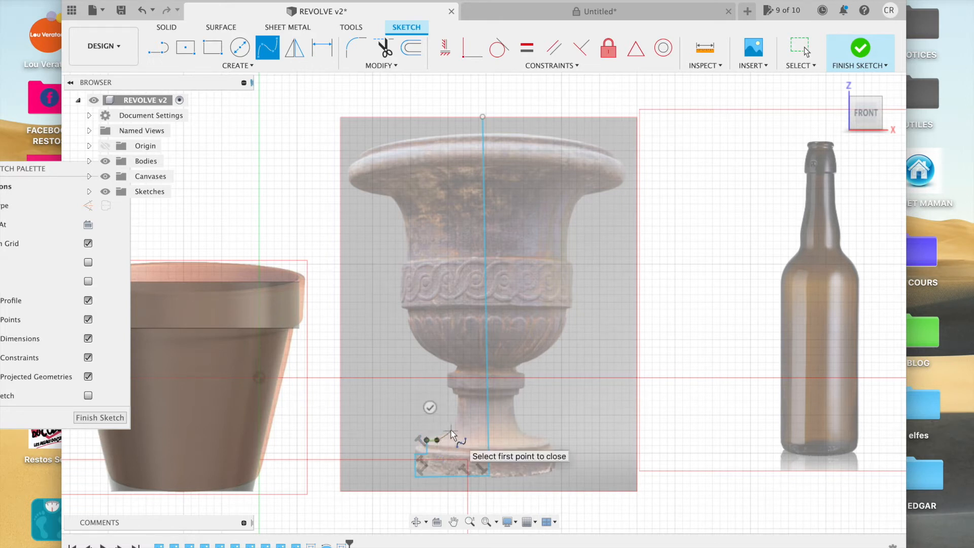
{"action": "left_click", "coordinate": [456, 414]}
{"action": "left_click", "coordinate": [459, 391]}
{"action": "key", "text": "Return"}
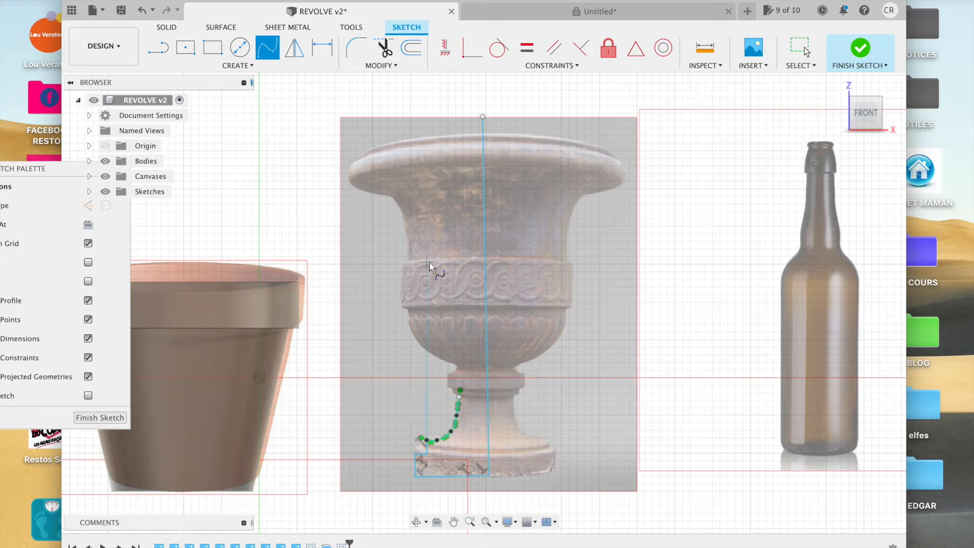
Trace the collar's left side with straight lines, stepping out about 0.9 mm at its underside, up the about 2 mm high face, and back inwards.
{"action": "left_click", "coordinate": [157, 49]}
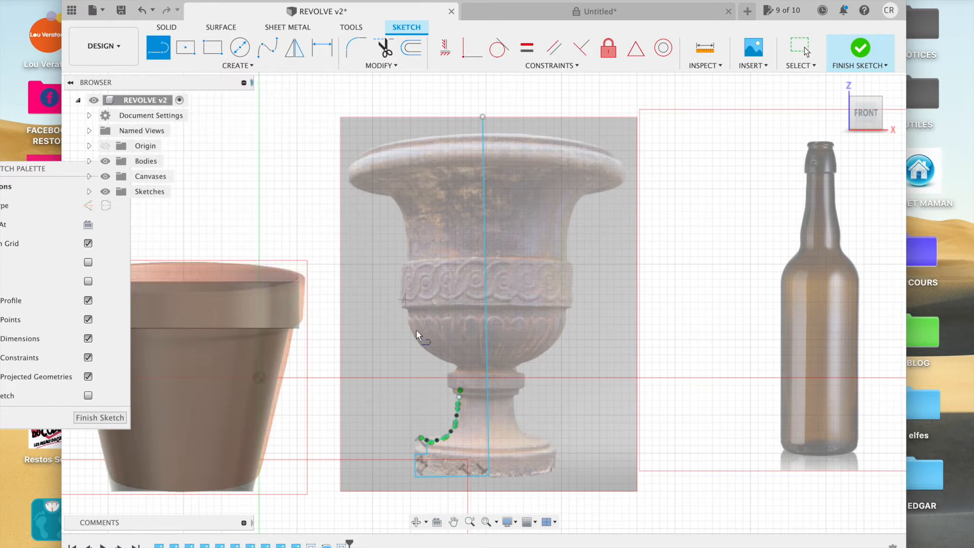
{"action": "left_click", "coordinate": [459, 396]}
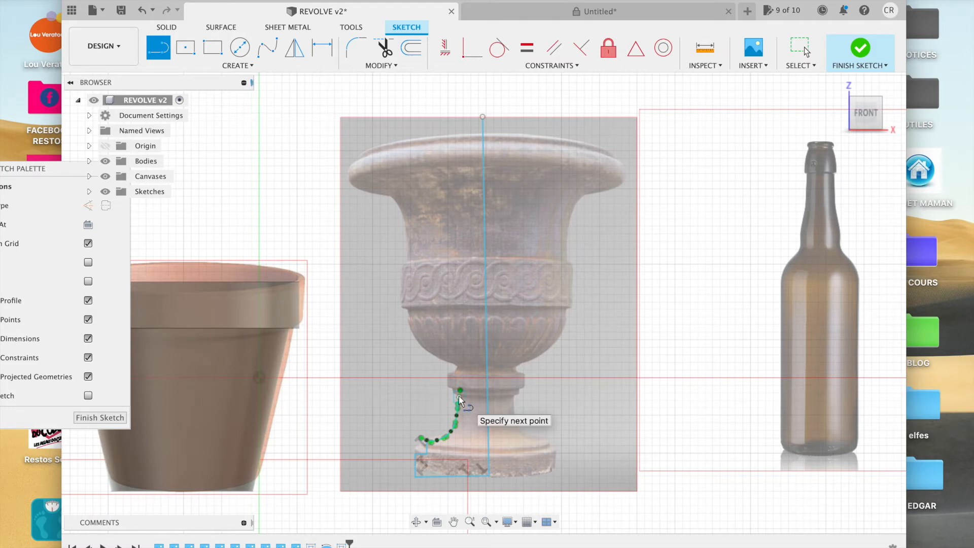
{"action": "scroll", "coordinate": [455, 393], "scroll_direction": "up", "scroll_amount": 5}
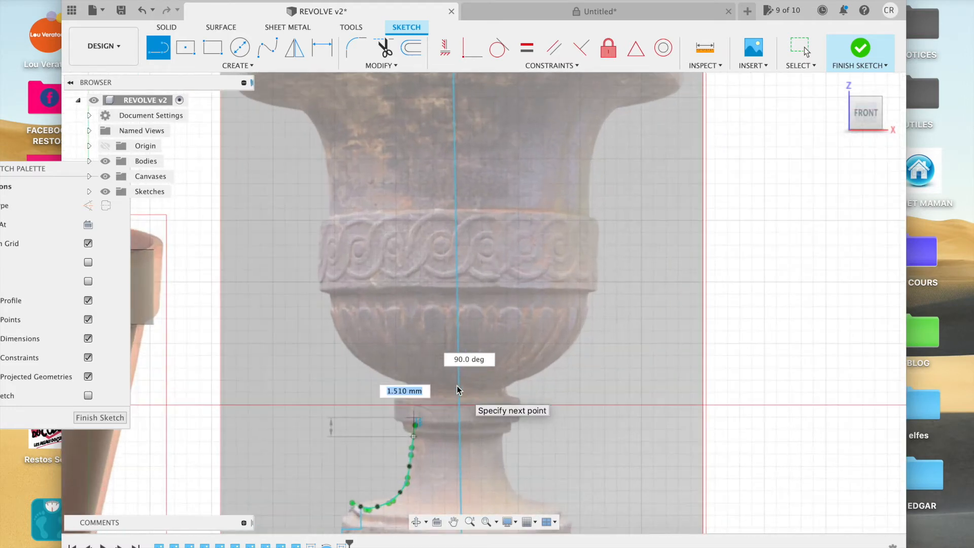
{"action": "scroll", "coordinate": [464, 378], "scroll_direction": "down", "scroll_amount": 5}
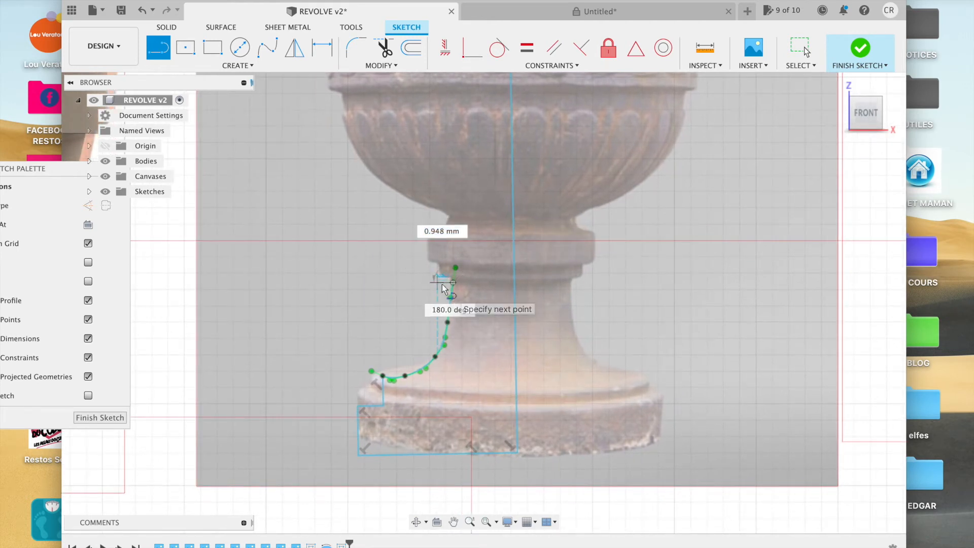
{"action": "left_click", "coordinate": [442, 284]}
{"action": "left_click", "coordinate": [436, 258]}
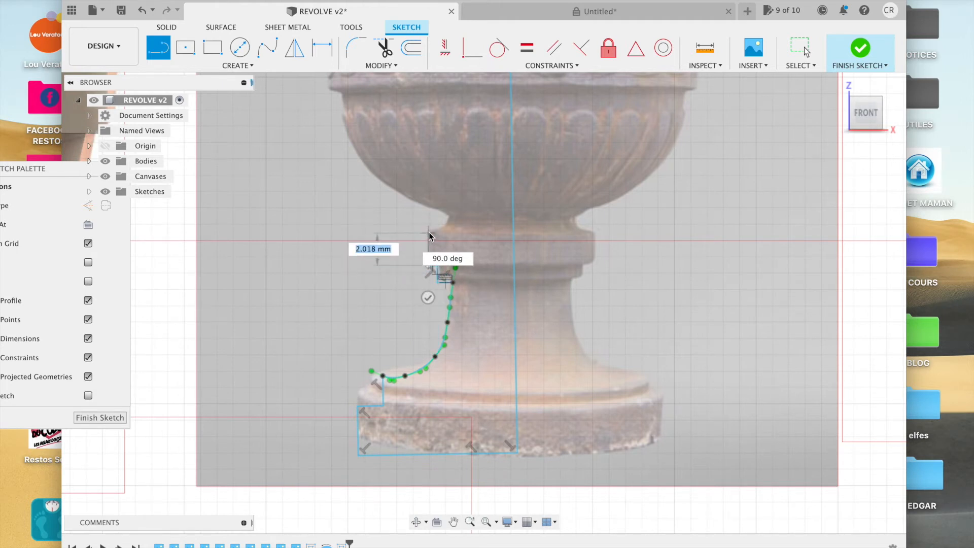
{"action": "left_click", "coordinate": [446, 232]}
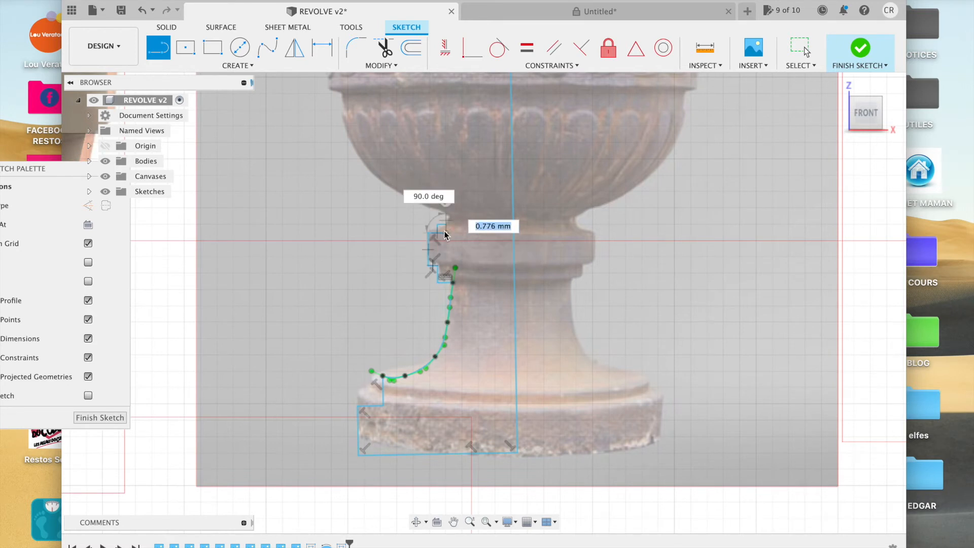
{"action": "left_click", "coordinate": [446, 233]}
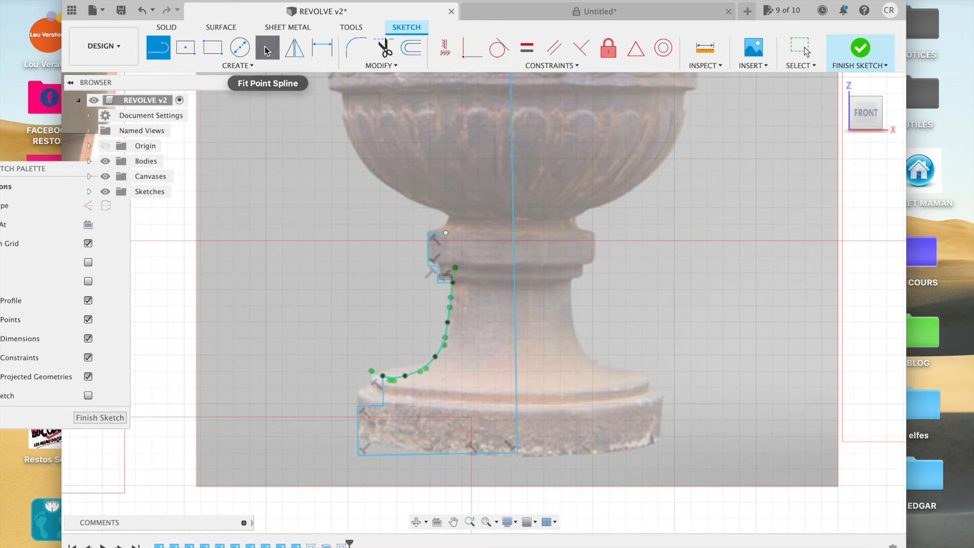
Draw a short fit point spline along the narrow neck from the collar's upper end to the bowl's underside.
{"action": "left_click", "coordinate": [267, 48]}
{"action": "left_click", "coordinate": [445, 234]}
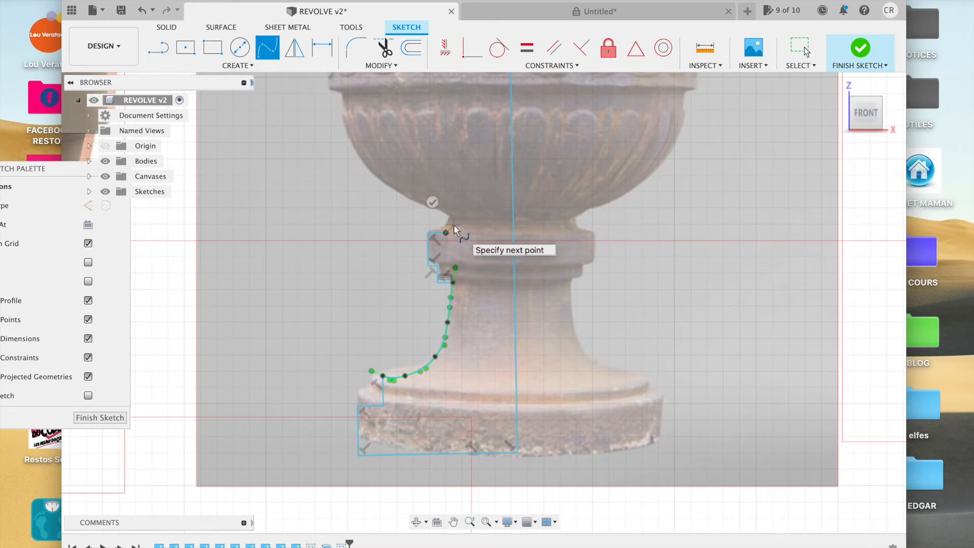
{"action": "double_click", "coordinate": [452, 215]}
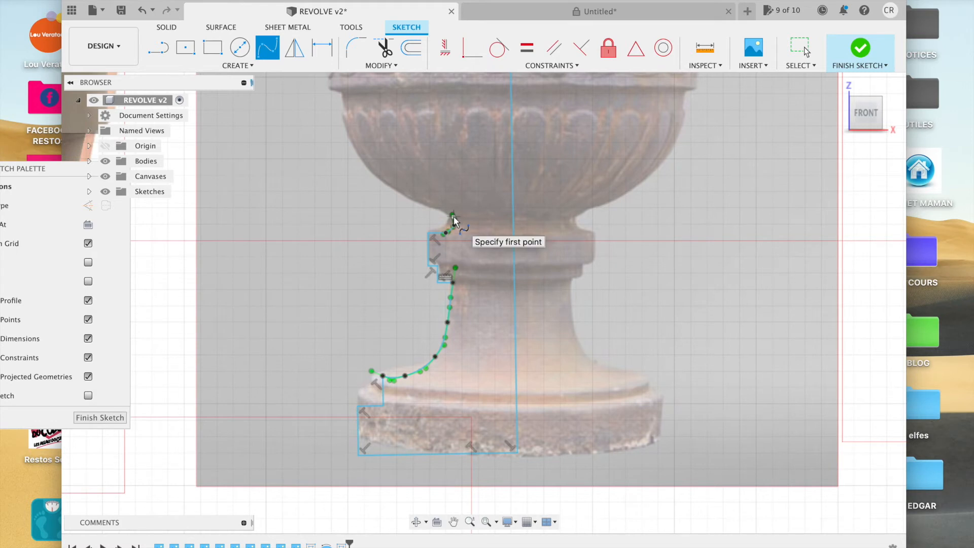
Trace the bowl's rounded left side with a fit point spline from the neck to the lower edge of the decorated band.
{"action": "scroll", "coordinate": [380, 218], "scroll_direction": "up", "scroll_amount": 3}
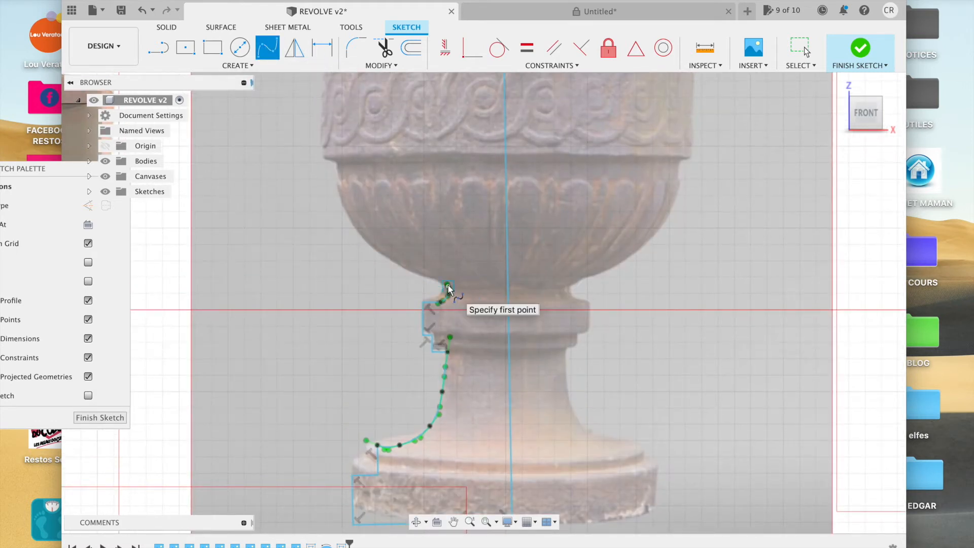
{"action": "left_click", "coordinate": [431, 278]}
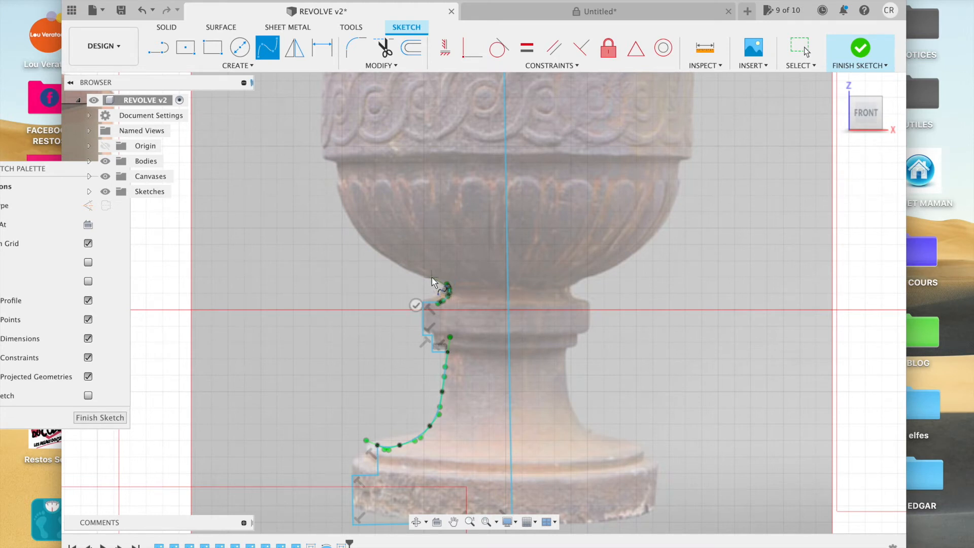
{"action": "left_click", "coordinate": [405, 266]}
{"action": "left_click", "coordinate": [380, 253]}
{"action": "left_click", "coordinate": [358, 234]}
{"action": "left_click", "coordinate": [343, 204]}
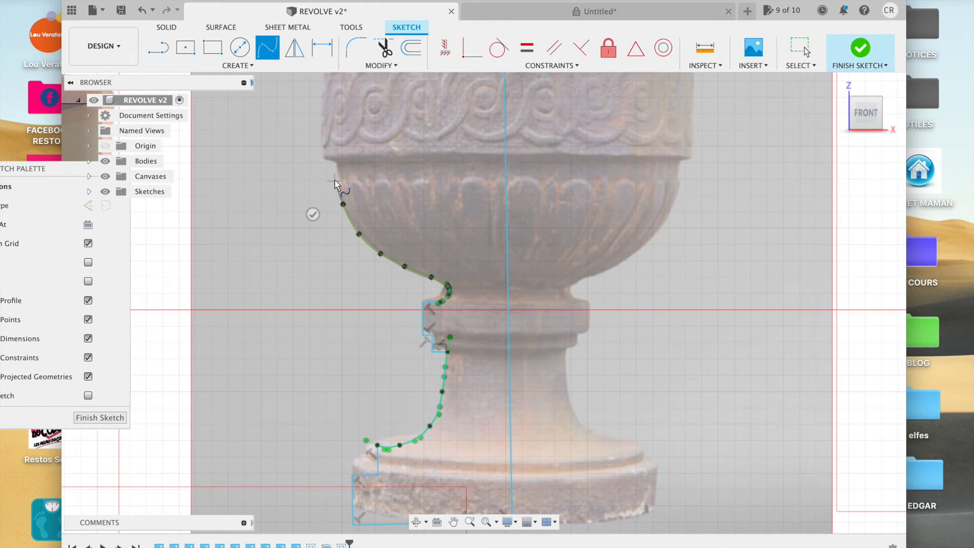
{"action": "left_click", "coordinate": [335, 162]}
{"action": "key", "text": "Return"}
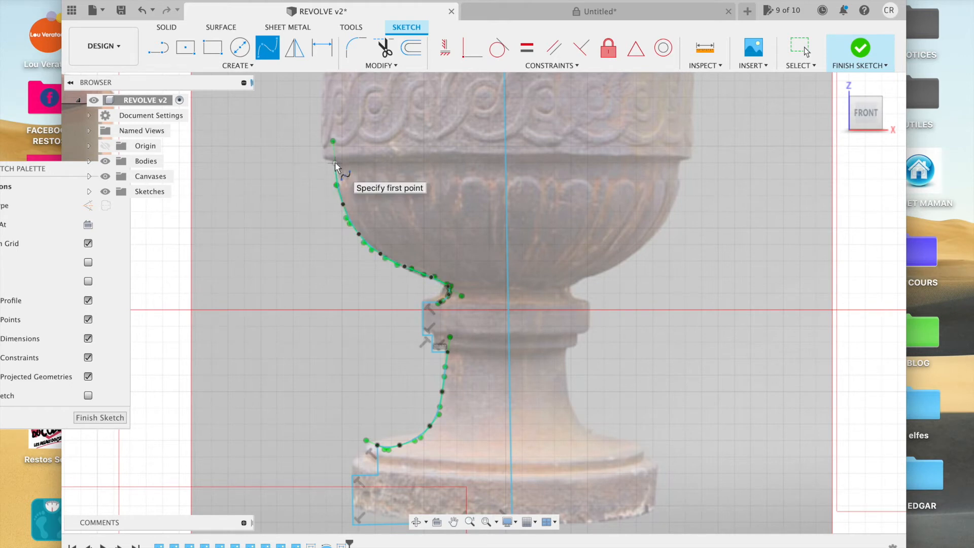
Outline the decorated band's left side with straight lines, about 0.7 mm outwards, up the band's height and back in to the wall.
{"action": "left_click", "coordinate": [160, 52]}
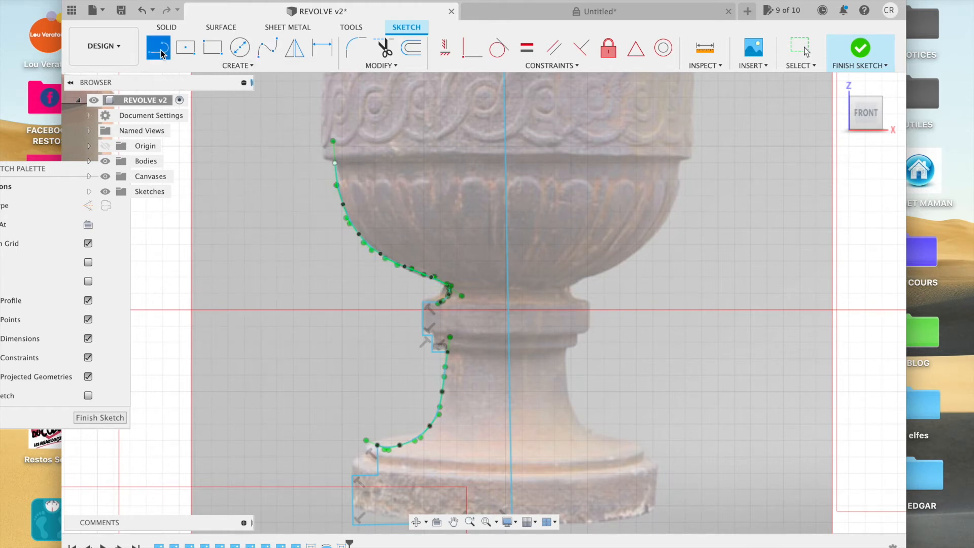
{"action": "left_click", "coordinate": [334, 163]}
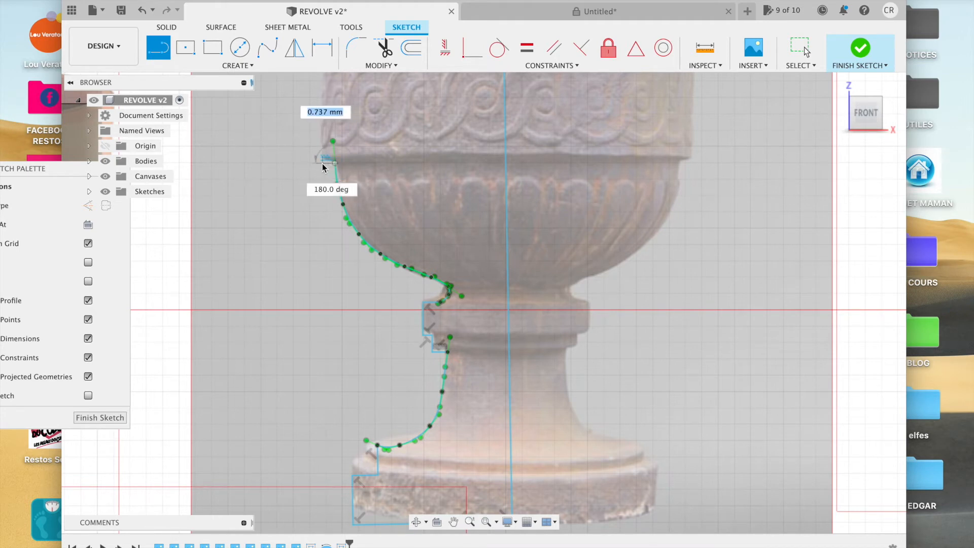
{"action": "left_click", "coordinate": [322, 163]}
{"action": "scroll", "coordinate": [323, 164], "scroll_direction": "up", "scroll_amount": 5}
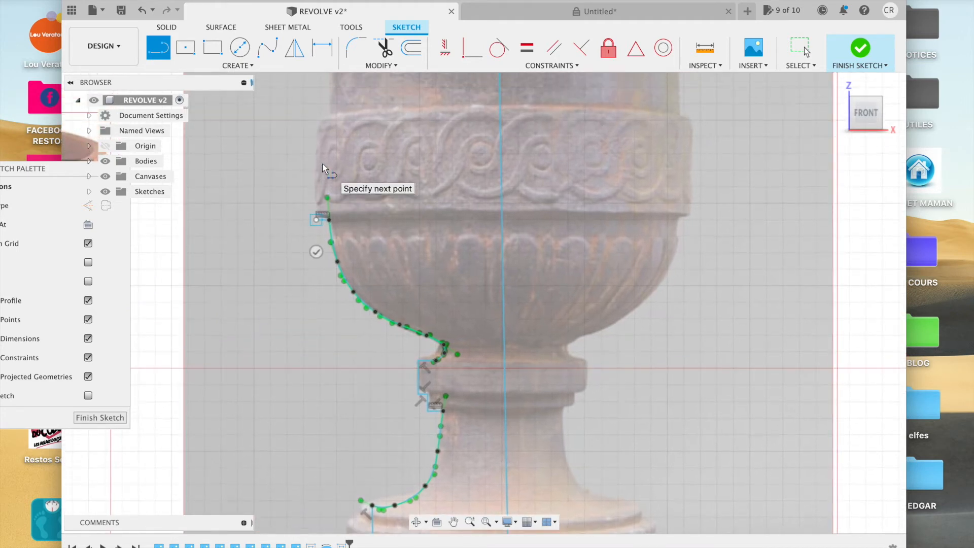
{"action": "left_click", "coordinate": [316, 114]}
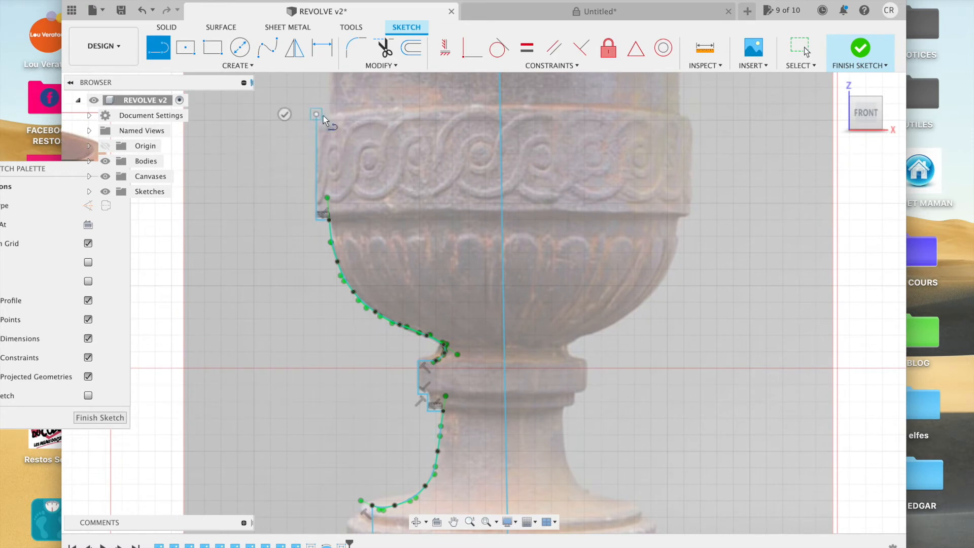
{"action": "scroll", "coordinate": [332, 117], "scroll_direction": "up", "scroll_amount": 5}
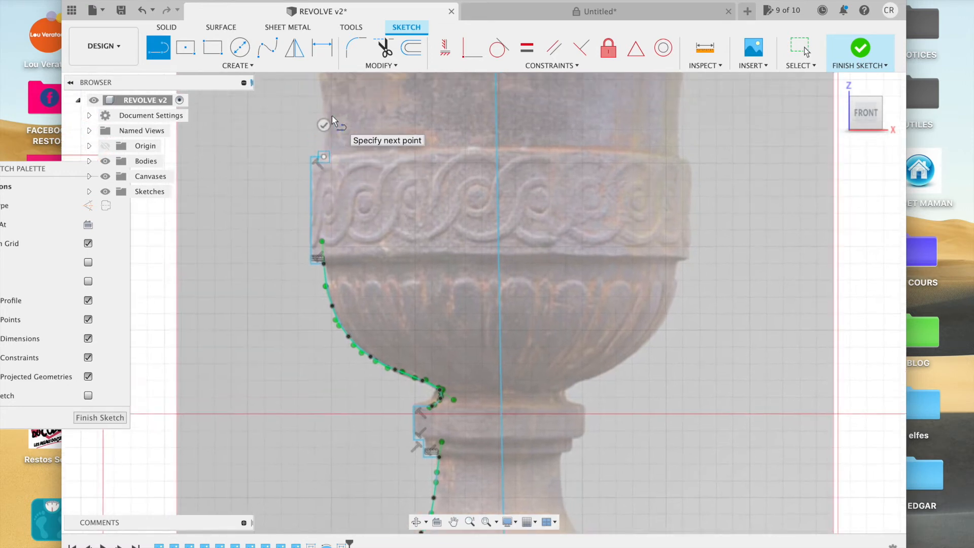
{"action": "scroll", "coordinate": [332, 115], "scroll_direction": "up", "scroll_amount": 3}
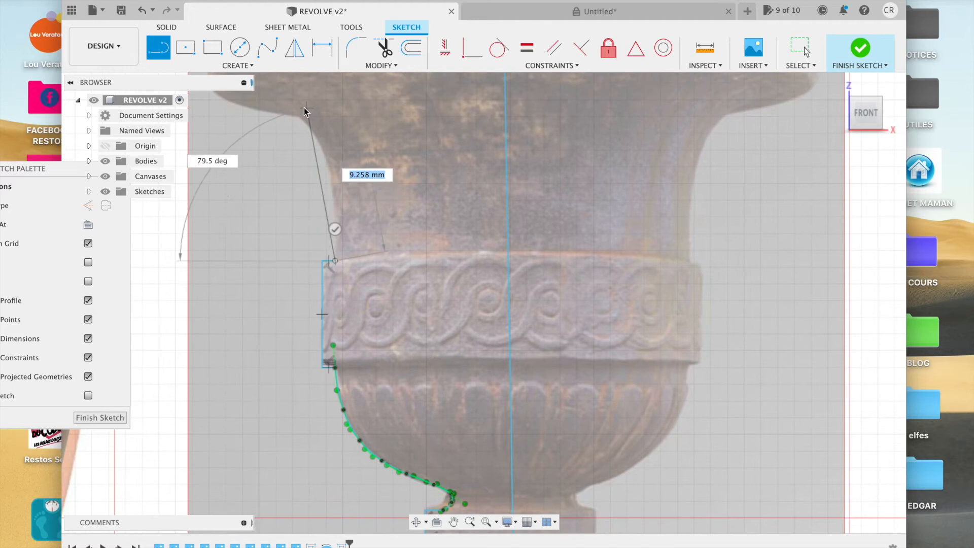
{"action": "key", "text": "Escape"}
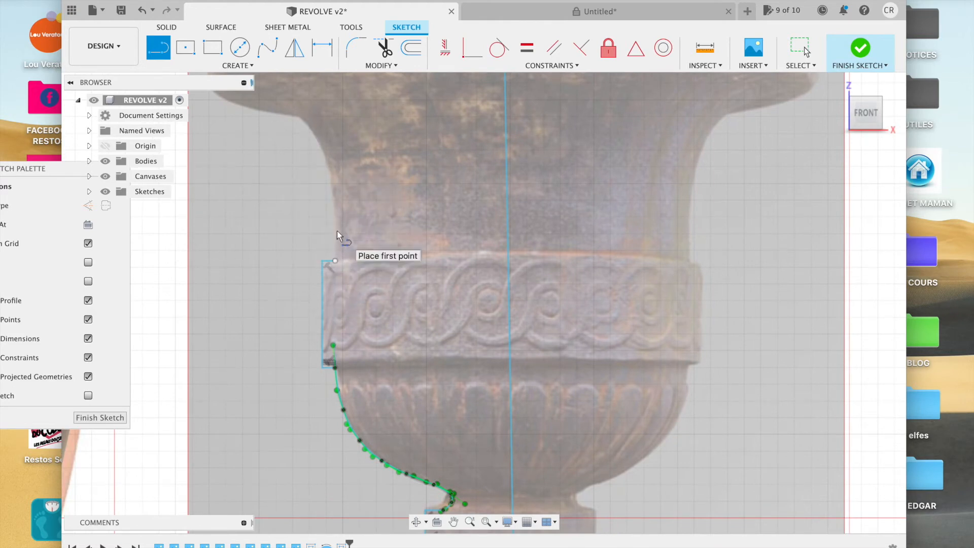
Trace the urn's upper left wall and flared rim with one fit point spline from the band's upper end around the rim's outer edge.
{"action": "left_click", "coordinate": [277, 42]}
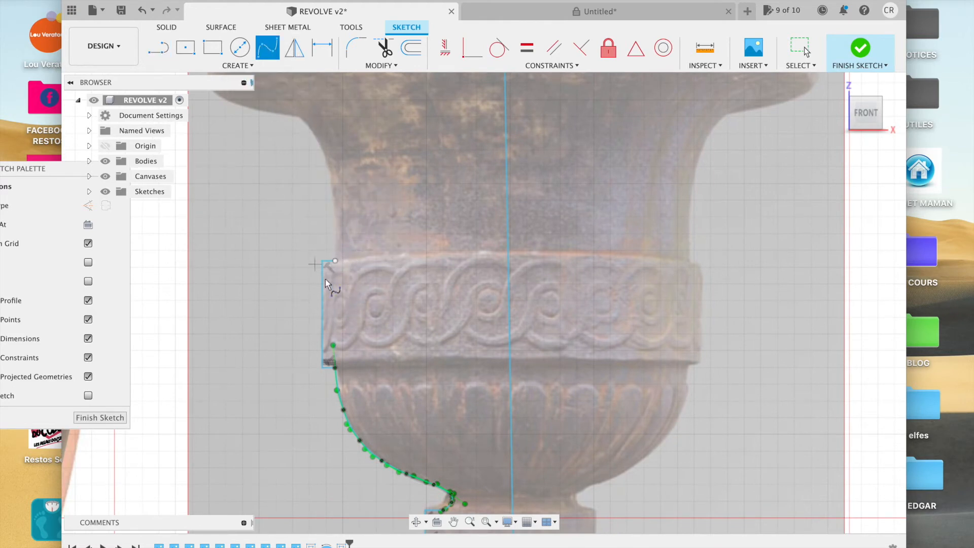
{"action": "left_click", "coordinate": [335, 261]}
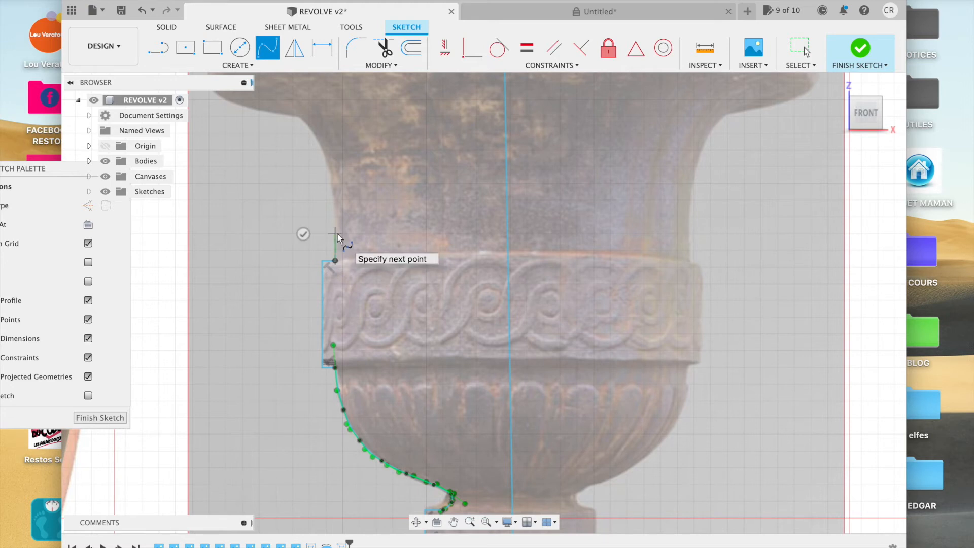
{"action": "left_click", "coordinate": [335, 200]}
{"action": "left_click", "coordinate": [327, 158]}
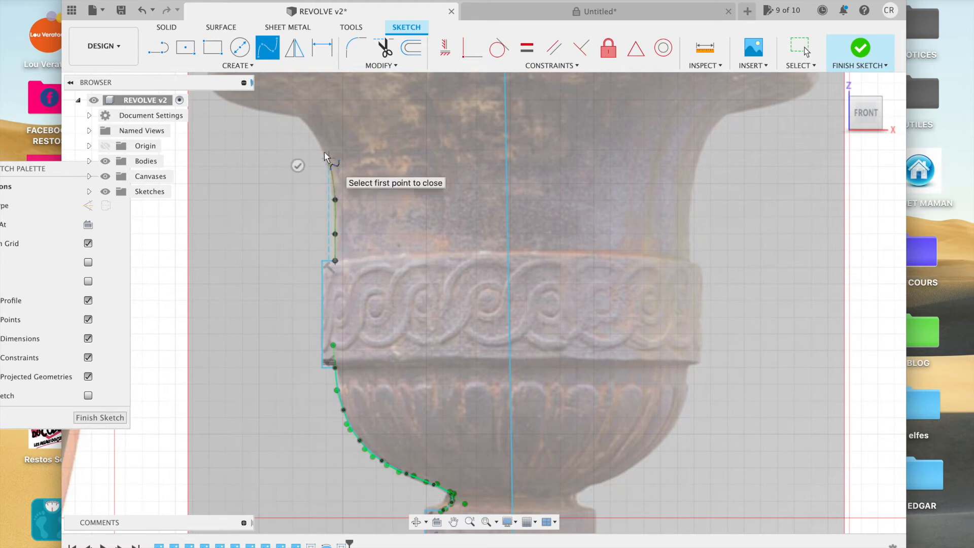
{"action": "left_click", "coordinate": [315, 132]}
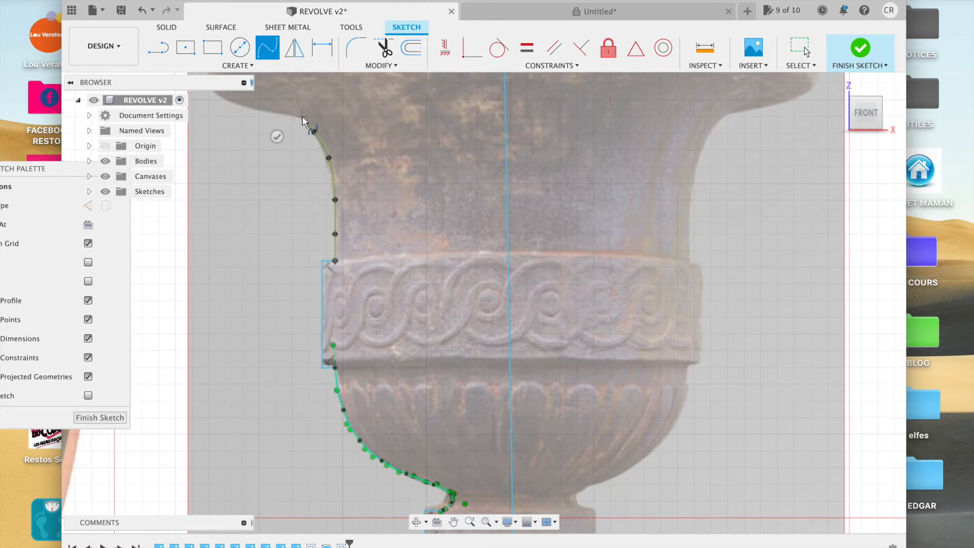
{"action": "scroll", "coordinate": [302, 117], "scroll_direction": "up", "scroll_amount": 5}
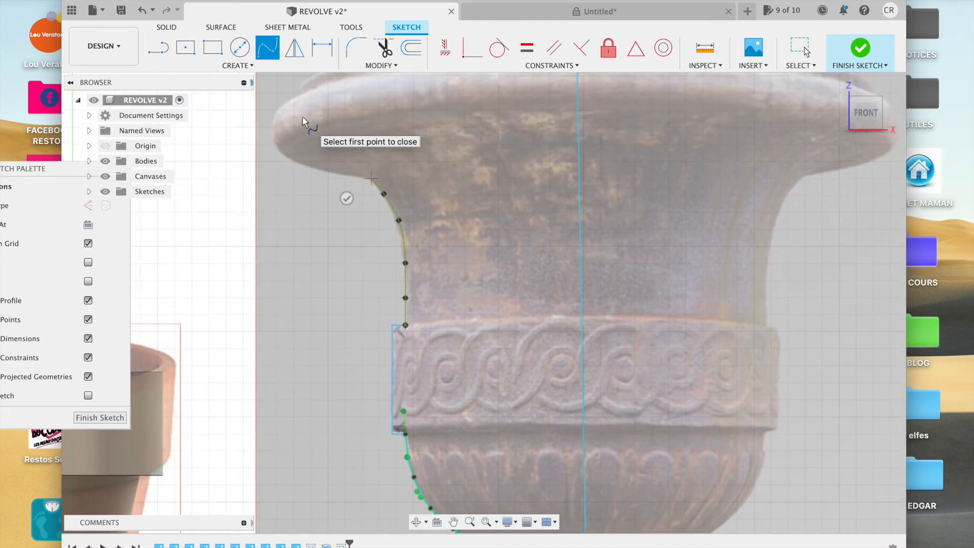
{"action": "left_click", "coordinate": [344, 174]}
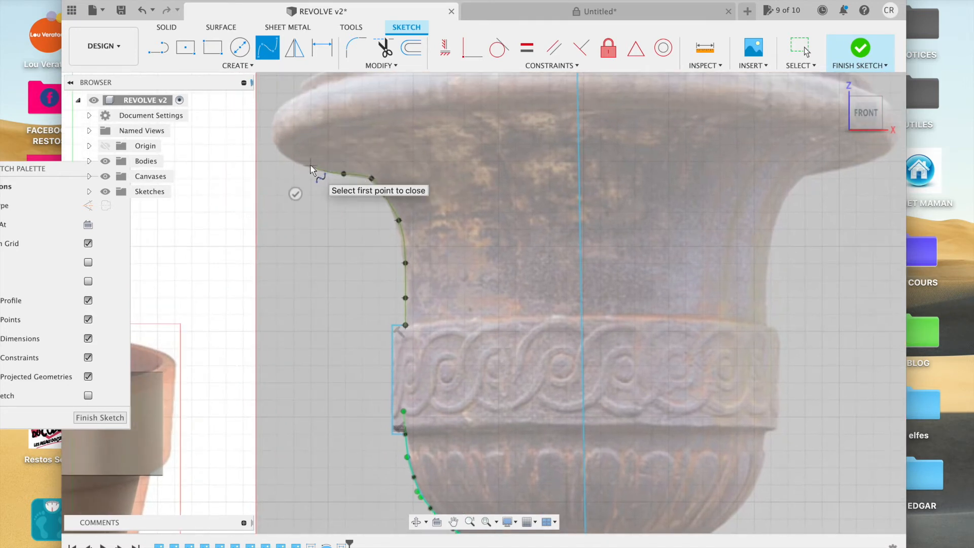
{"action": "left_click", "coordinate": [283, 153]}
{"action": "left_click", "coordinate": [273, 130]}
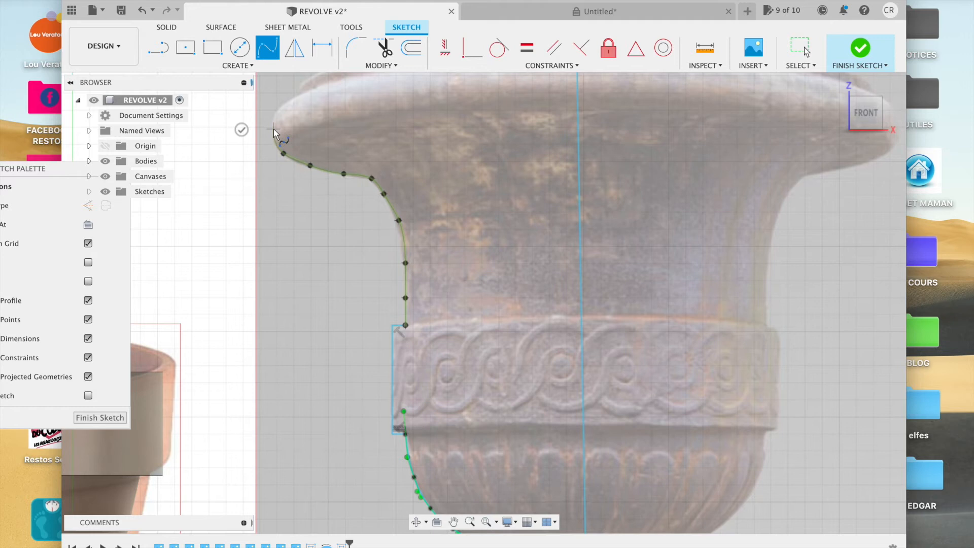
{"action": "double_click", "coordinate": [282, 99]}
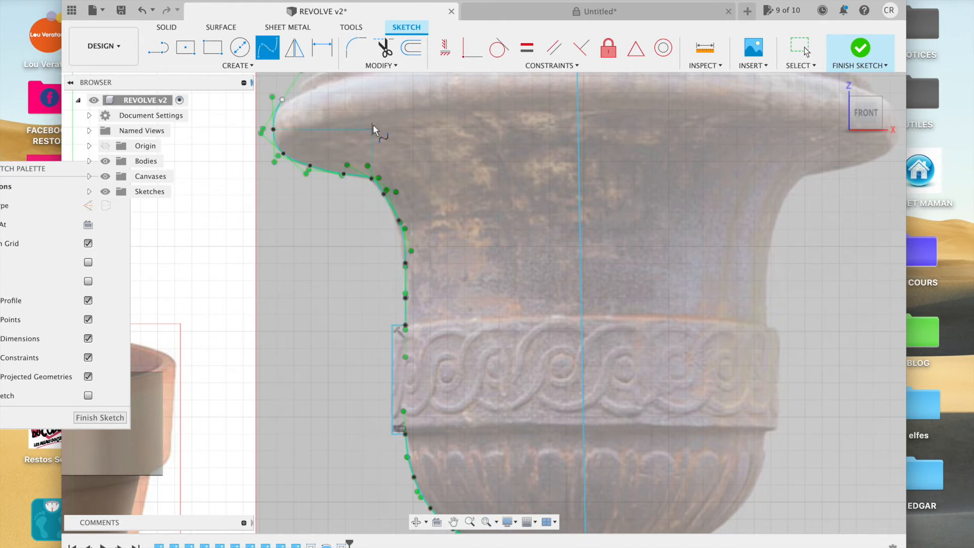
Continue the rim's outline with a short fit point spline from the end of the previous spline up to the upper lip.
{"action": "scroll", "coordinate": [374, 127], "scroll_direction": "up", "scroll_amount": 3}
{"action": "scroll", "coordinate": [373, 127], "scroll_direction": "up", "scroll_amount": 2}
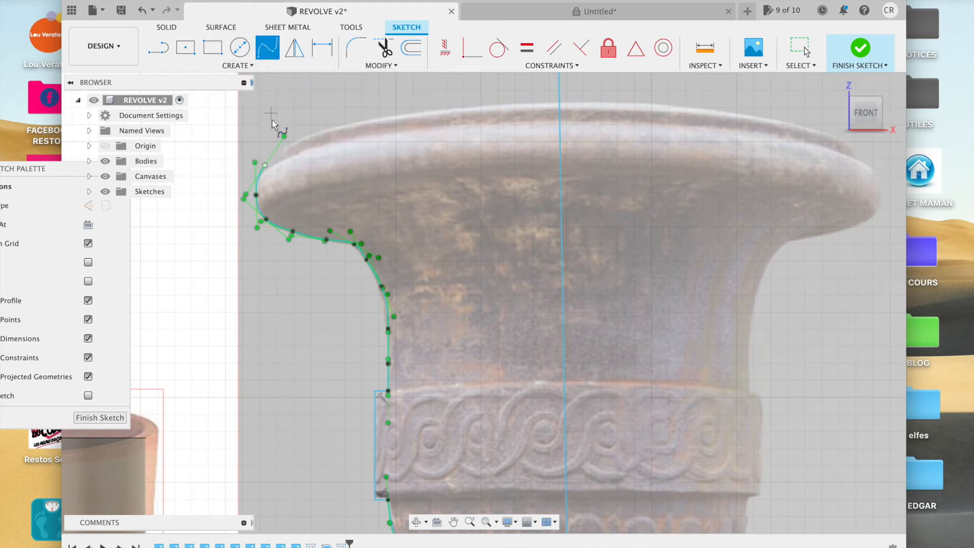
{"action": "left_click", "coordinate": [264, 165]}
{"action": "left_click", "coordinate": [281, 155]}
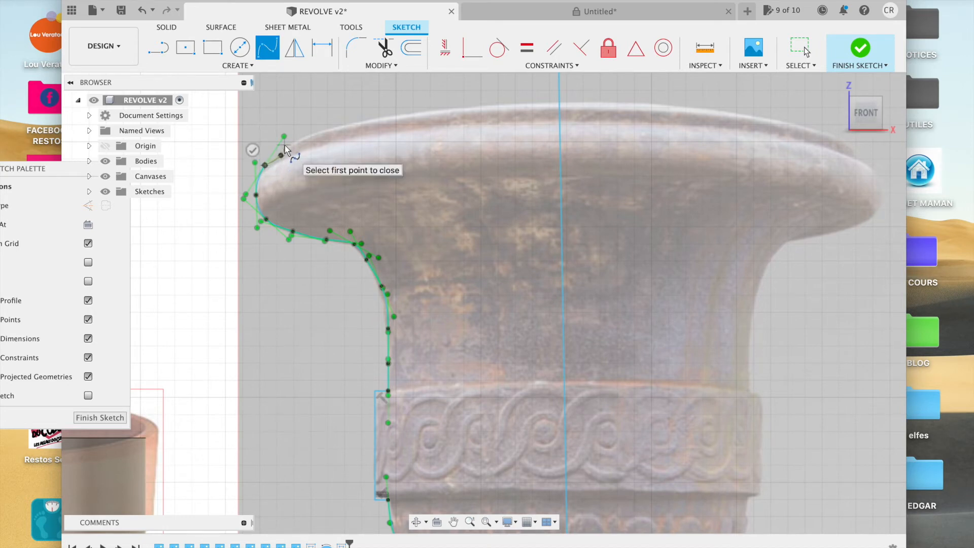
{"action": "double_click", "coordinate": [283, 145]}
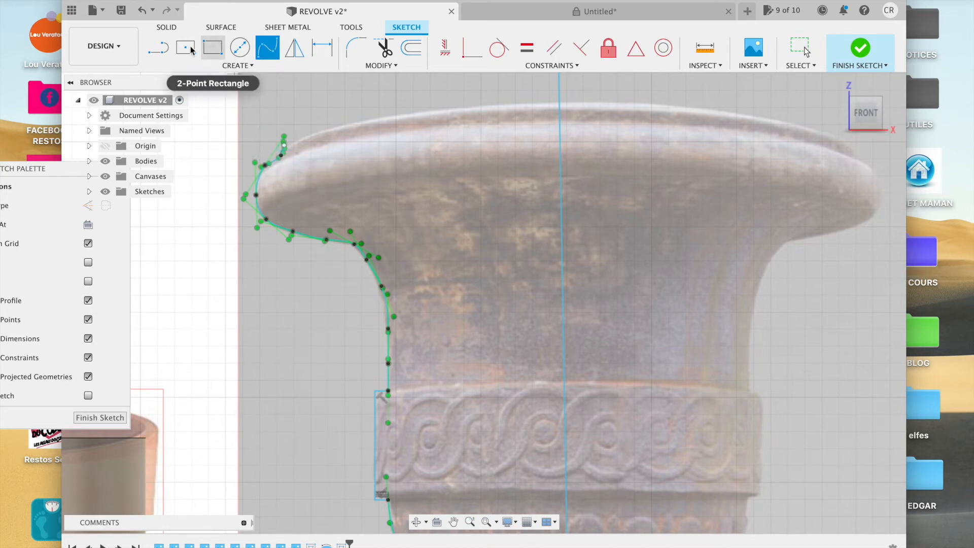
Close the urn's half profile with a straight line from the upper lip across to the centre line.
{"action": "left_click", "coordinate": [159, 48]}
{"action": "left_click", "coordinate": [284, 145]}
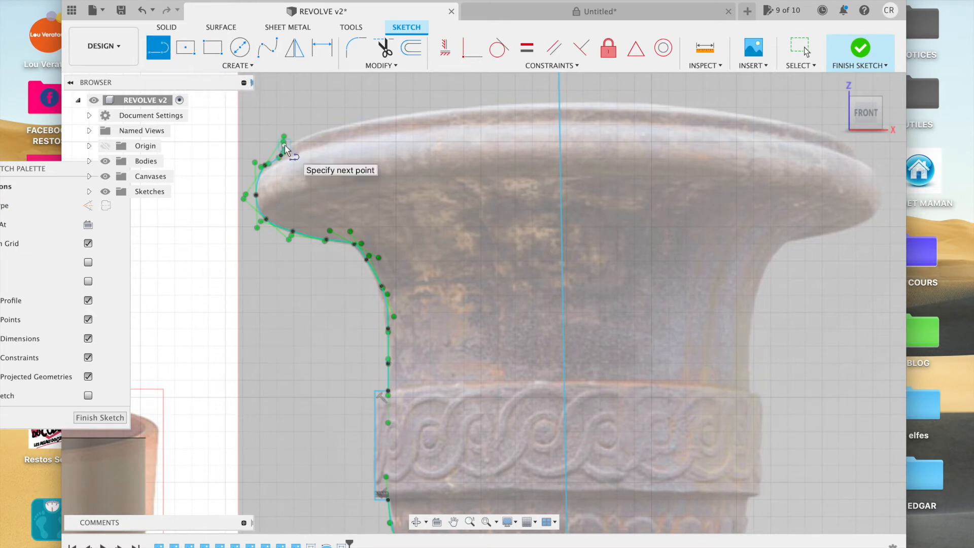
{"action": "double_click", "coordinate": [560, 141]}
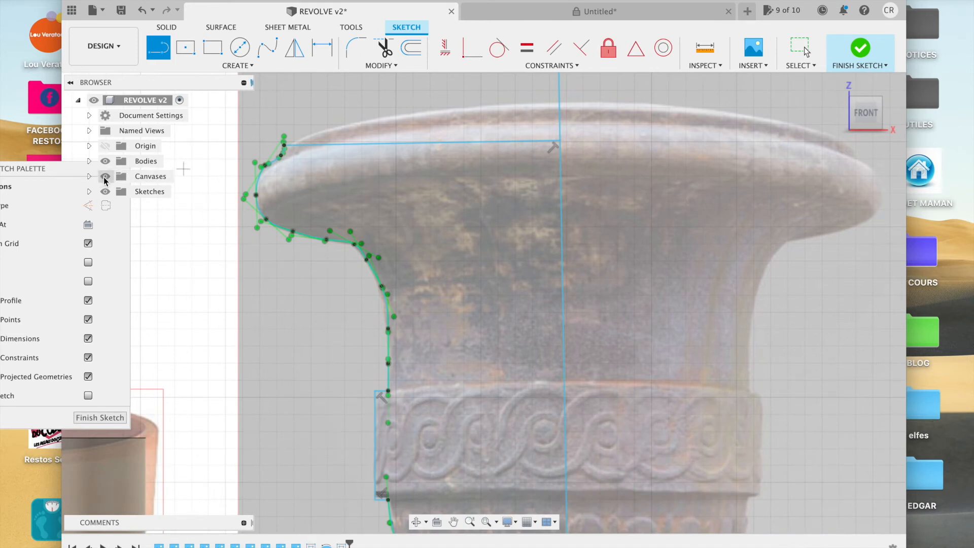
Hide the canvases, check the urn's closed profile along its height, and finish the sketch.
{"action": "left_click", "coordinate": [105, 177]}
{"action": "scroll", "coordinate": [324, 318], "scroll_direction": "down", "scroll_amount": 10}
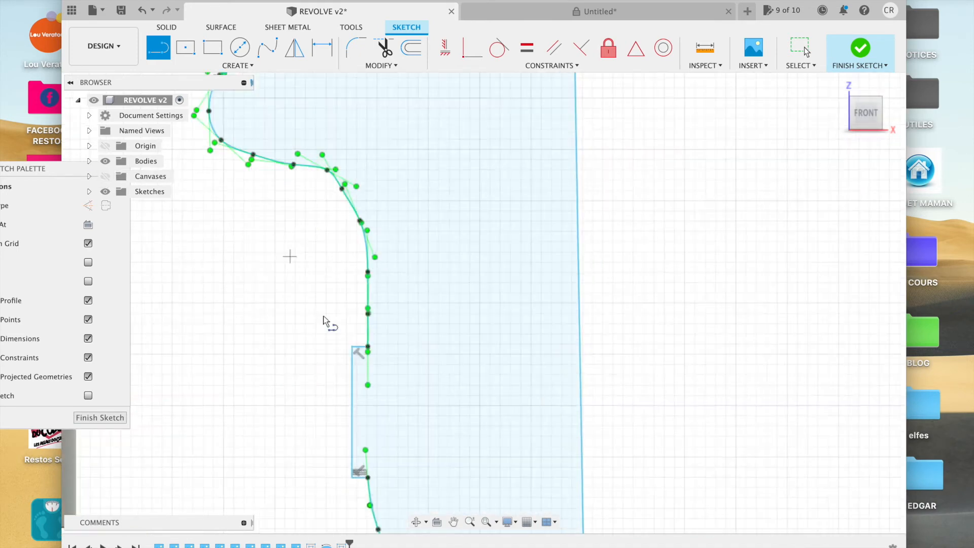
{"action": "scroll", "coordinate": [325, 321], "scroll_direction": "down", "scroll_amount": 5}
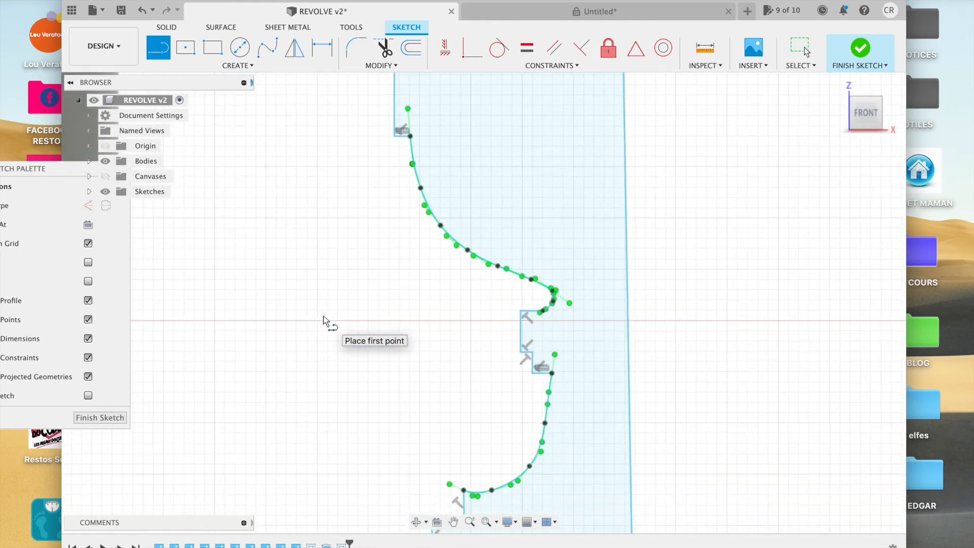
{"action": "scroll", "coordinate": [324, 320], "scroll_direction": "right", "scroll_amount": 5}
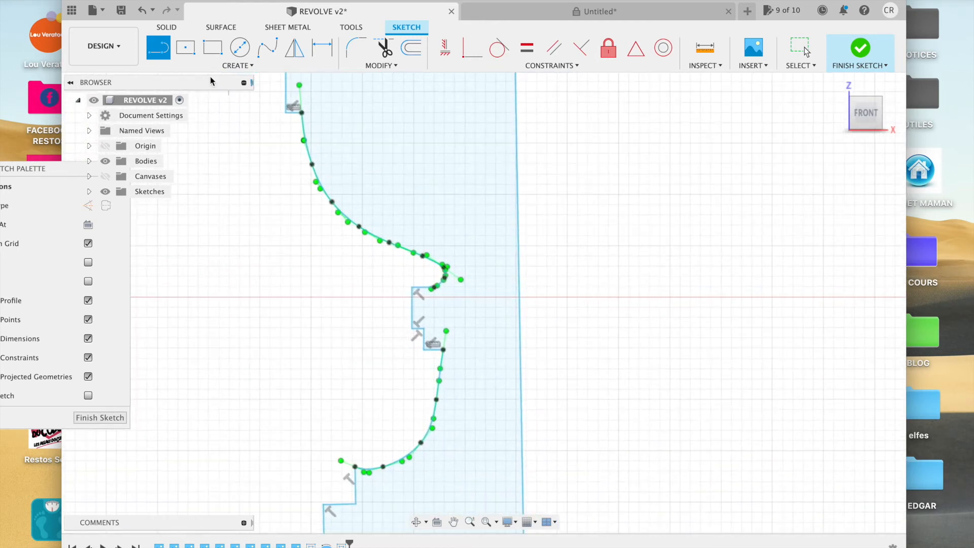
{"action": "left_click", "coordinate": [100, 418]}
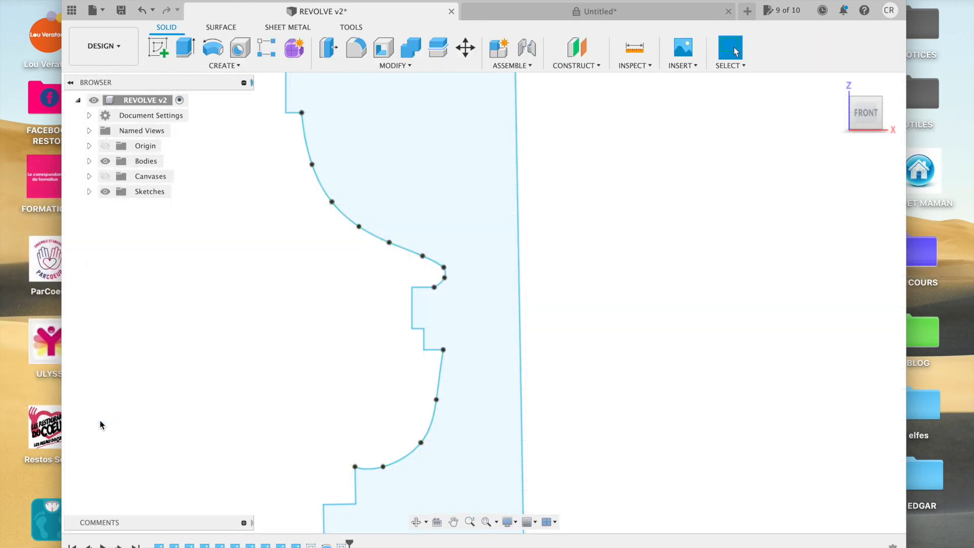
Revolve the urn's half profile 360 degrees around its vertical centre line as a new body.
{"action": "left_click", "coordinate": [212, 49]}
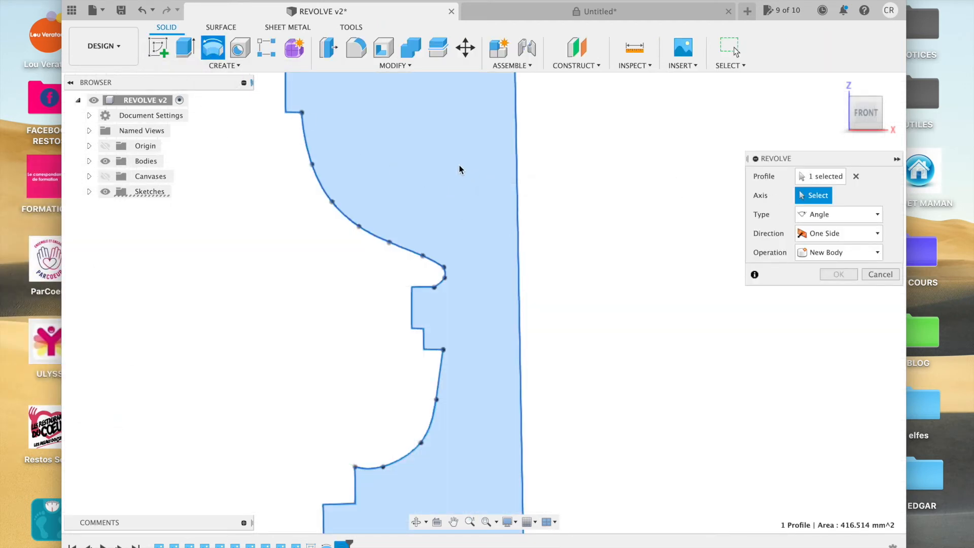
{"action": "scroll", "coordinate": [460, 169], "scroll_direction": "up", "scroll_amount": 5}
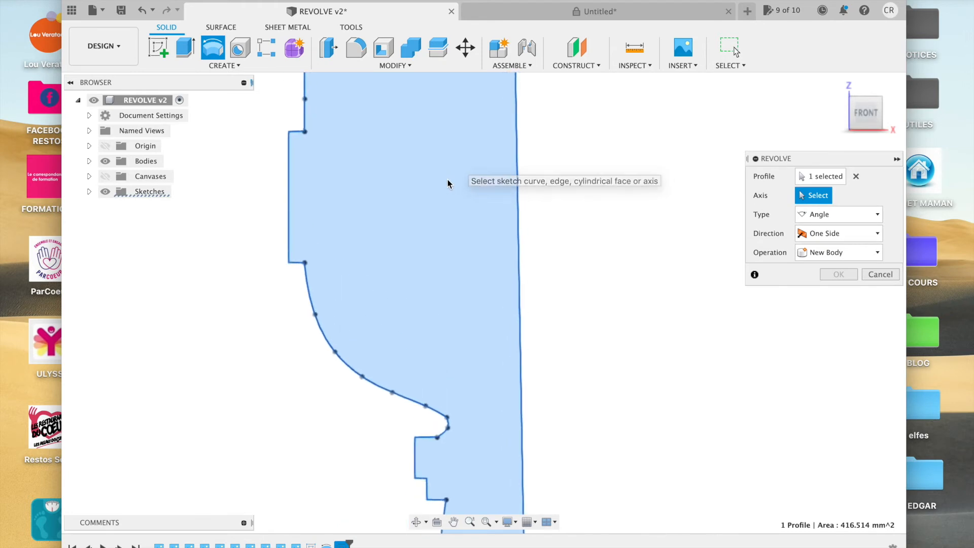
{"action": "left_click", "coordinate": [517, 210]}
{"action": "scroll", "coordinate": [659, 324], "scroll_direction": "up", "scroll_amount": 2}
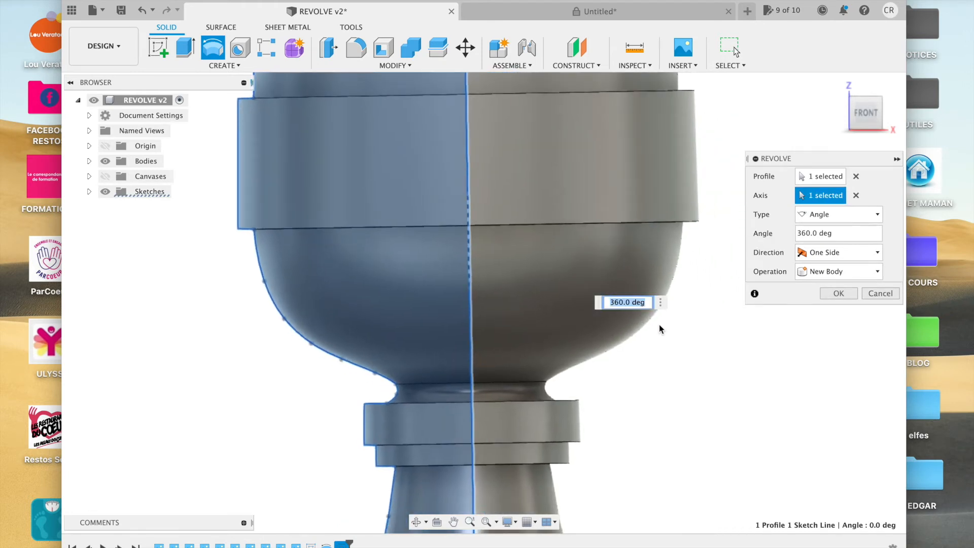
{"action": "scroll", "coordinate": [656, 331], "scroll_direction": "down", "scroll_amount": 4}
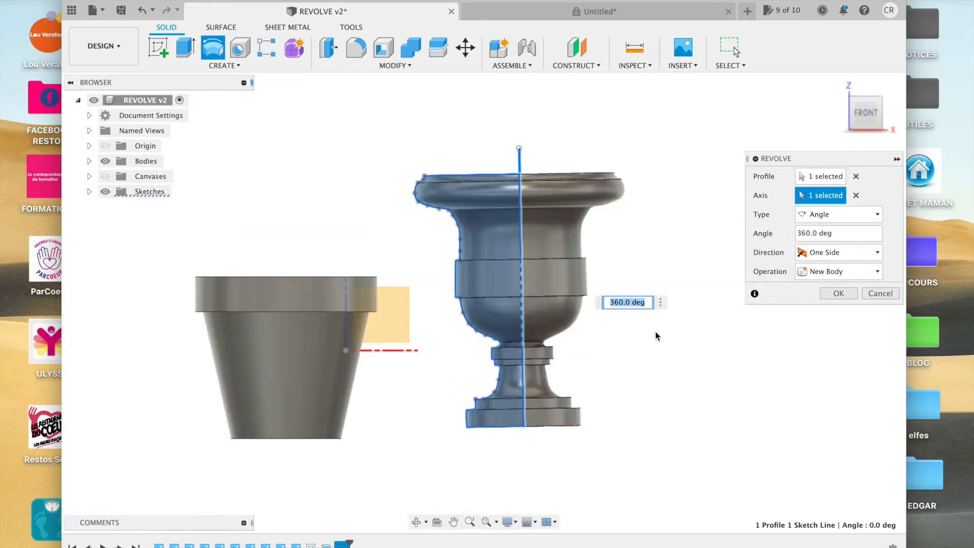
{"action": "scroll", "coordinate": [663, 345], "scroll_direction": "right", "scroll_amount": 3}
{"action": "scroll", "coordinate": [662, 345], "scroll_direction": "up", "scroll_amount": 1}
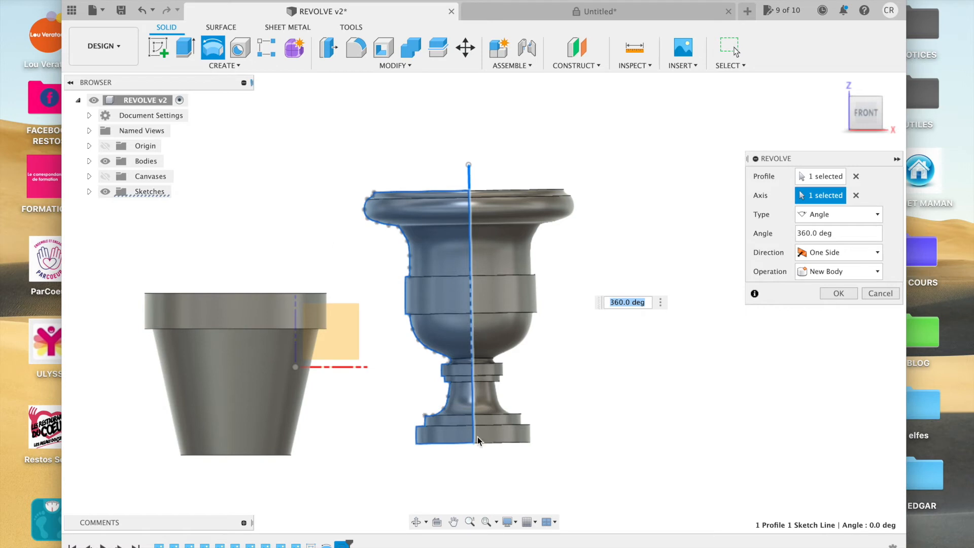
{"action": "left_click", "coordinate": [839, 294]}
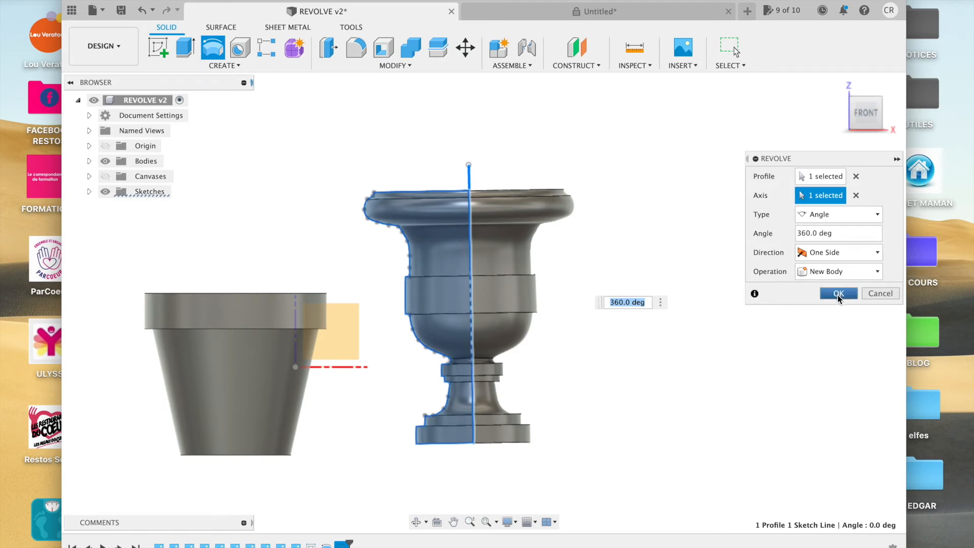
{"action": "scroll", "coordinate": [699, 247], "scroll_direction": "up", "scroll_amount": 2}
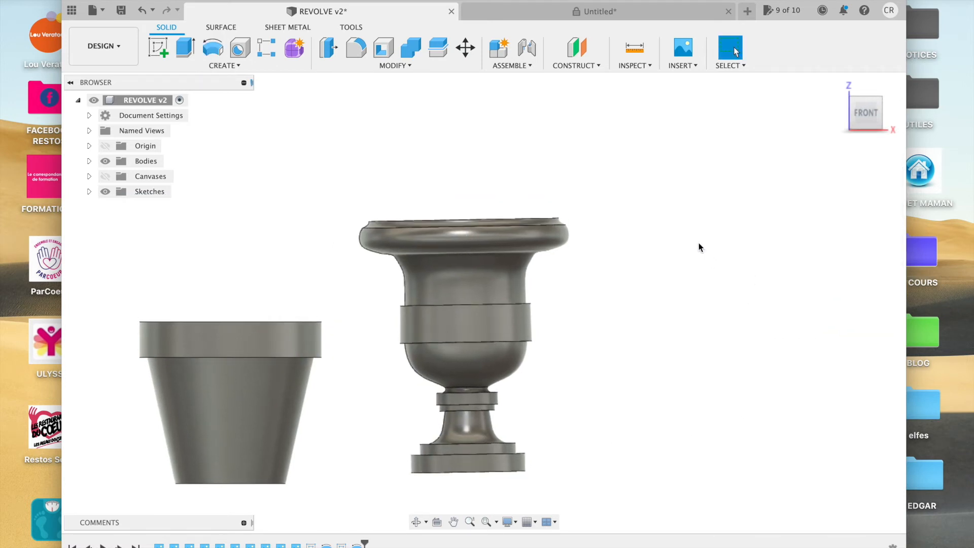
Show the canvases again and start a new sketch on the front plane for the bottle.
{"action": "left_click", "coordinate": [104, 177]}
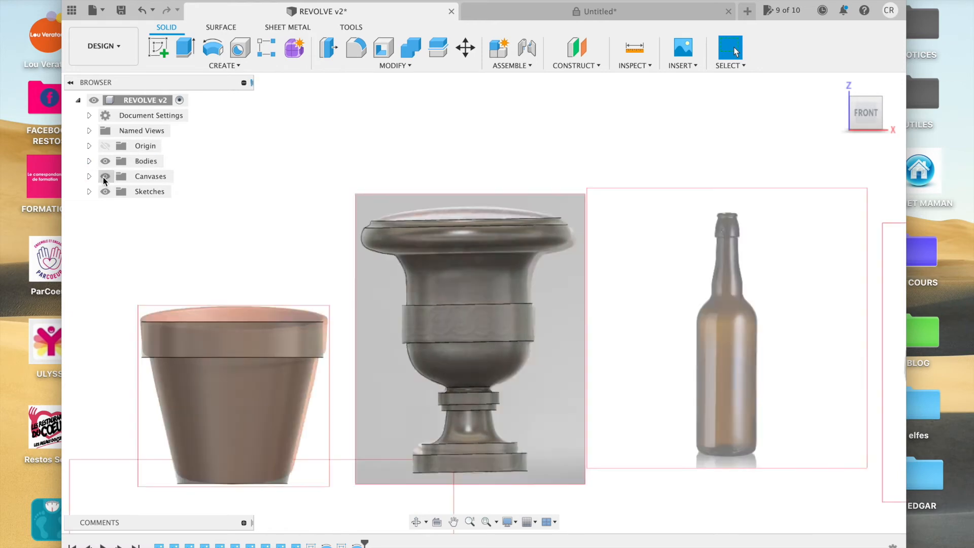
{"action": "scroll", "coordinate": [409, 278], "scroll_direction": "right", "scroll_amount": 5}
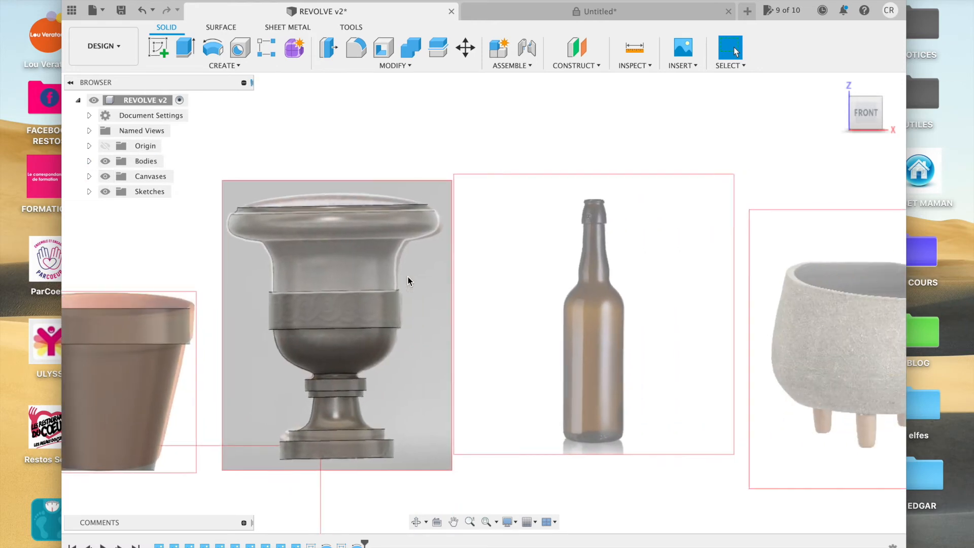
{"action": "scroll", "coordinate": [409, 280], "scroll_direction": "right", "scroll_amount": 3}
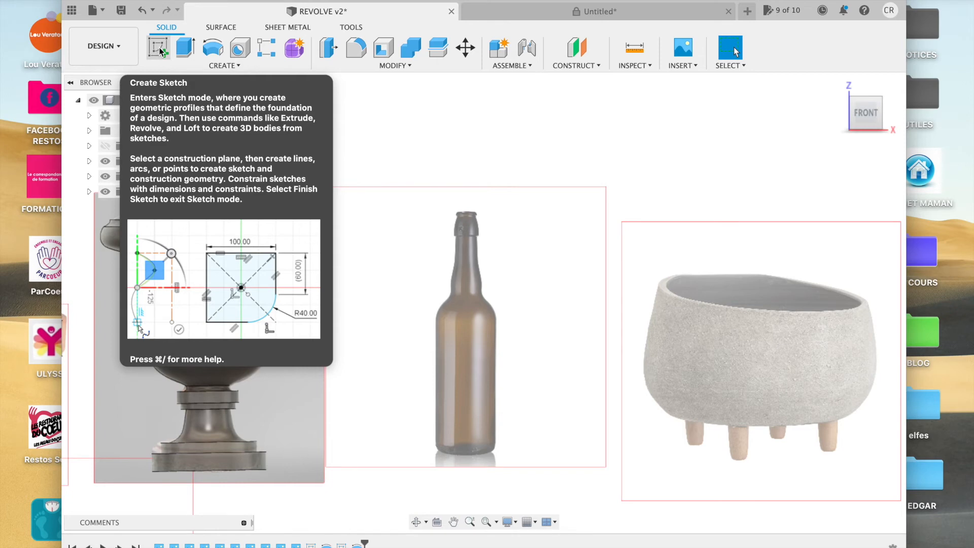
{"action": "left_click", "coordinate": [160, 48]}
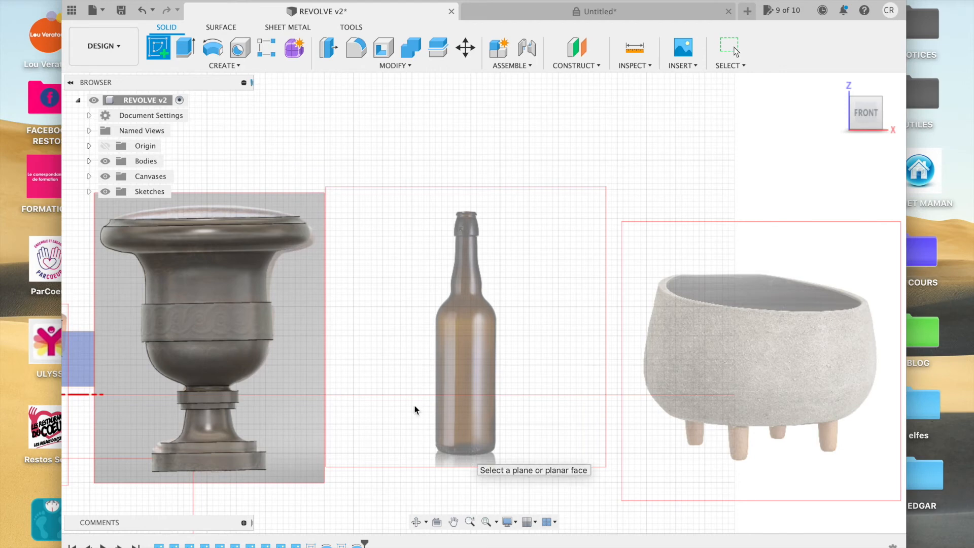
{"action": "left_click", "coordinate": [84, 356]}
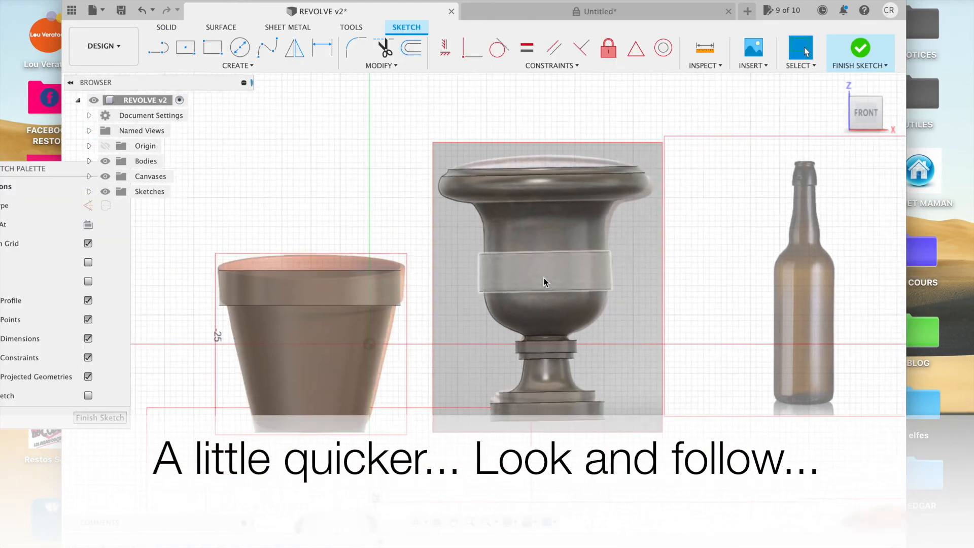
Draw the bottle's vertical centre line from above the mouth to the base, then lines along the half base and up the left side to the shoulder.
{"action": "key", "text": "l"}
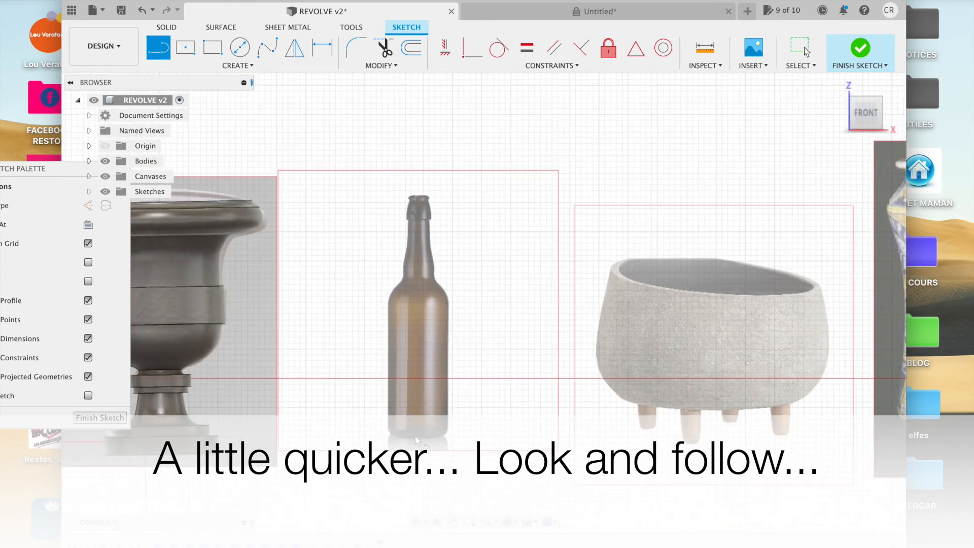
{"action": "left_click", "coordinate": [419, 435]}
{"action": "left_click", "coordinate": [419, 180]}
{"action": "double_click", "coordinate": [385, 307]}
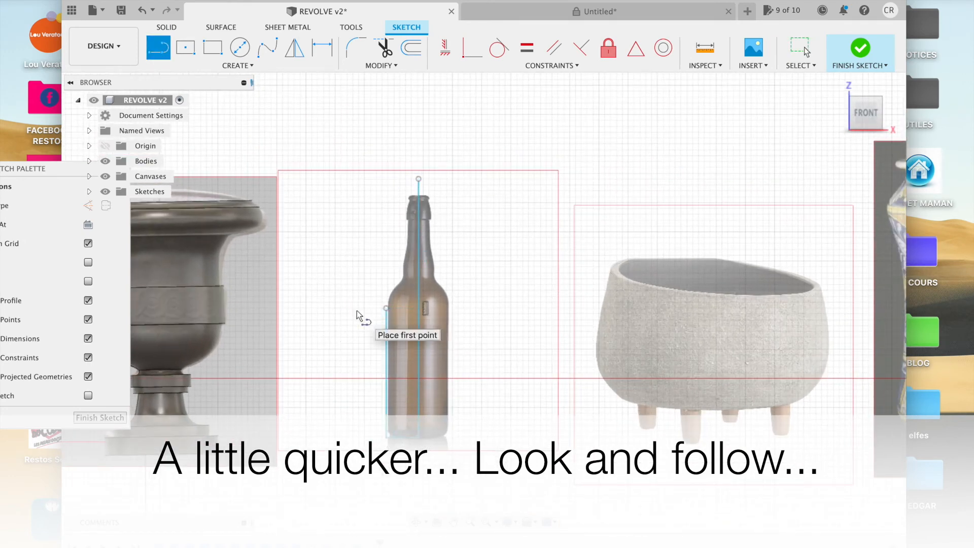
Trace the bottle's left shoulder and neck with a fit point spline from the straight side up to the underside of the head.
{"action": "left_click", "coordinate": [267, 47]}
{"action": "left_click", "coordinate": [386, 308]}
{"action": "left_click", "coordinate": [386, 295]}
{"action": "left_click", "coordinate": [396, 287]}
{"action": "left_click", "coordinate": [404, 278]}
{"action": "left_click", "coordinate": [402, 266]}
{"action": "left_click", "coordinate": [408, 252]}
{"action": "left_click", "coordinate": [408, 229]}
{"action": "double_click", "coordinate": [408, 219]}
Trace the left side of the bottle's head with a fit point spline from the neck's upper end to the mouth.
{"action": "scroll", "coordinate": [343, 322], "scroll_direction": "up", "scroll_amount": 8}
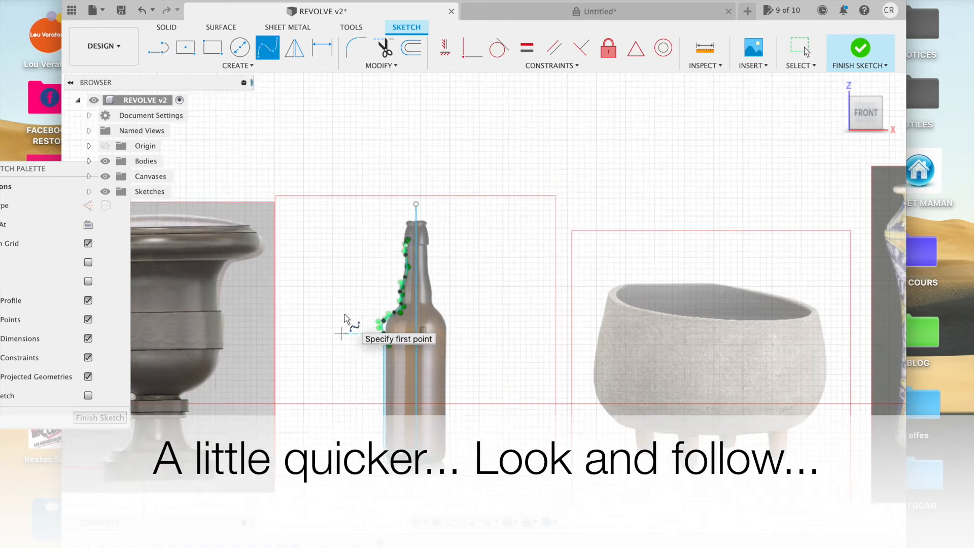
{"action": "middle_click_drag", "start_coordinate": [353, 263], "coordinate": [477, 280]}
{"action": "scroll", "coordinate": [477, 280], "scroll_direction": "up", "scroll_amount": 1}
{"action": "left_click", "coordinate": [158, 47]}
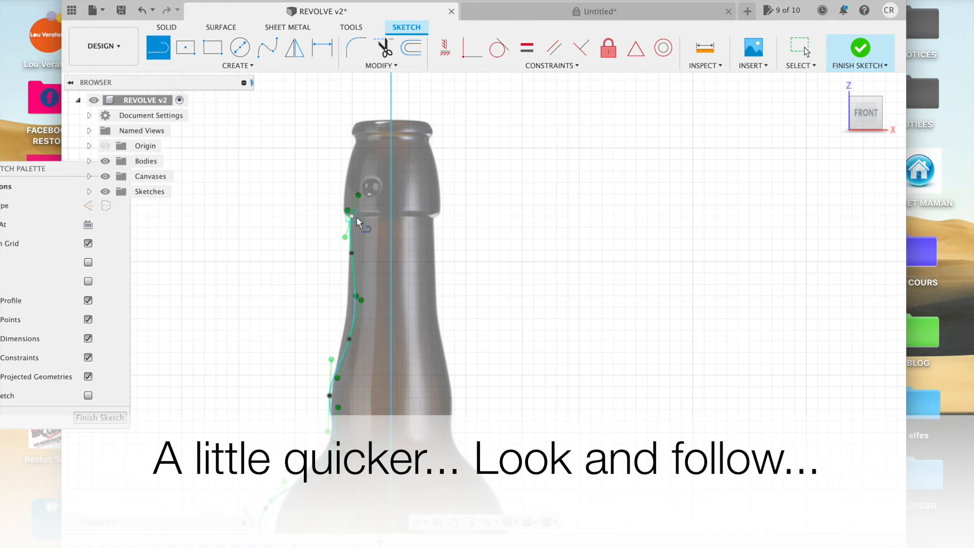
{"action": "left_click", "coordinate": [267, 48]}
{"action": "left_click", "coordinate": [351, 216]}
{"action": "left_click", "coordinate": [345, 174]}
{"action": "left_click", "coordinate": [351, 133]}
{"action": "left_click", "coordinate": [352, 121]}
Close the bottle's half profile with a straight line from the mouth's left edge to the centre line.
{"action": "left_click", "coordinate": [159, 49]}
{"action": "left_click", "coordinate": [352, 121]}
{"action": "middle_click_drag", "start_coordinate": [391, 121], "coordinate": [396, 120]}
{"action": "double_click", "coordinate": [396, 120]}
Move the spline's fit points along the shoulder and neck so the curve follows the bottle's outline on the canvas.
{"action": "middle_click_drag", "start_coordinate": [265, 436], "coordinate": [281, 339]}
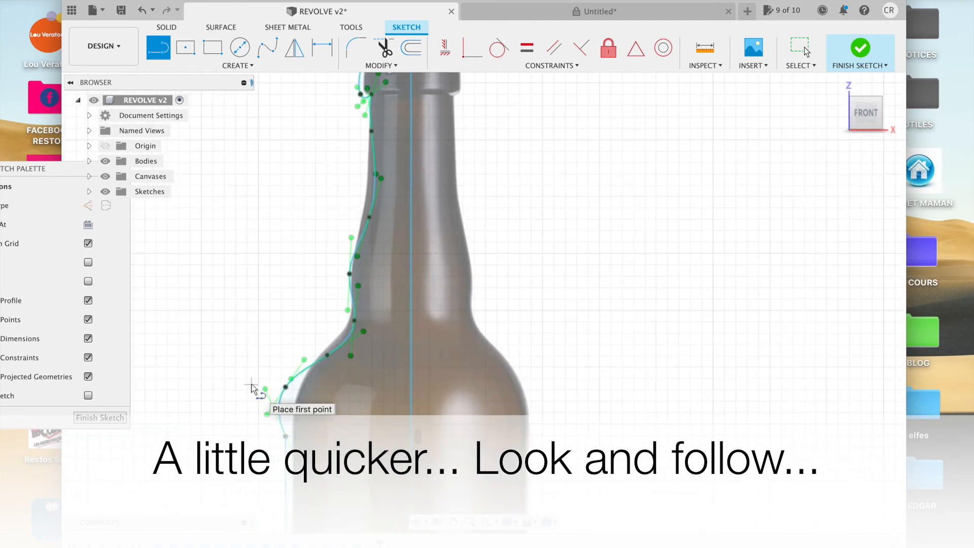
{"action": "key", "text": "Escape"}
{"action": "left_click", "coordinate": [285, 385]}
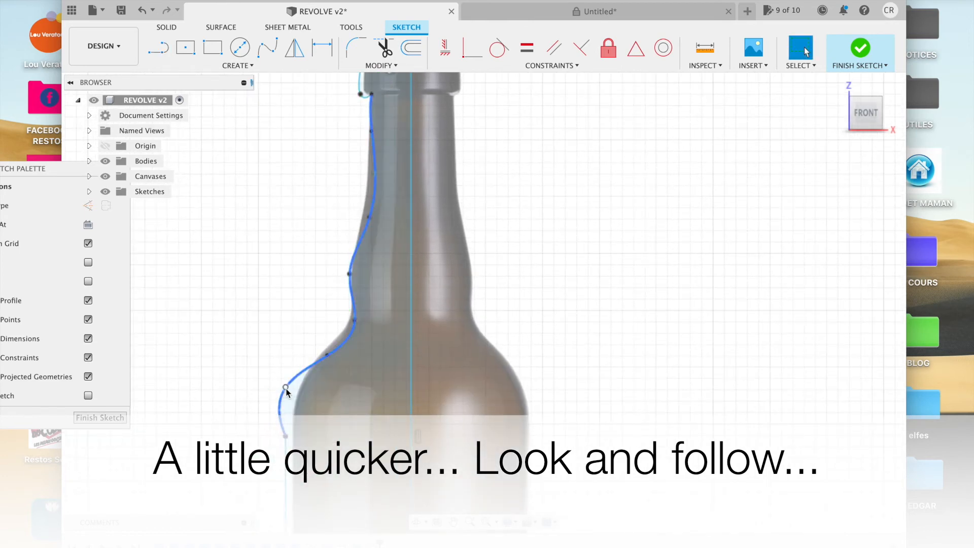
{"action": "left_click_drag", "start_coordinate": [286, 388], "coordinate": [298, 384]}
{"action": "left_click_drag", "start_coordinate": [354, 320], "coordinate": [349, 317]}
{"action": "left_click_drag", "start_coordinate": [327, 356], "coordinate": [325, 349]}
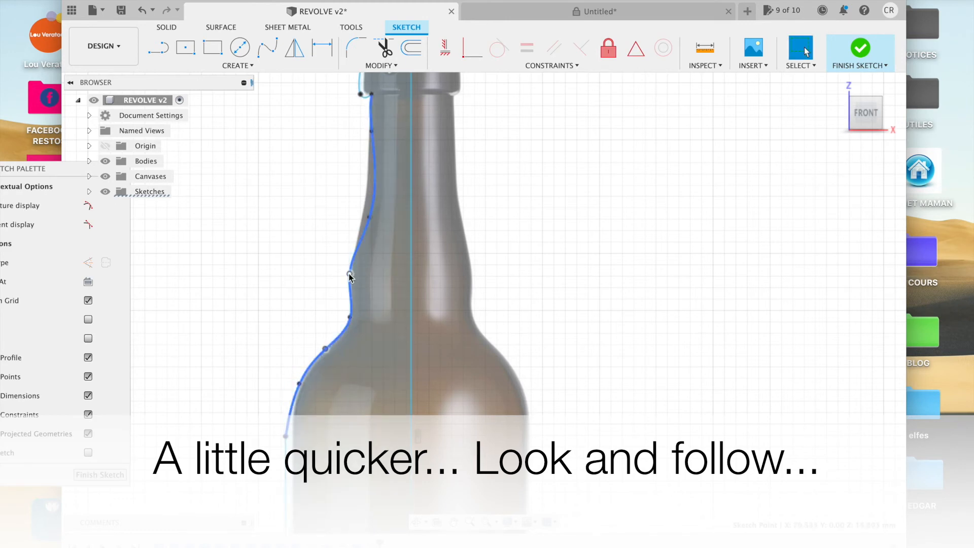
{"action": "left_click_drag", "start_coordinate": [369, 217], "coordinate": [365, 210]}
Finish the sketch and revolve the bottle's half profile 360 degrees around its centre line as a new body.
{"action": "scroll", "coordinate": [356, 179], "scroll_direction": "down", "scroll_amount": 5}
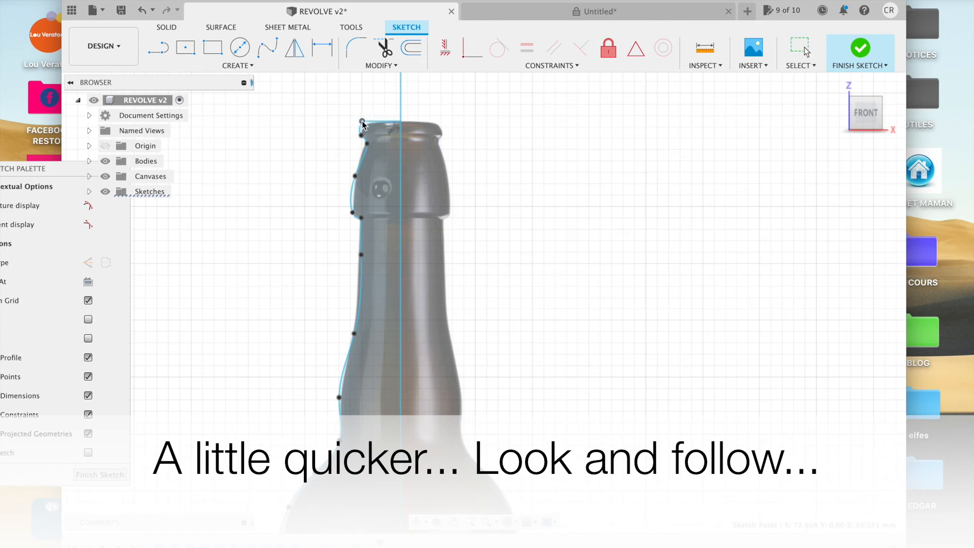
{"action": "left_click", "coordinate": [100, 474]}
{"action": "left_click", "coordinate": [333, 276]}
{"action": "left_click", "coordinate": [213, 47]}
{"action": "left_click", "coordinate": [409, 253]}
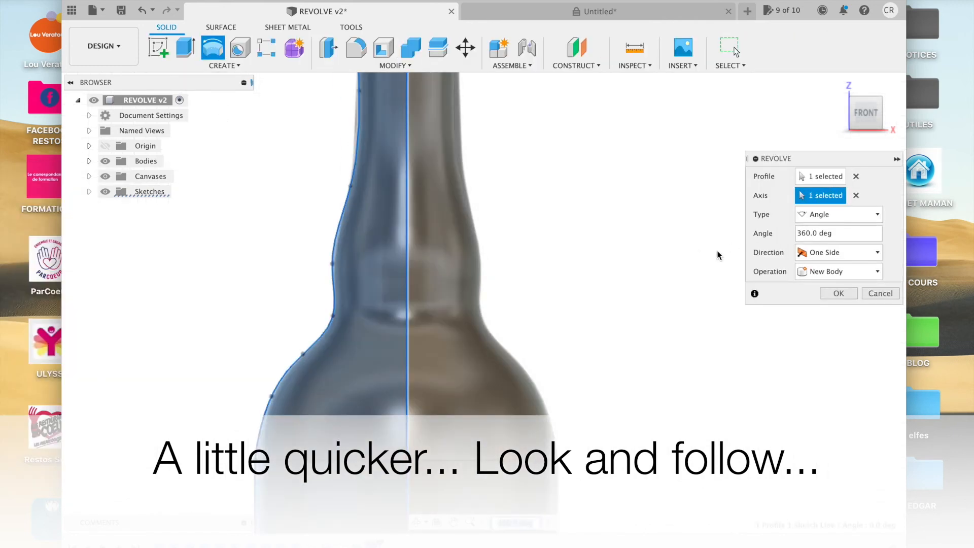
{"action": "key", "text": "Return"}
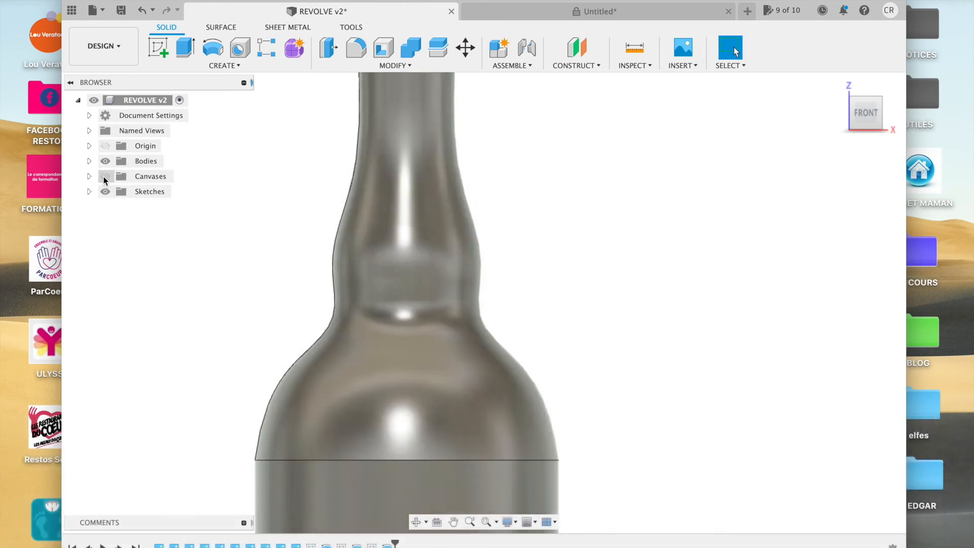
Hide the canvases to inspect the revolved bottle over its full height, and show them again.
{"action": "left_click", "coordinate": [105, 176]}
{"action": "scroll", "coordinate": [236, 246], "scroll_direction": "down", "scroll_amount": 3}
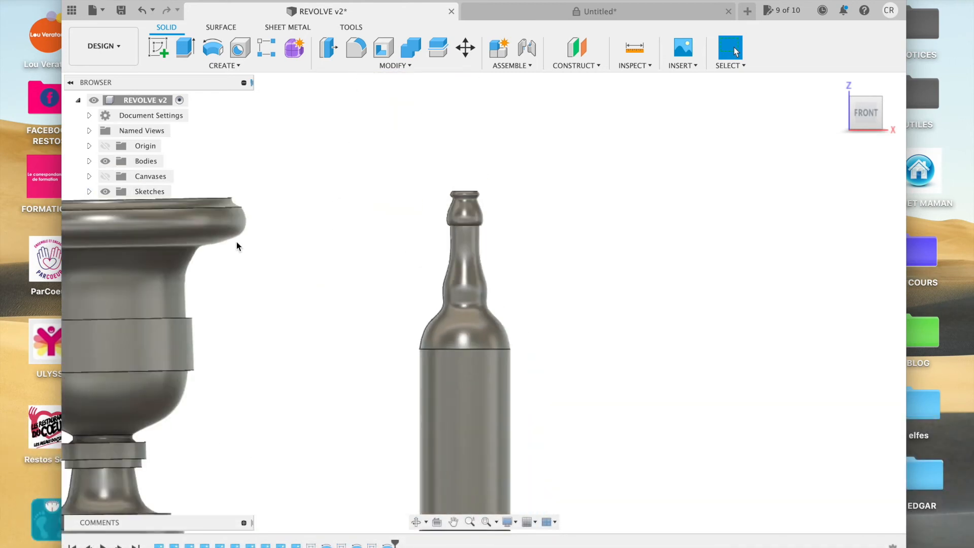
{"action": "scroll", "coordinate": [382, 276], "scroll_direction": "down", "scroll_amount": 5}
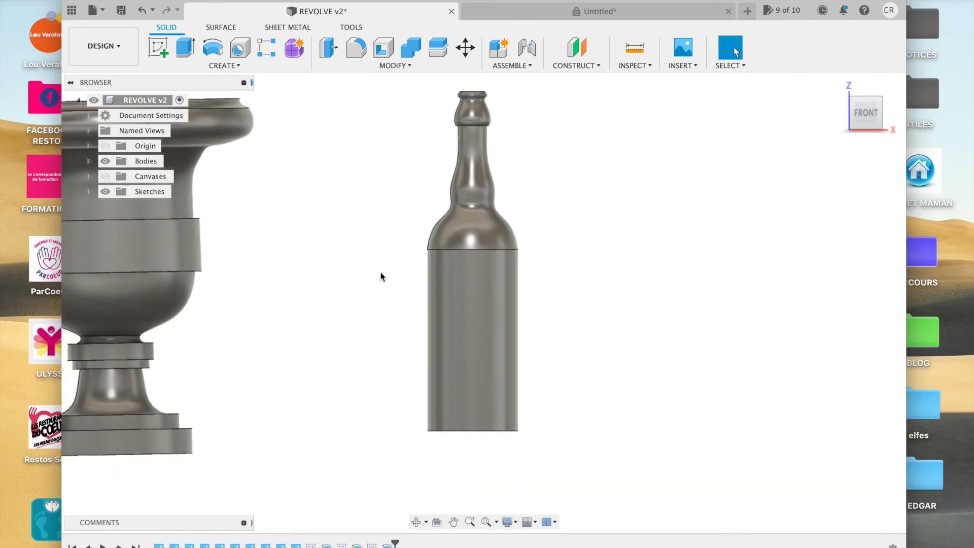
{"action": "scroll", "coordinate": [382, 274], "scroll_direction": "right", "scroll_amount": 5}
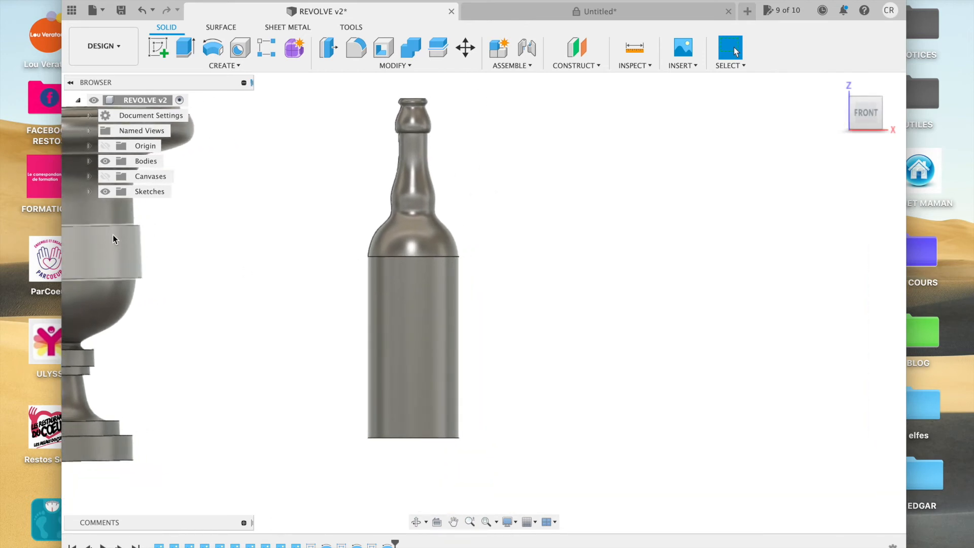
{"action": "left_click", "coordinate": [105, 176]}
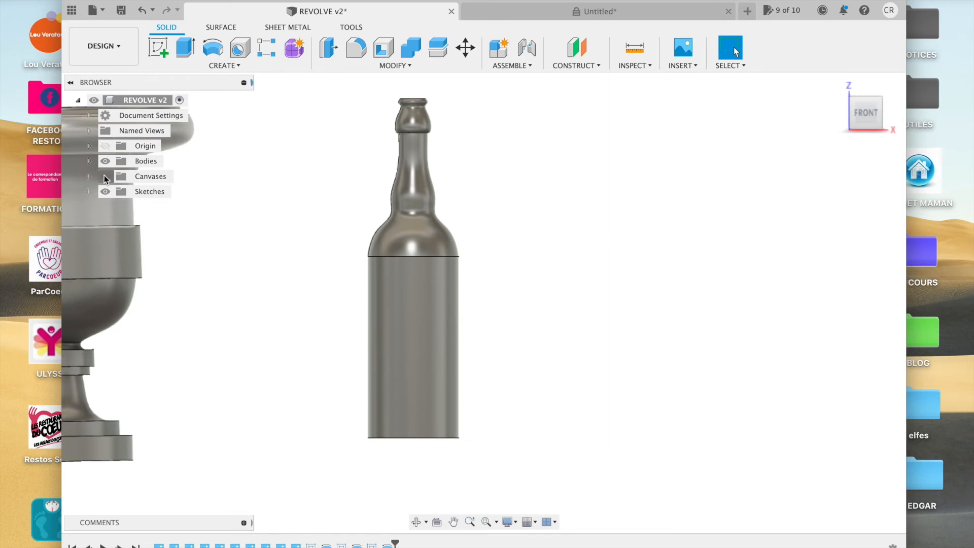
Start a new sketch on the canvas of the tall painted ceramic jar.
{"action": "scroll", "coordinate": [681, 191], "scroll_direction": "right", "scroll_amount": 5}
{"action": "scroll", "coordinate": [680, 192], "scroll_direction": "right", "scroll_amount": 10}
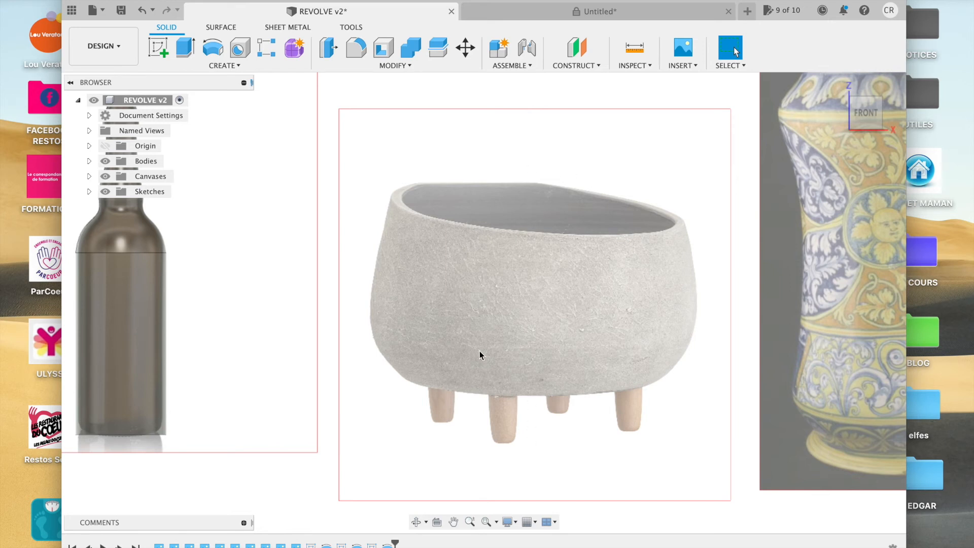
{"action": "middle_click_drag", "start_coordinate": [607, 208], "coordinate": [623, 199]}
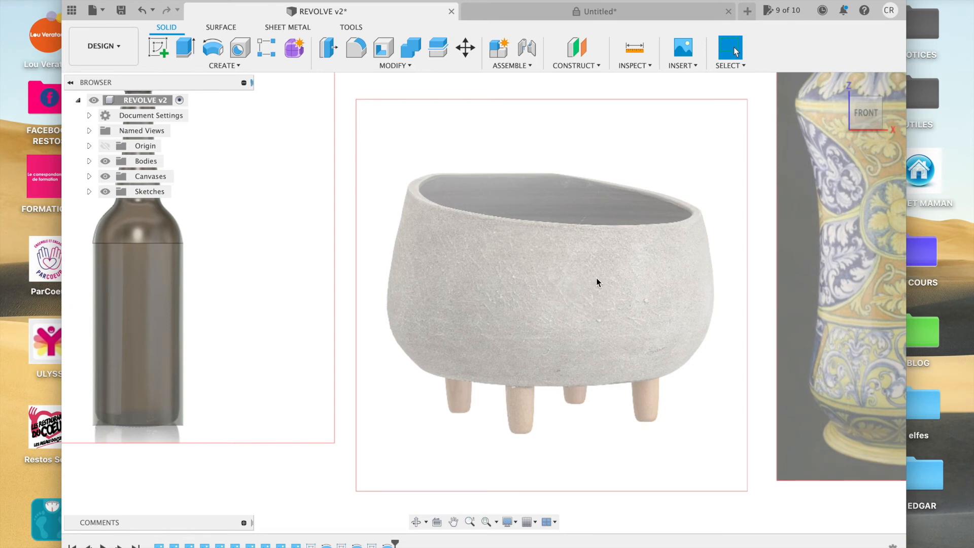
{"action": "scroll", "coordinate": [596, 282], "scroll_direction": "right", "scroll_amount": 2}
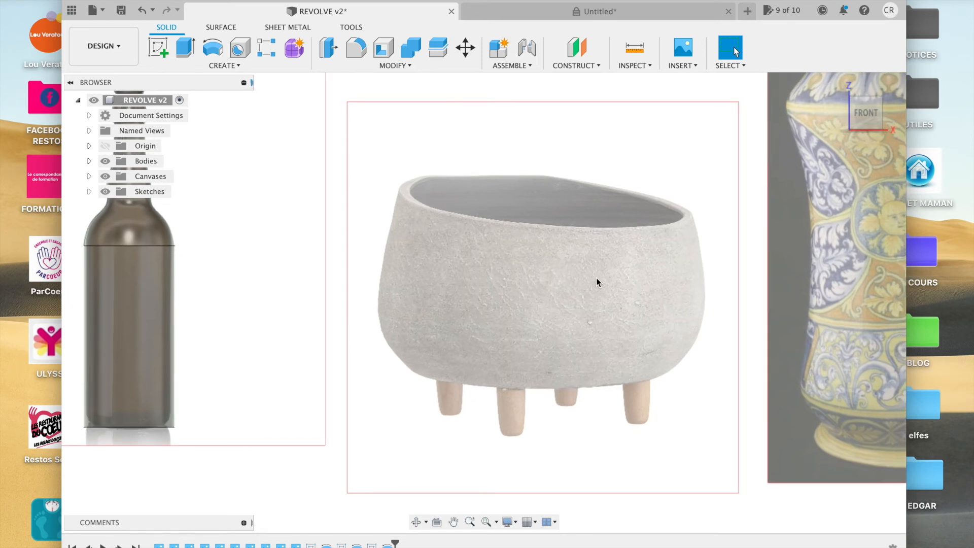
{"action": "scroll", "coordinate": [595, 278], "scroll_direction": "right", "scroll_amount": 10}
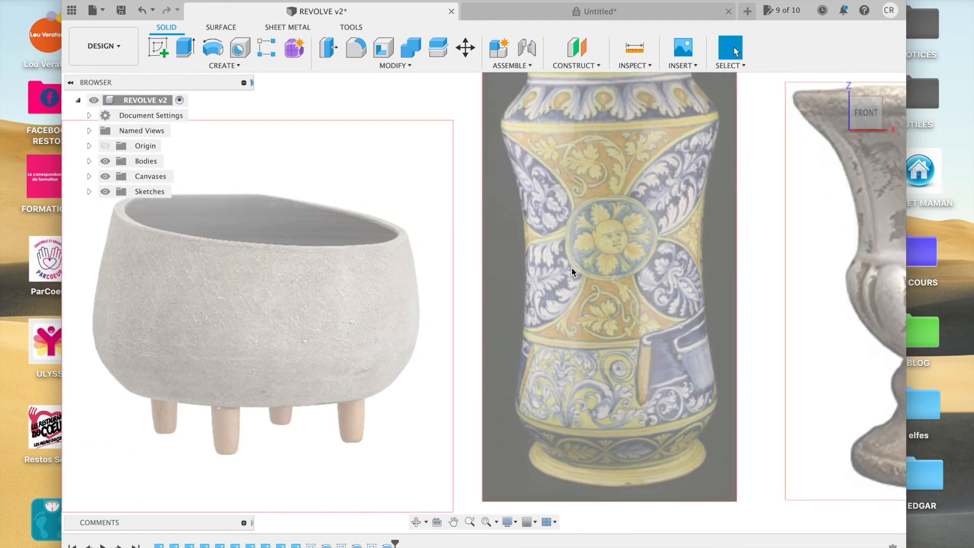
{"action": "scroll", "coordinate": [572, 269], "scroll_direction": "right", "scroll_amount": 6}
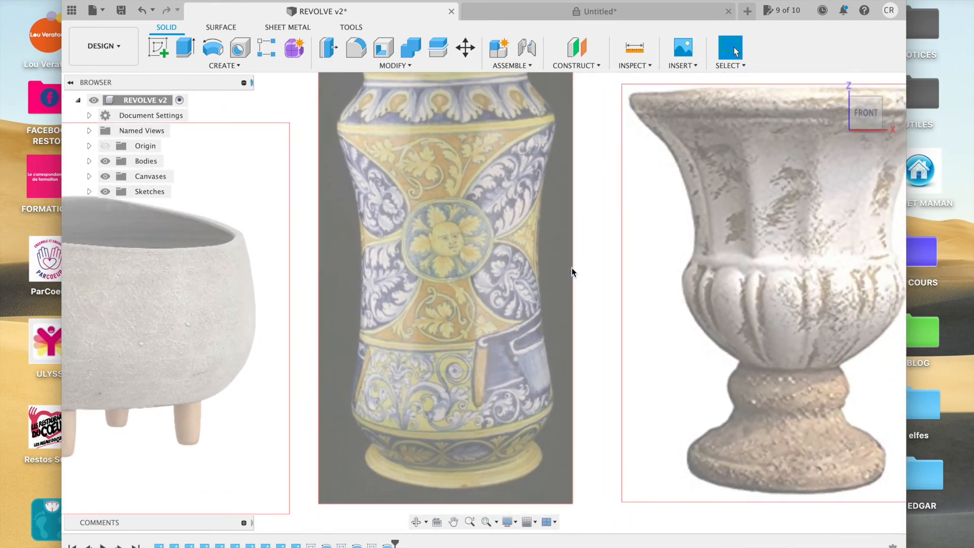
{"action": "scroll", "coordinate": [572, 272], "scroll_direction": "down", "scroll_amount": 2}
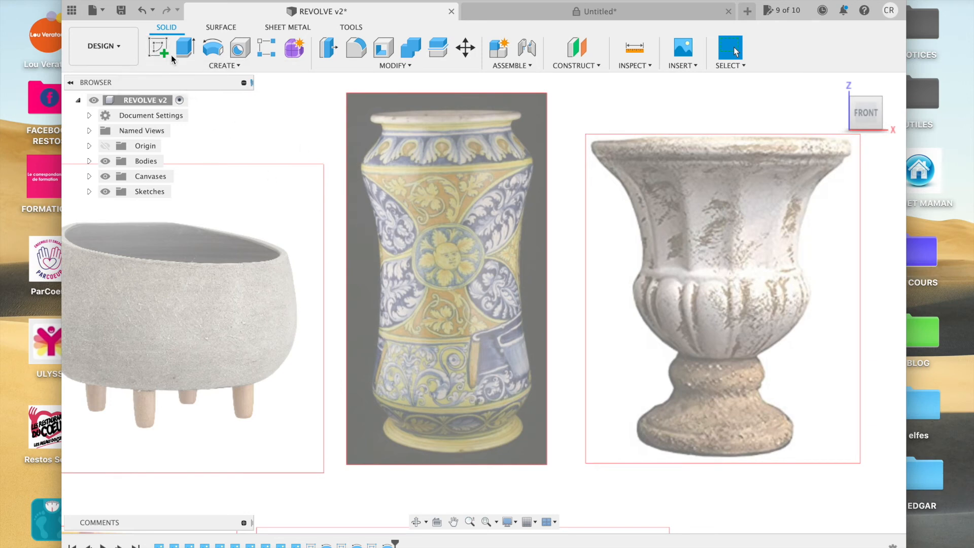
{"action": "left_click", "coordinate": [157, 47]}
{"action": "left_click", "coordinate": [456, 246]}
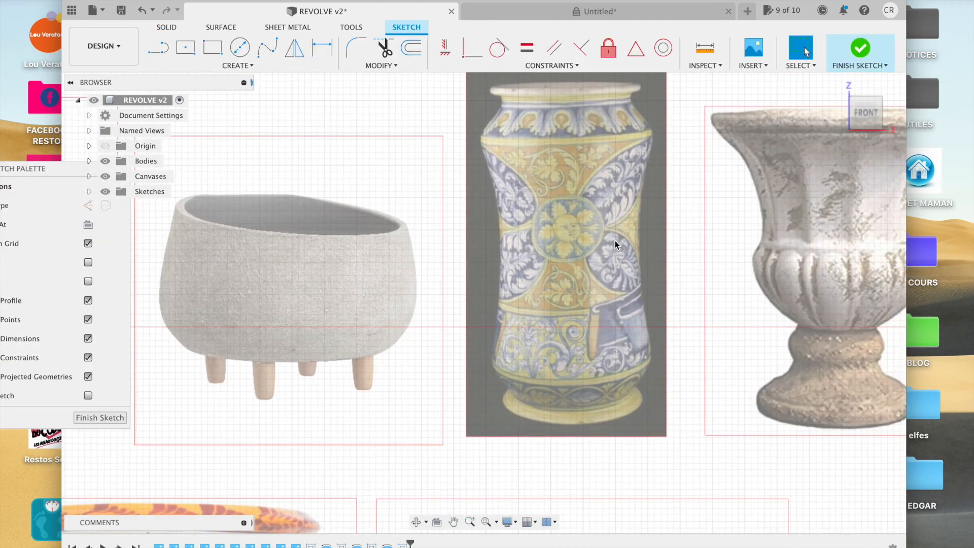
Draw the painted jar's centre line from its base to just above the rim, and a base line out to the foot's left edge.
{"action": "left_click", "coordinate": [158, 47]}
{"action": "left_click", "coordinate": [573, 424]}
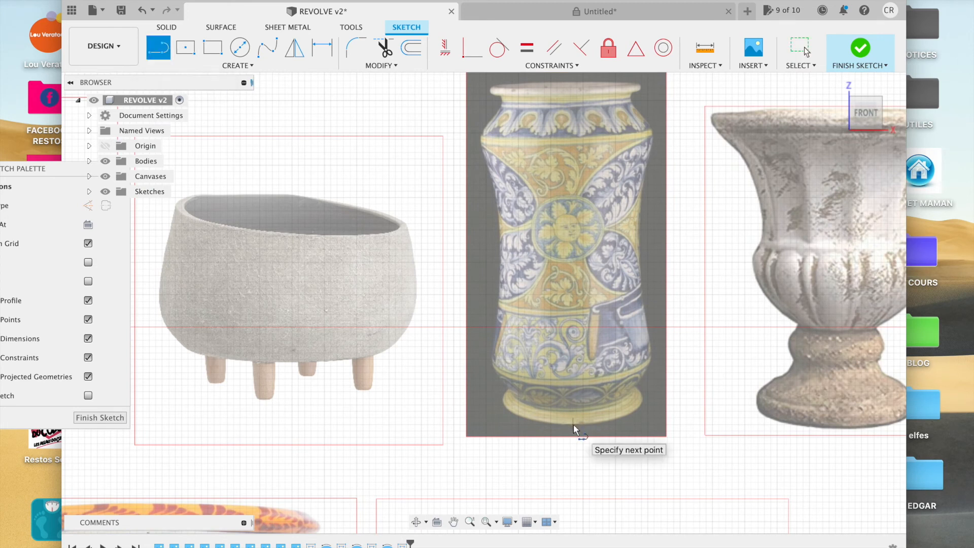
{"action": "key", "text": "Escape"}
{"action": "key", "text": "l"}
{"action": "left_click", "coordinate": [572, 424]}
{"action": "double_click", "coordinate": [501, 426]}
Trace the painted jar's left outline with a spline from the base line's outer end up to the neck.
{"action": "left_click", "coordinate": [267, 48]}
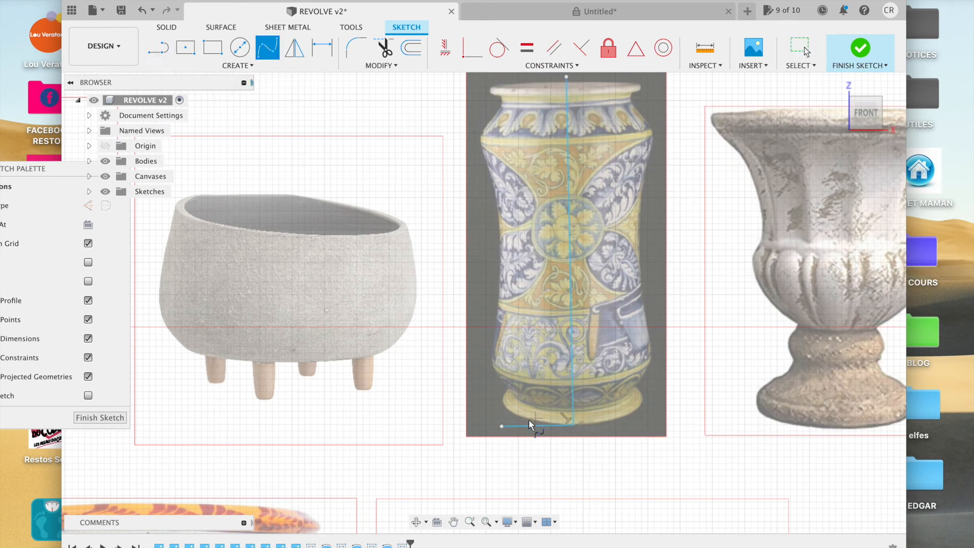
{"action": "left_click", "coordinate": [502, 426]}
{"action": "left_click", "coordinate": [509, 394]}
{"action": "left_click", "coordinate": [491, 368]}
{"action": "left_click", "coordinate": [502, 345]}
{"action": "left_click", "coordinate": [501, 315]}
{"action": "left_click", "coordinate": [501, 281]}
{"action": "left_click", "coordinate": [501, 244]}
{"action": "left_click", "coordinate": [501, 210]}
{"action": "left_click", "coordinate": [493, 181]}
{"action": "left_click", "coordinate": [486, 155]}
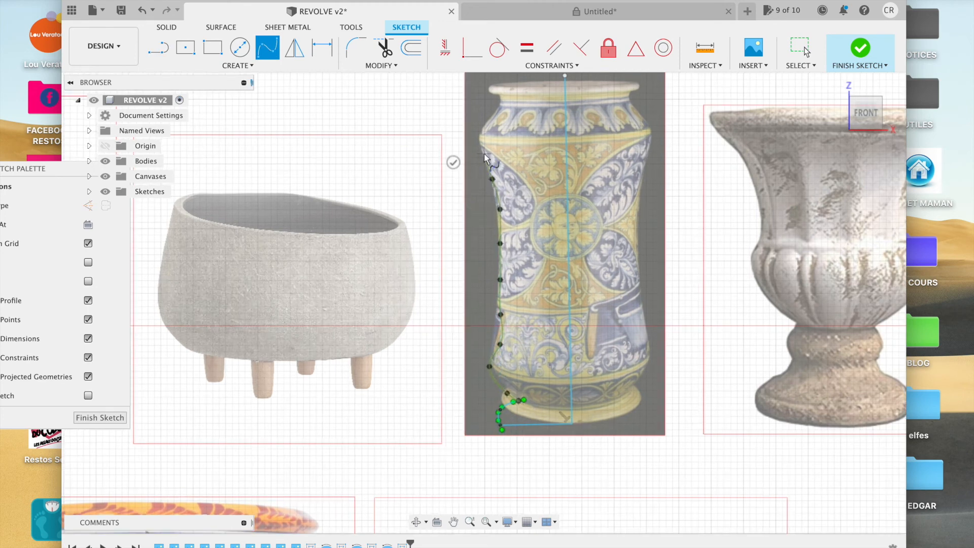
{"action": "left_click", "coordinate": [480, 139]}
{"action": "left_click", "coordinate": [485, 118]}
{"action": "left_click", "coordinate": [498, 102]}
Continue the spline around the jar's rim and close the half profile with a straight line to the centre line.
{"action": "scroll", "coordinate": [493, 99], "scroll_direction": "up", "scroll_amount": 5}
{"action": "left_click", "coordinate": [492, 142]}
{"action": "left_click", "coordinate": [493, 133]}
{"action": "left_click", "coordinate": [476, 133]}
{"action": "left_click", "coordinate": [474, 122]}
{"action": "key", "text": "Return"}
{"action": "left_click", "coordinate": [171, 41]}
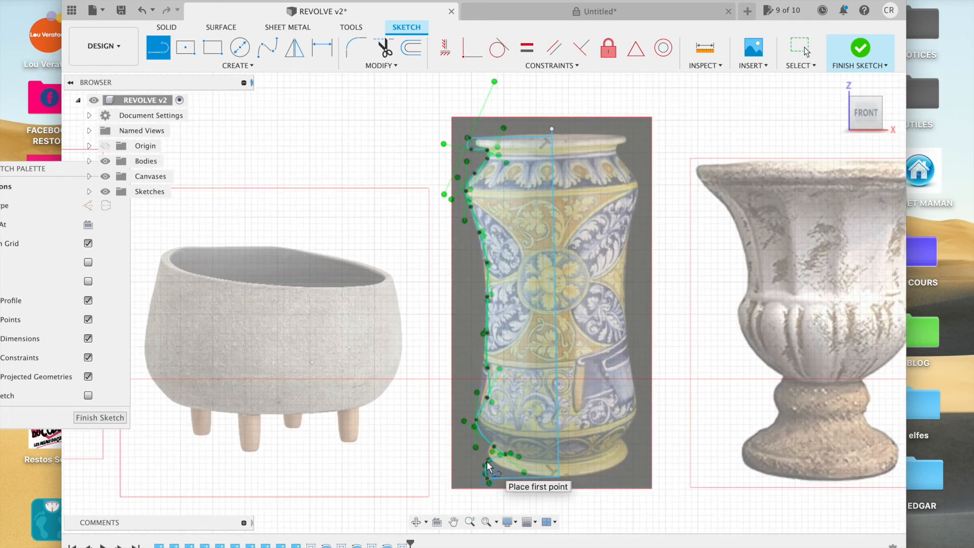
Move the spline's fit points at the foot, lower body and waist so the curve follows the painted jar's outline.
{"action": "scroll", "coordinate": [487, 465], "scroll_direction": "up", "scroll_amount": 8}
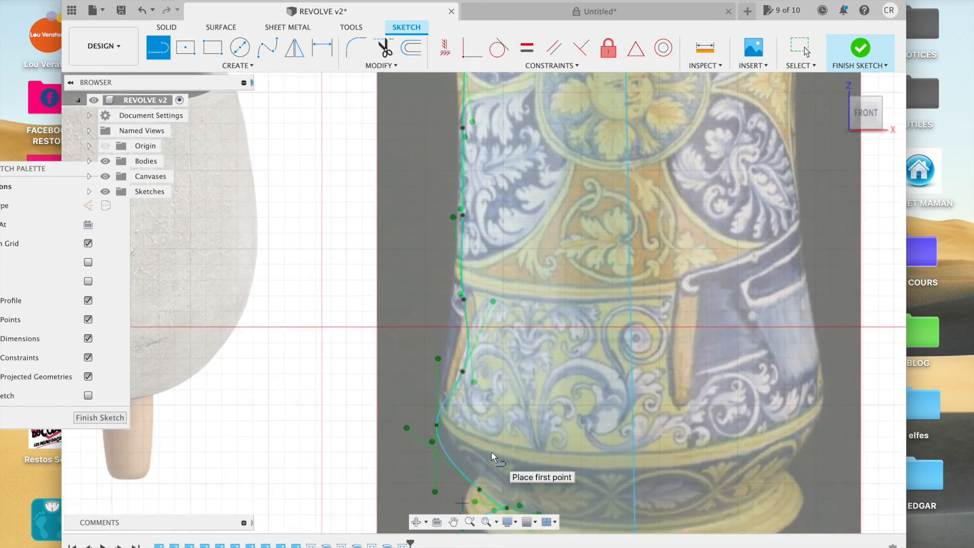
{"action": "scroll", "coordinate": [490, 451], "scroll_direction": "down", "scroll_amount": 3}
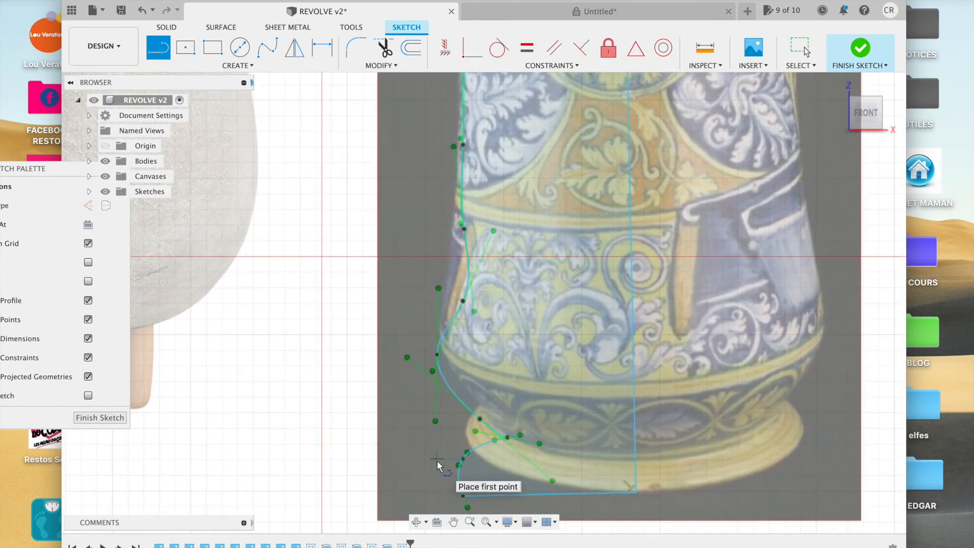
{"action": "key", "text": "Escape"}
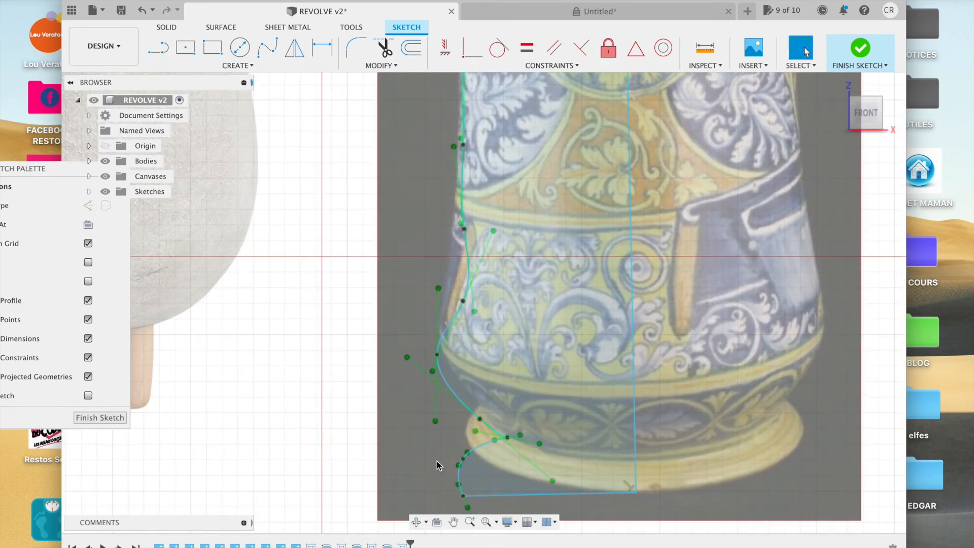
{"action": "left_click", "coordinate": [437, 355]}
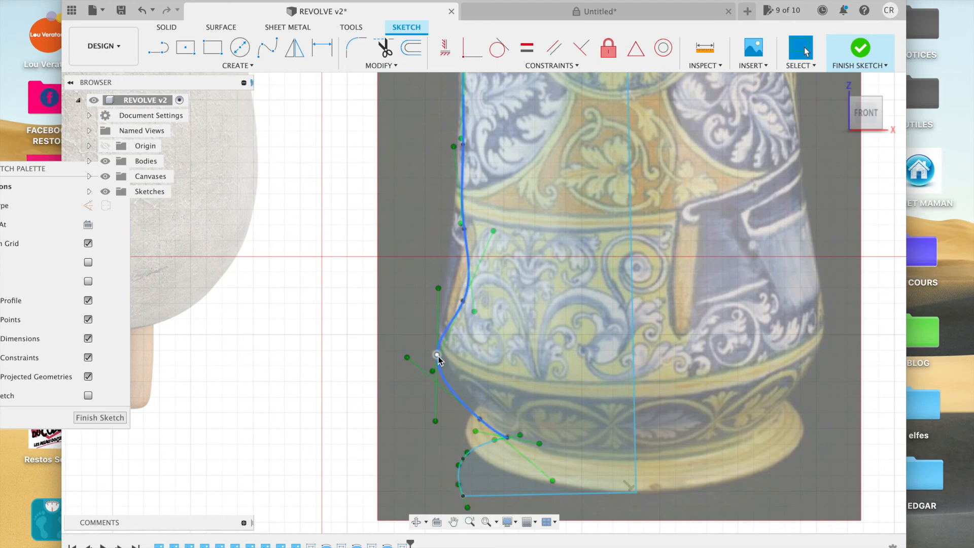
{"action": "left_click_drag", "start_coordinate": [437, 354], "coordinate": [435, 334]}
{"action": "mouse_move", "coordinate": [466, 459]}
{"action": "left_mouse_down"}
{"action": "mouse_move", "coordinate": [464, 445]}
{"action": "mouse_move", "coordinate": [499, 435]}
{"action": "mouse_move", "coordinate": [488, 413]}
{"action": "mouse_move", "coordinate": [503, 441]}
{"action": "mouse_move", "coordinate": [472, 444]}
{"action": "mouse_move", "coordinate": [464, 370]}
{"action": "mouse_move", "coordinate": [491, 358]}
{"action": "mouse_move", "coordinate": [477, 373]}
{"action": "mouse_move", "coordinate": [484, 383]}
{"action": "mouse_move", "coordinate": [472, 421]}
{"action": "mouse_move", "coordinate": [491, 442]}
{"action": "mouse_move", "coordinate": [462, 397]}
{"action": "mouse_move", "coordinate": [470, 379]}
{"action": "mouse_move", "coordinate": [467, 425]}
{"action": "mouse_move", "coordinate": [460, 415]}
{"action": "mouse_move", "coordinate": [497, 430]}
{"action": "mouse_move", "coordinate": [484, 397]}
{"action": "mouse_move", "coordinate": [489, 421]}
{"action": "mouse_move", "coordinate": [472, 396]}
{"action": "left_mouse_up"}
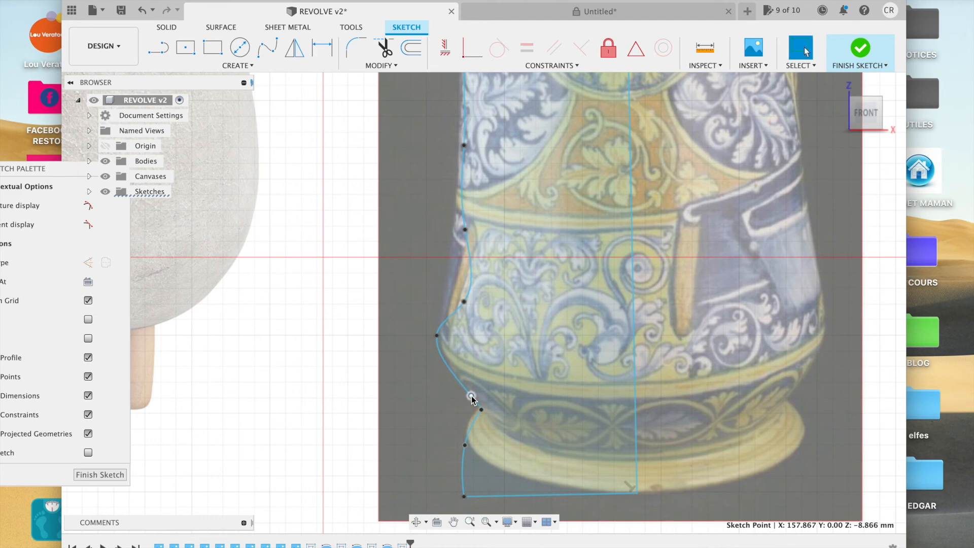
{"action": "scroll", "coordinate": [464, 324], "scroll_direction": "down", "scroll_amount": 1}
{"action": "left_click_drag", "start_coordinate": [461, 294], "coordinate": [448, 273]}
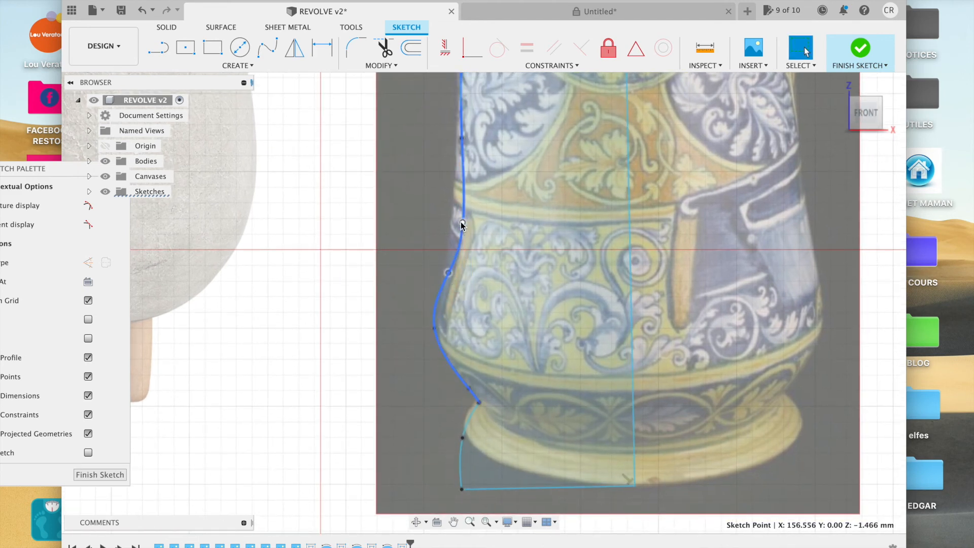
{"action": "left_click_drag", "start_coordinate": [460, 221], "coordinate": [453, 216]}
{"action": "scroll", "coordinate": [465, 194], "scroll_direction": "up", "scroll_amount": 5}
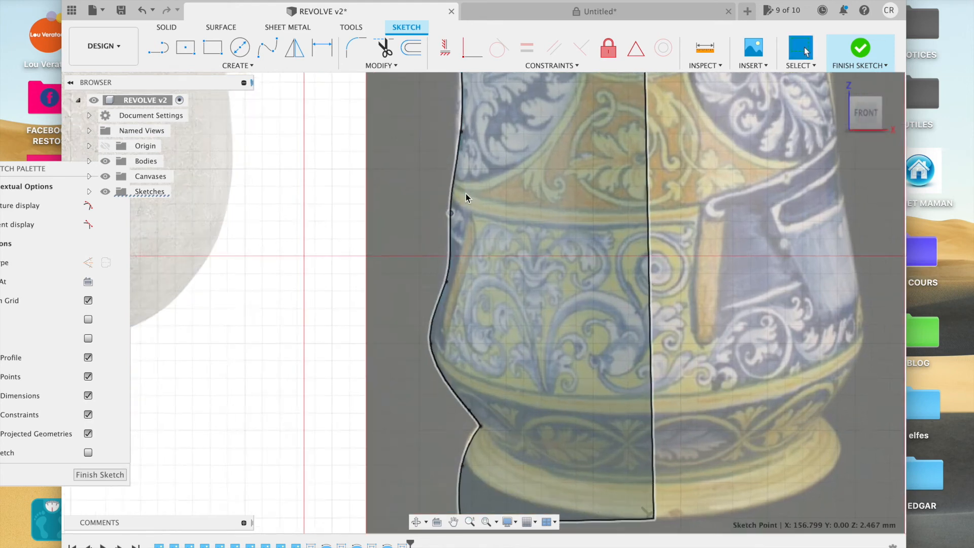
{"action": "scroll", "coordinate": [465, 193], "scroll_direction": "up", "scroll_amount": 10}
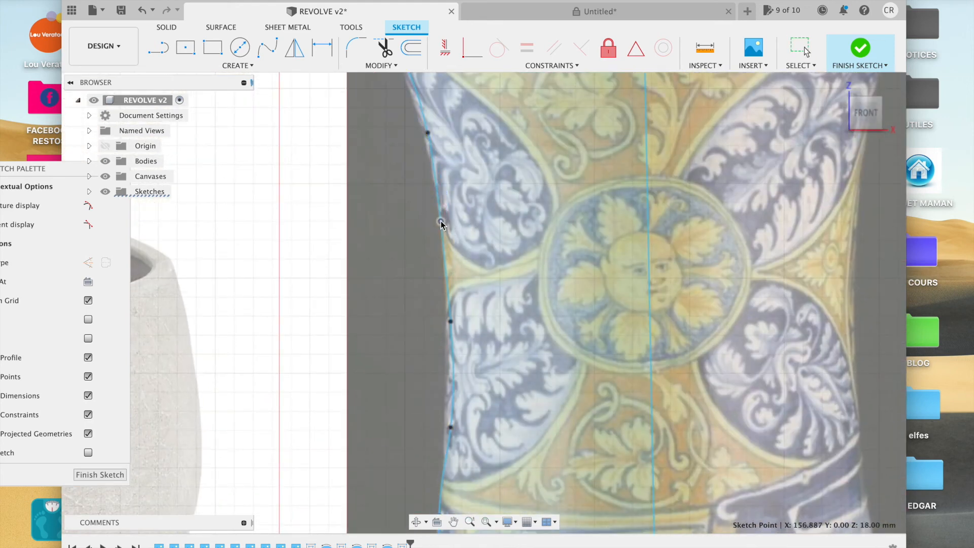
Constrain the base line of the painted jar's half profile to horizontal.
{"action": "scroll", "coordinate": [476, 172], "scroll_direction": "up", "scroll_amount": 2}
{"action": "scroll", "coordinate": [476, 173], "scroll_direction": "up", "scroll_amount": 10}
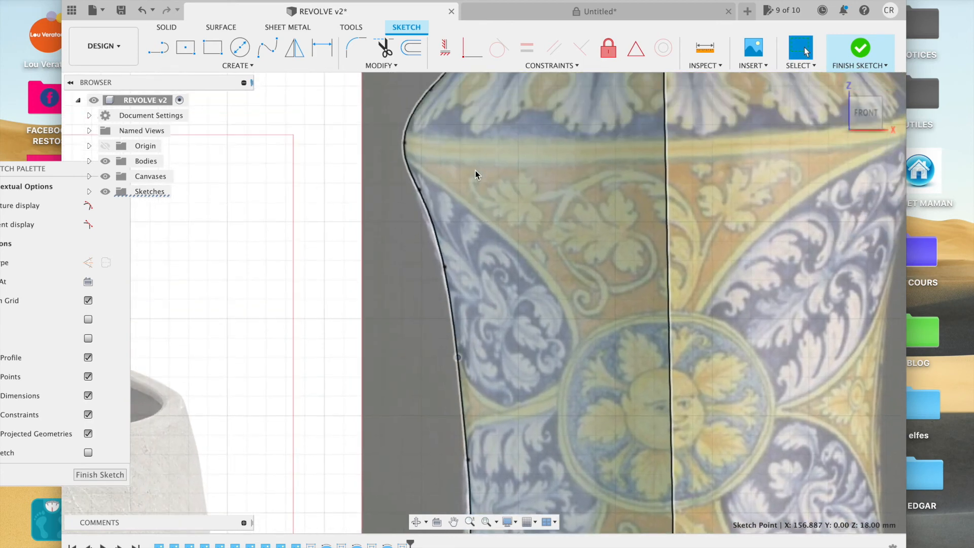
{"action": "scroll", "coordinate": [468, 219], "scroll_direction": "up", "scroll_amount": 10}
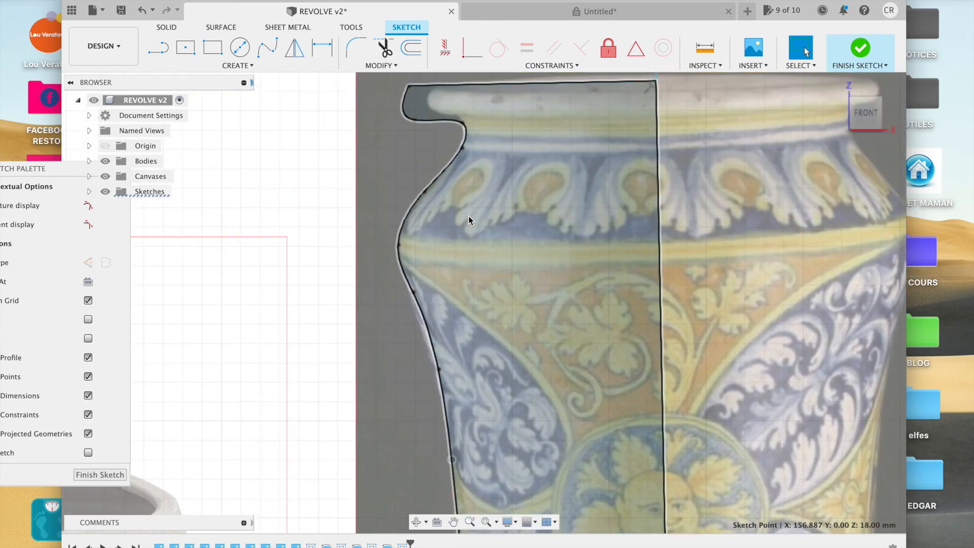
{"action": "scroll", "coordinate": [469, 219], "scroll_direction": "down", "scroll_amount": 15}
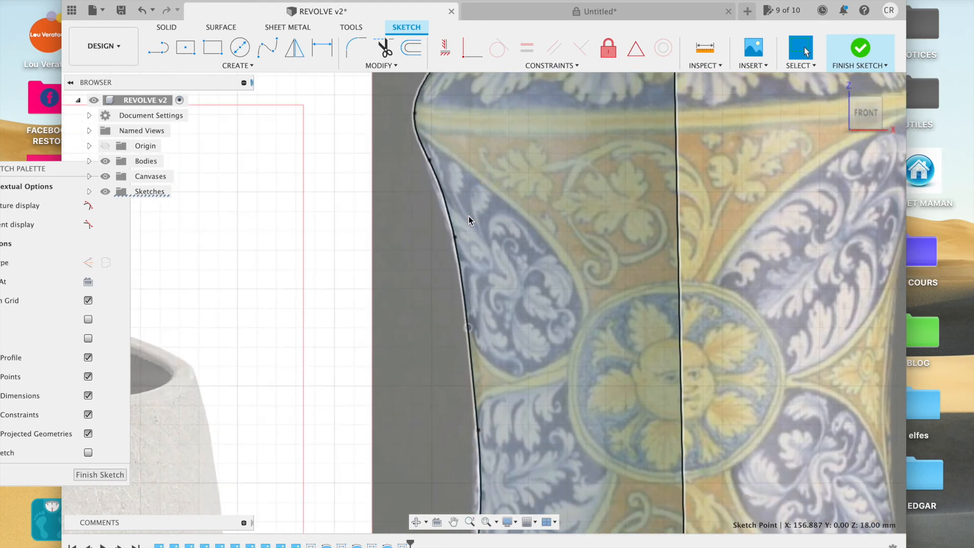
{"action": "scroll", "coordinate": [469, 219], "scroll_direction": "down", "scroll_amount": 15}
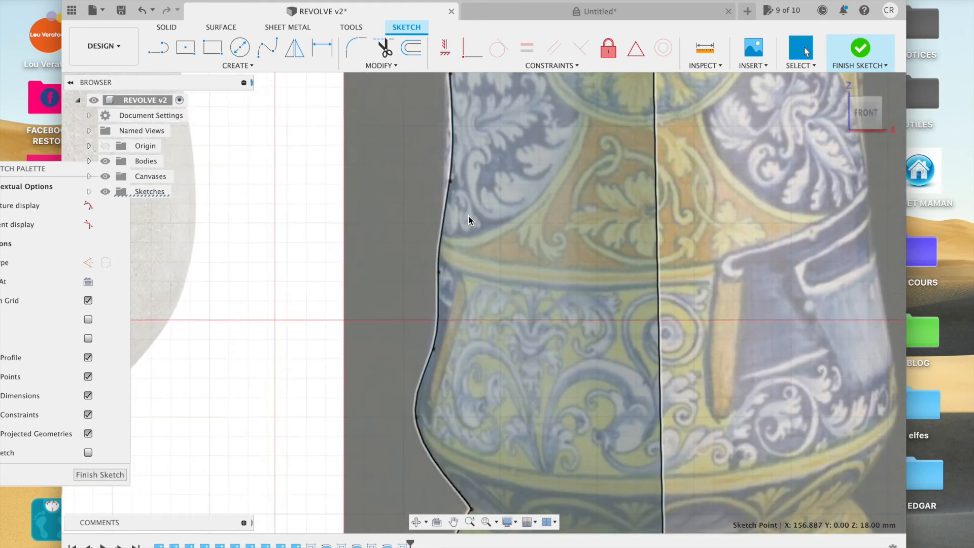
{"action": "scroll", "coordinate": [467, 215], "scroll_direction": "down", "scroll_amount": 5}
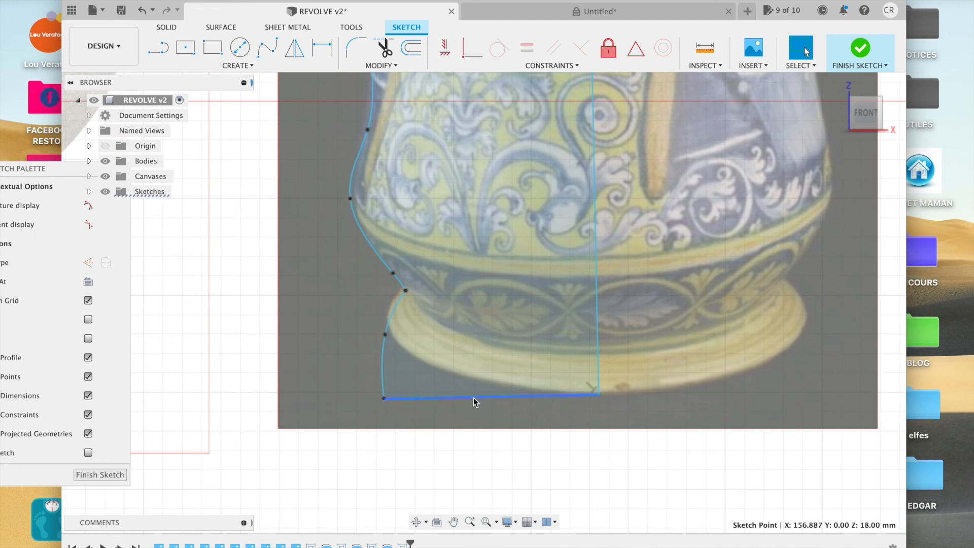
{"action": "left_click", "coordinate": [458, 397]}
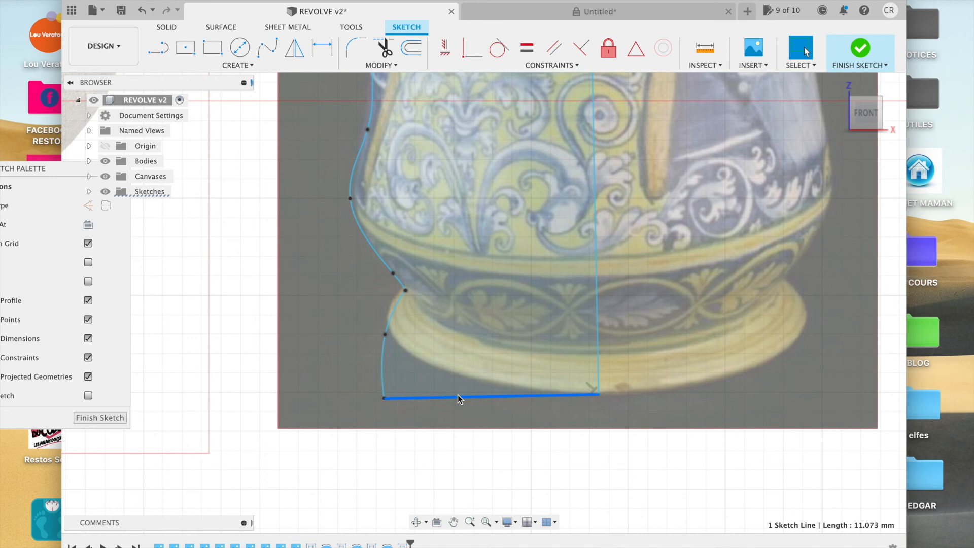
{"action": "left_click", "coordinate": [445, 48]}
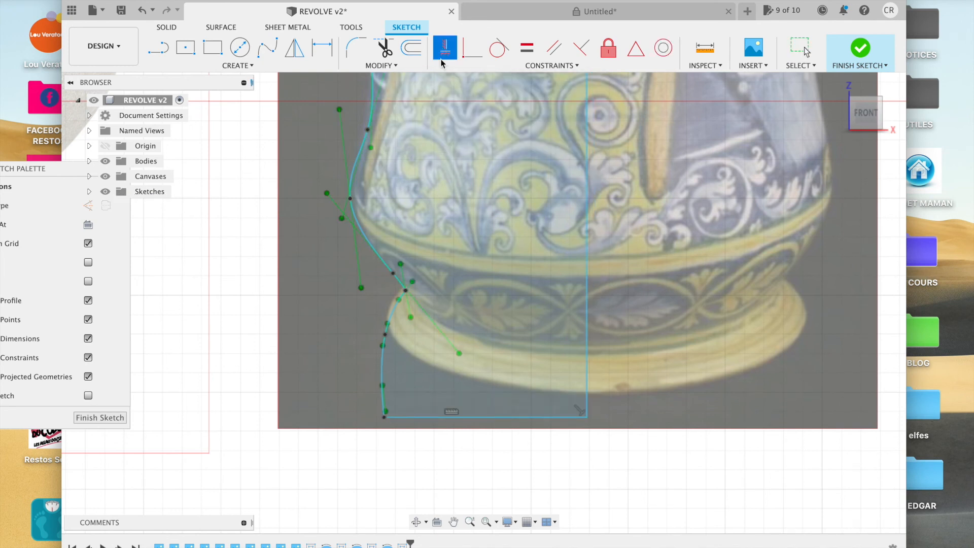
{"action": "left_click", "coordinate": [467, 419]}
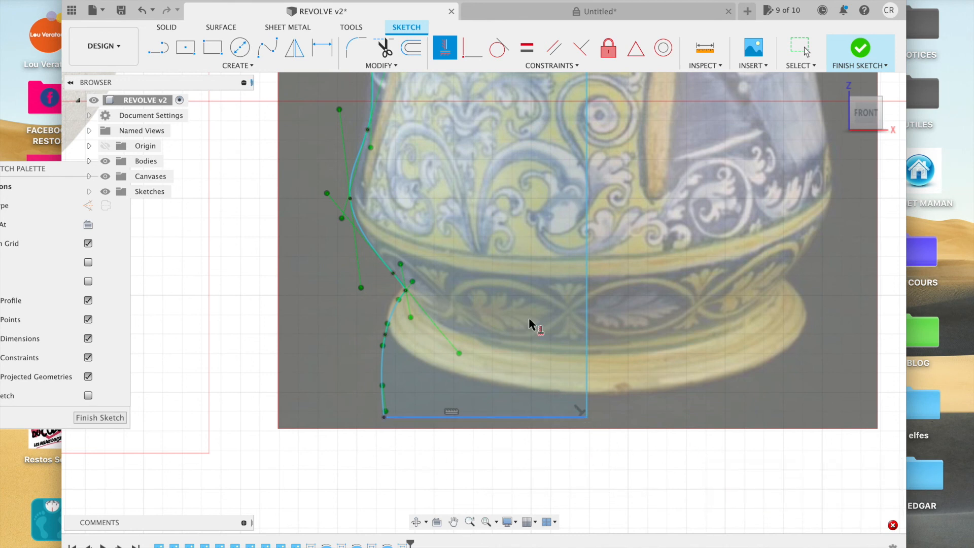
Finish the sketch and revolve the painted jar's half profile 360 degrees around its centre line as a new body.
{"action": "scroll", "coordinate": [546, 254], "scroll_direction": "up", "scroll_amount": 3}
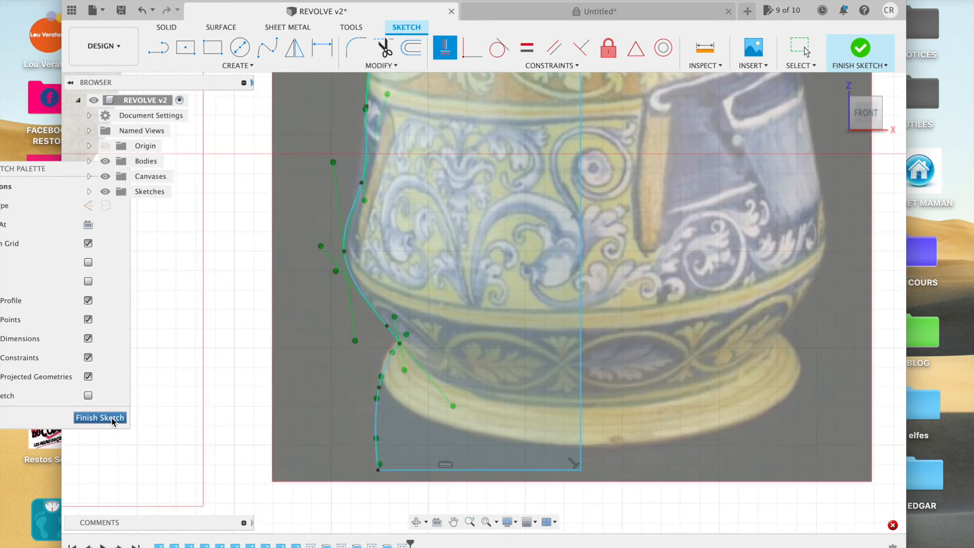
{"action": "left_click", "coordinate": [111, 418]}
{"action": "scroll", "coordinate": [509, 215], "scroll_direction": "down", "scroll_amount": 1}
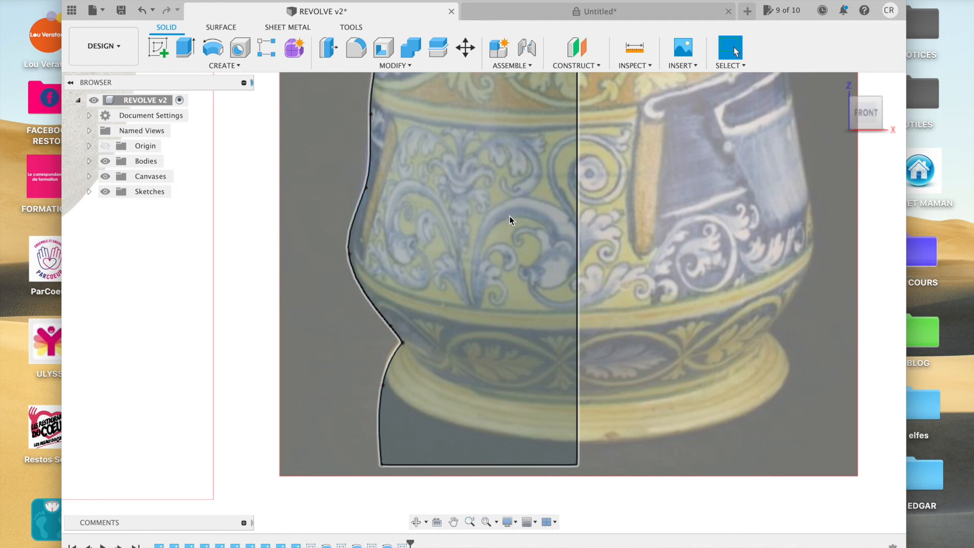
{"action": "left_click", "coordinate": [509, 217]}
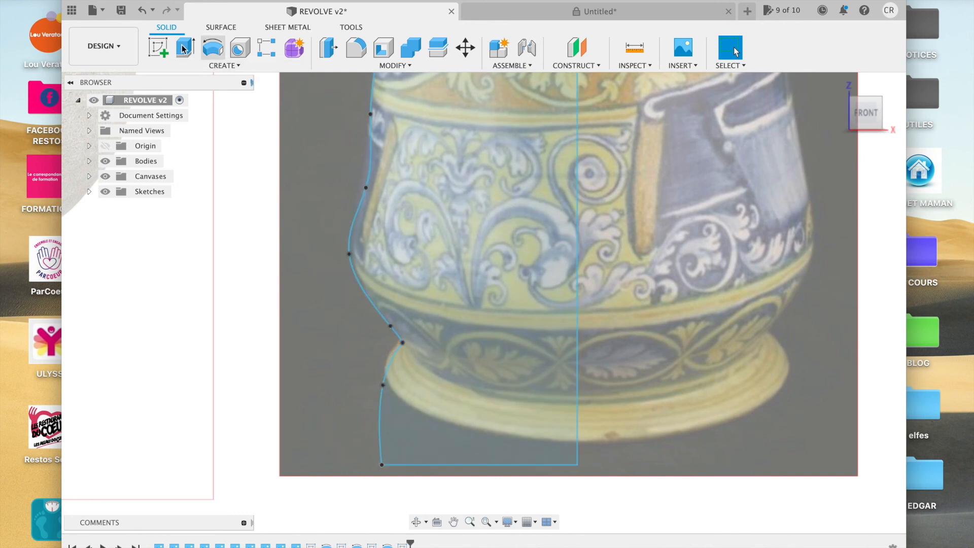
{"action": "left_click", "coordinate": [213, 49]}
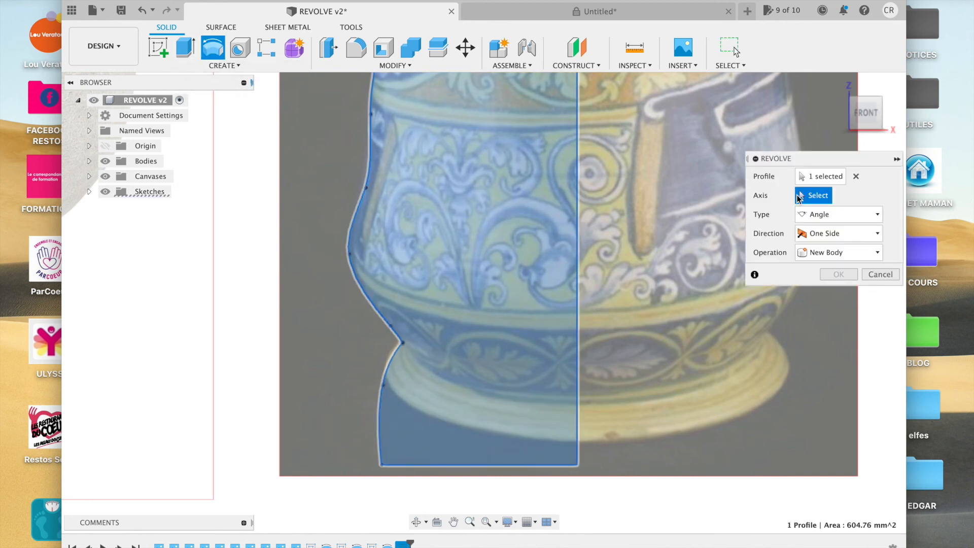
{"action": "left_click", "coordinate": [578, 232]}
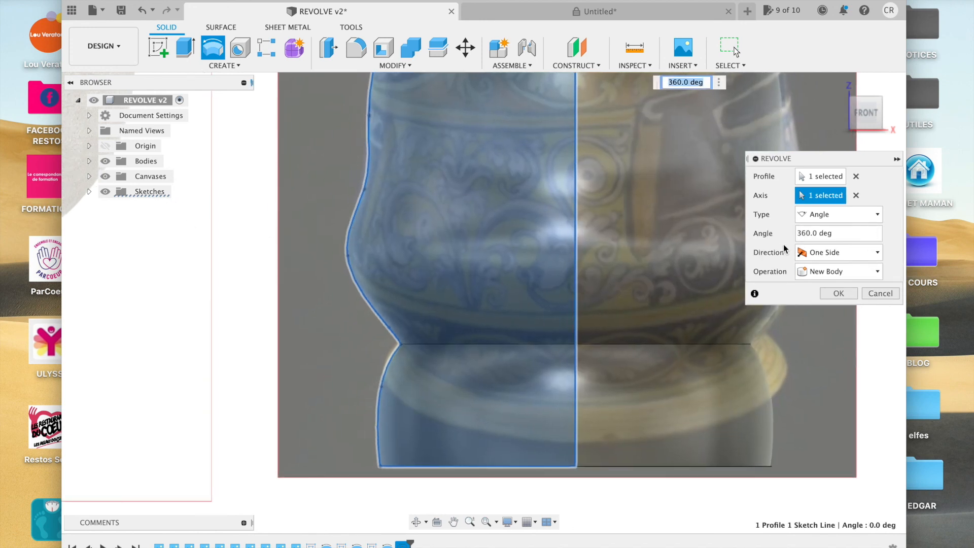
{"action": "left_click", "coordinate": [837, 293]}
Sketch a vertical centre line through the fluted urn and a horizontal base line out to the foot's outer edge.
{"action": "scroll", "coordinate": [674, 281], "scroll_direction": "down", "scroll_amount": 5}
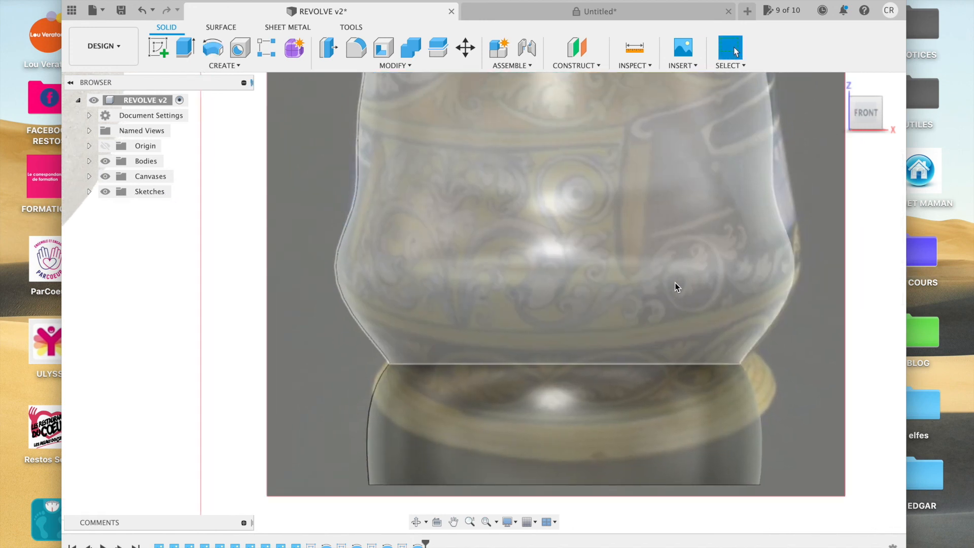
{"action": "scroll", "coordinate": [675, 282], "scroll_direction": "down", "scroll_amount": 5}
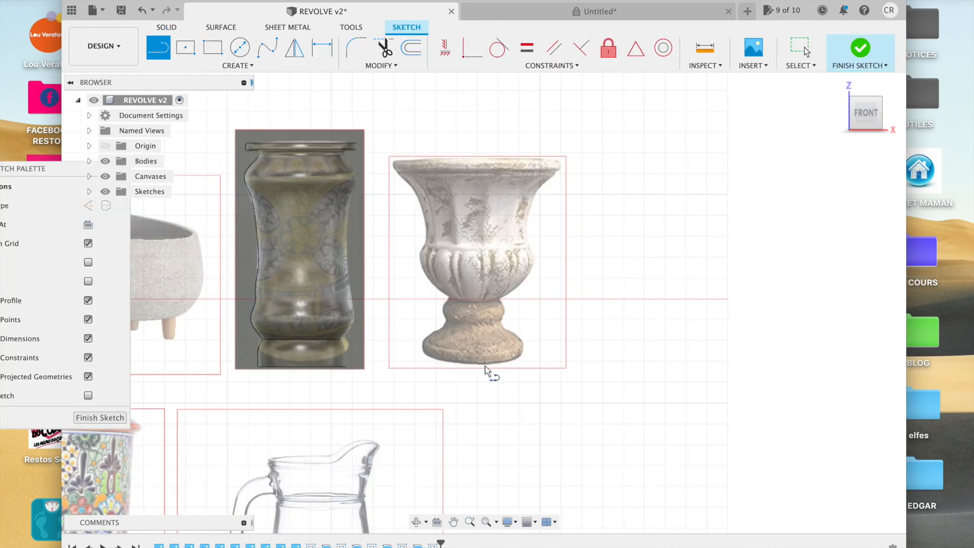
{"action": "left_click", "coordinate": [475, 137]}
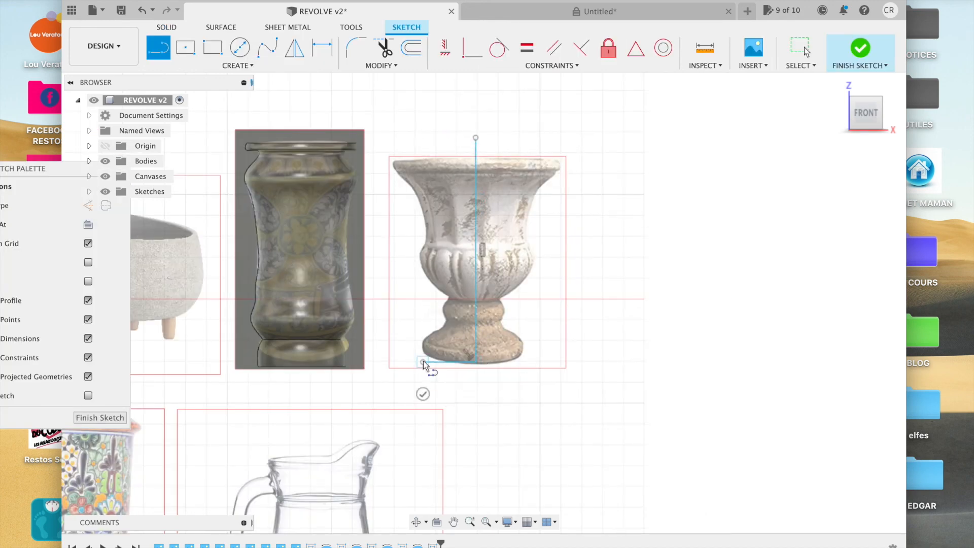
Trace the urn's outline from foot to rim with a fit point spline and close the half profile with a straight line to the centre line.
{"action": "left_click", "coordinate": [267, 48]}
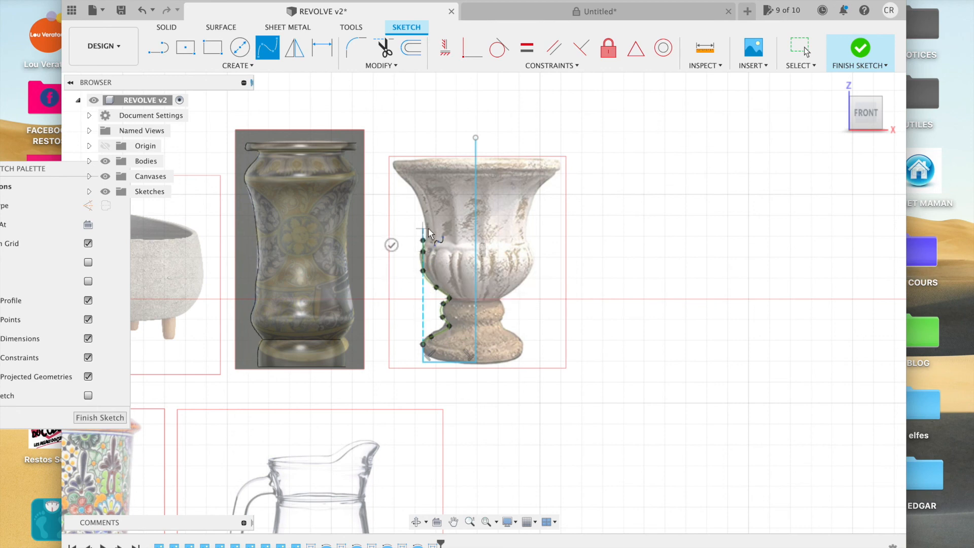
{"action": "left_click", "coordinate": [158, 48]}
{"action": "scroll", "coordinate": [444, 294], "scroll_direction": "up", "scroll_amount": 5}
{"action": "key", "text": "Escape"}
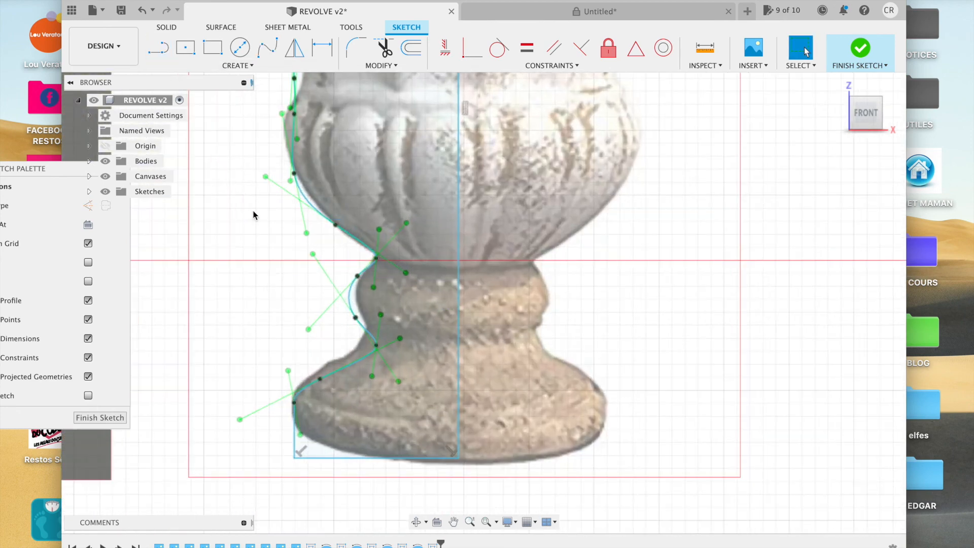
Move the spline's fit points at the foot, stem and fluted bowl so the curve follows the urn's outline.
{"action": "left_click_drag", "start_coordinate": [376, 346], "coordinate": [364, 339]}
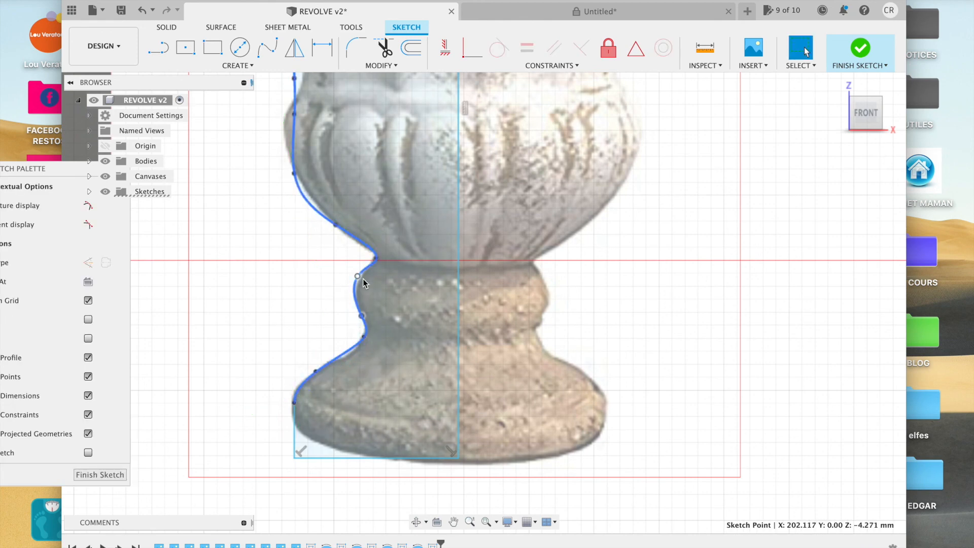
{"action": "scroll", "coordinate": [287, 118], "scroll_direction": "up", "scroll_amount": 5}
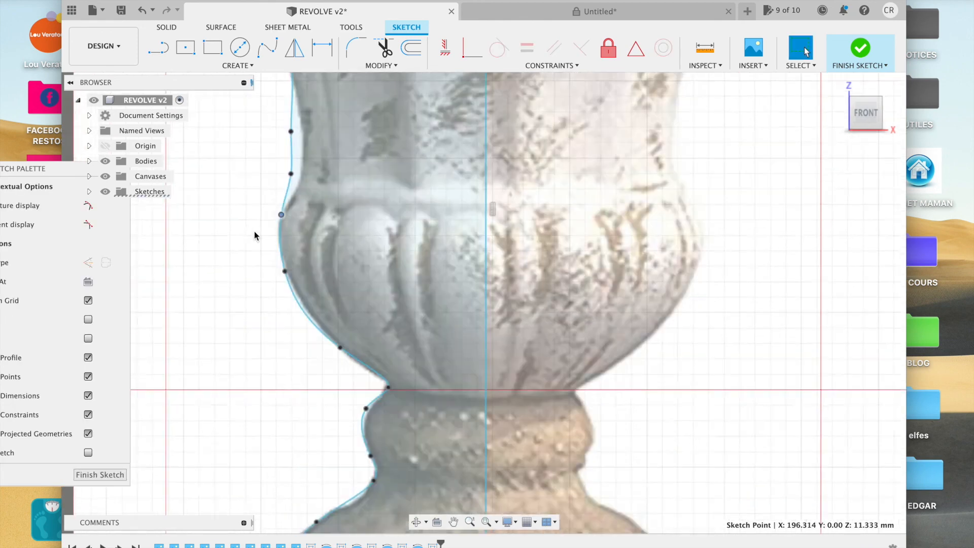
{"action": "scroll", "coordinate": [271, 154], "scroll_direction": "down", "scroll_amount": 6}
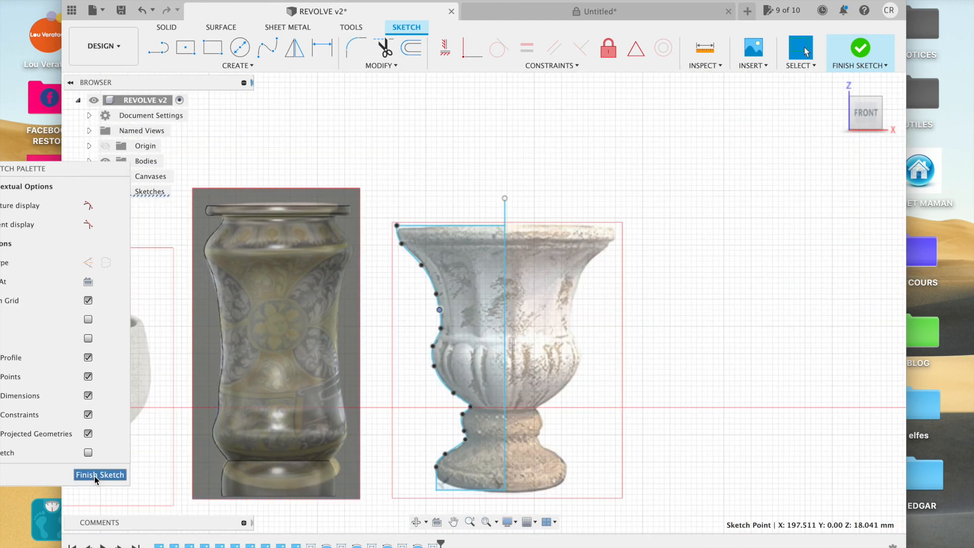
Finish the sketch and revolve the urn's half profile 360 degrees around its centre line as a new body.
{"action": "left_click", "coordinate": [96, 476]}
{"action": "left_click", "coordinate": [213, 48]}
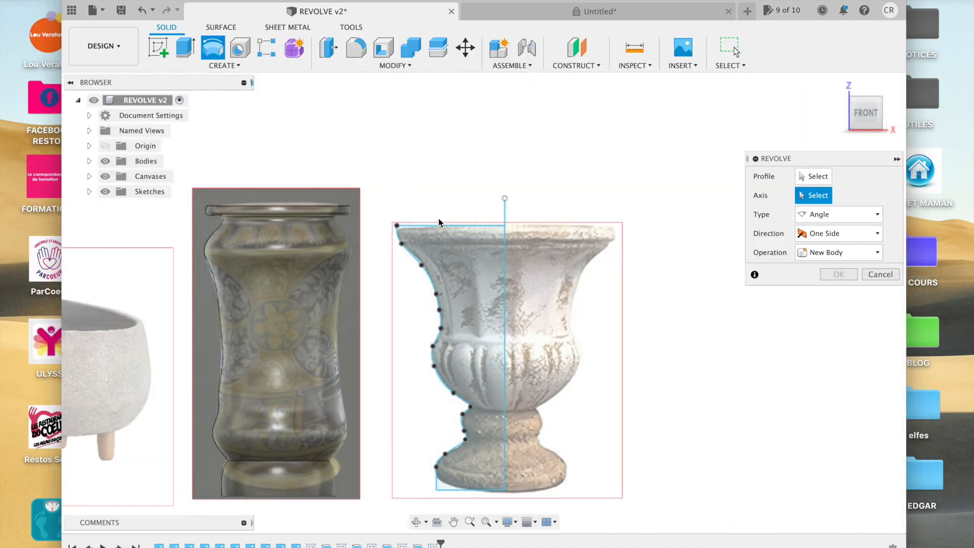
{"action": "left_click", "coordinate": [456, 300]}
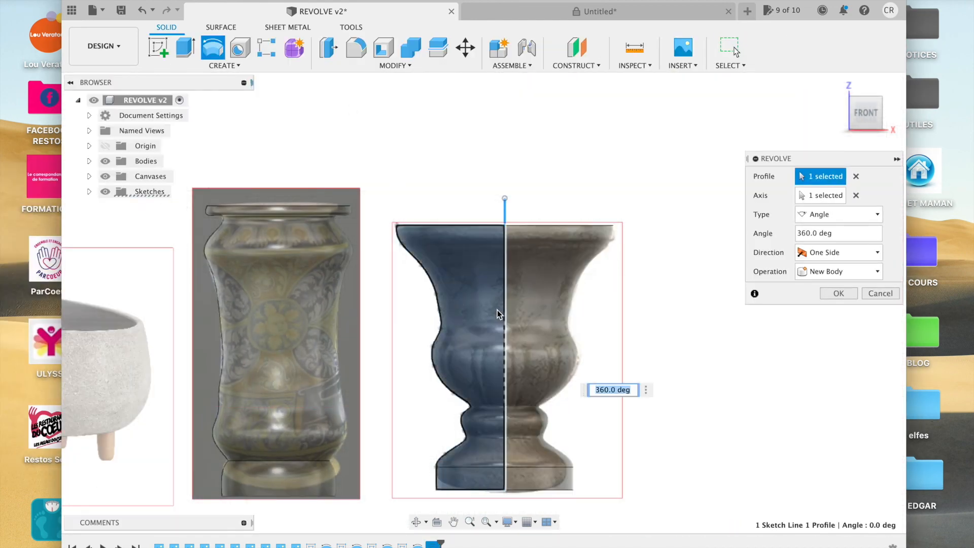
{"action": "left_click", "coordinate": [837, 292]}
{"action": "scroll", "coordinate": [648, 389], "scroll_direction": "up", "scroll_amount": 2}
{"action": "scroll", "coordinate": [648, 388], "scroll_direction": "down", "scroll_amount": 3}
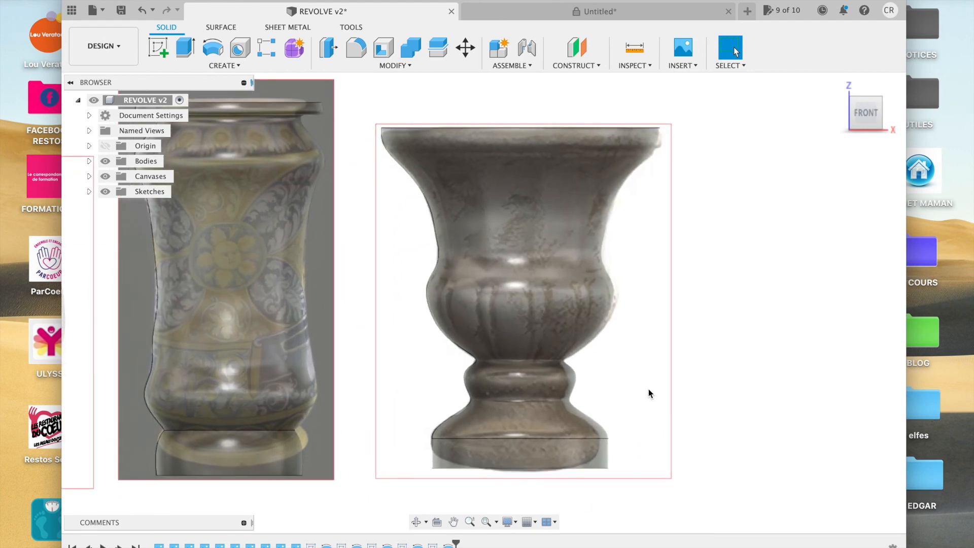
{"action": "scroll", "coordinate": [648, 388], "scroll_direction": "down", "scroll_amount": 2}
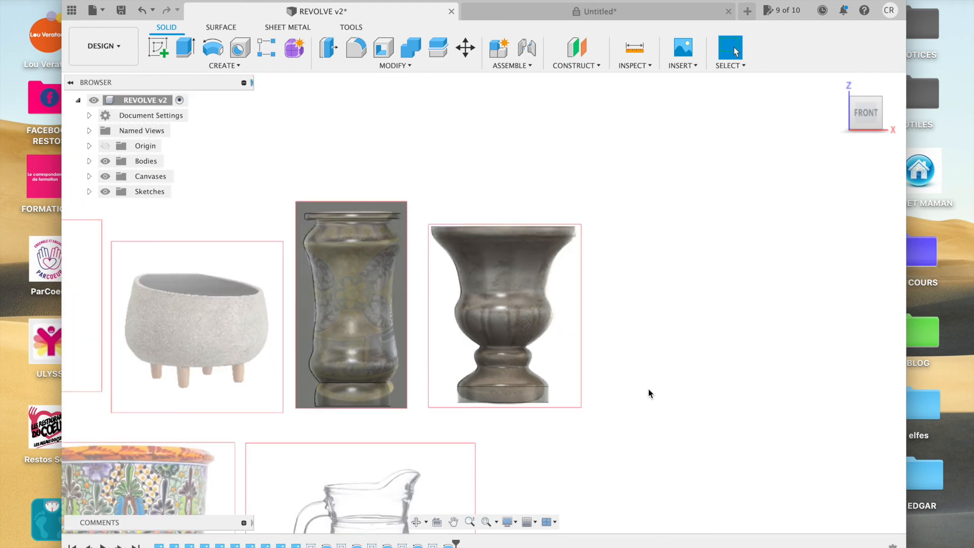
{"action": "scroll", "coordinate": [648, 388], "scroll_direction": "down", "scroll_amount": 3}
{"action": "scroll", "coordinate": [485, 464], "scroll_direction": "up", "scroll_amount": 1}
{"action": "scroll", "coordinate": [486, 464], "scroll_direction": "left", "scroll_amount": 5}
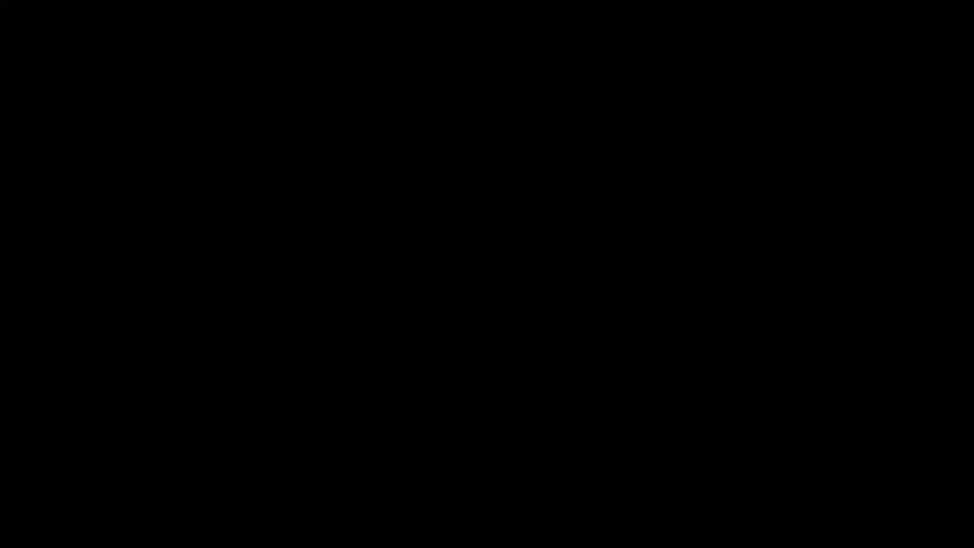